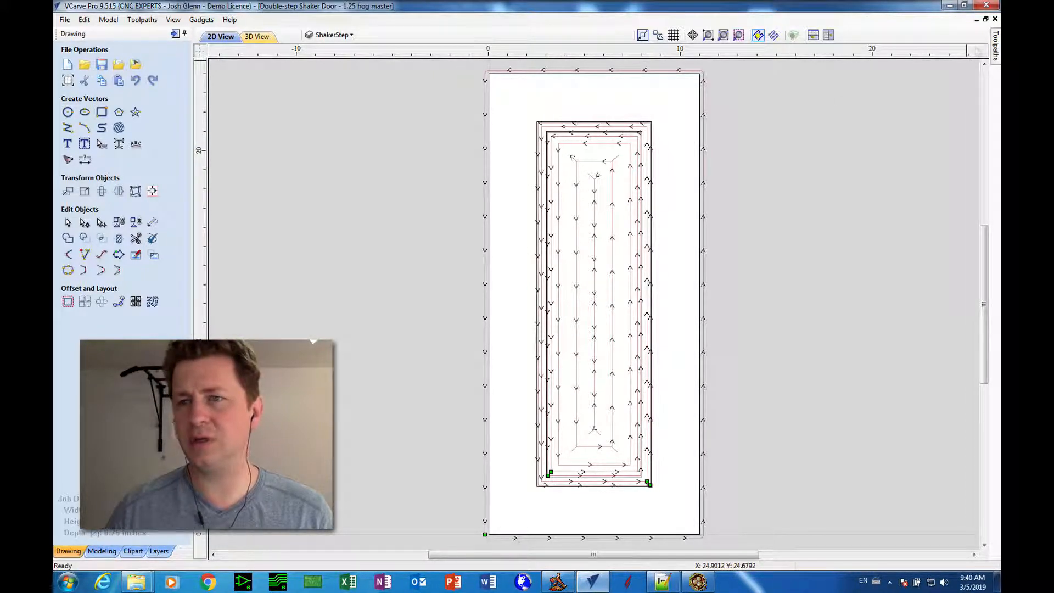
Keep the toolpath list open and show only the PanelPocket toolpath on the drawing, hiding all others.
click(992, 44)
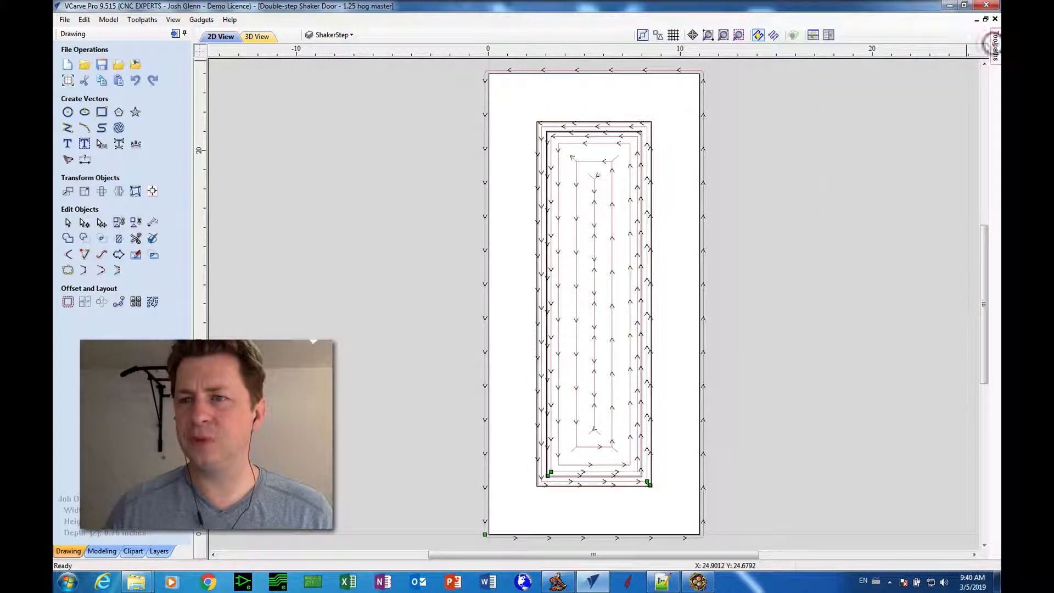
click(993, 44)
click(982, 33)
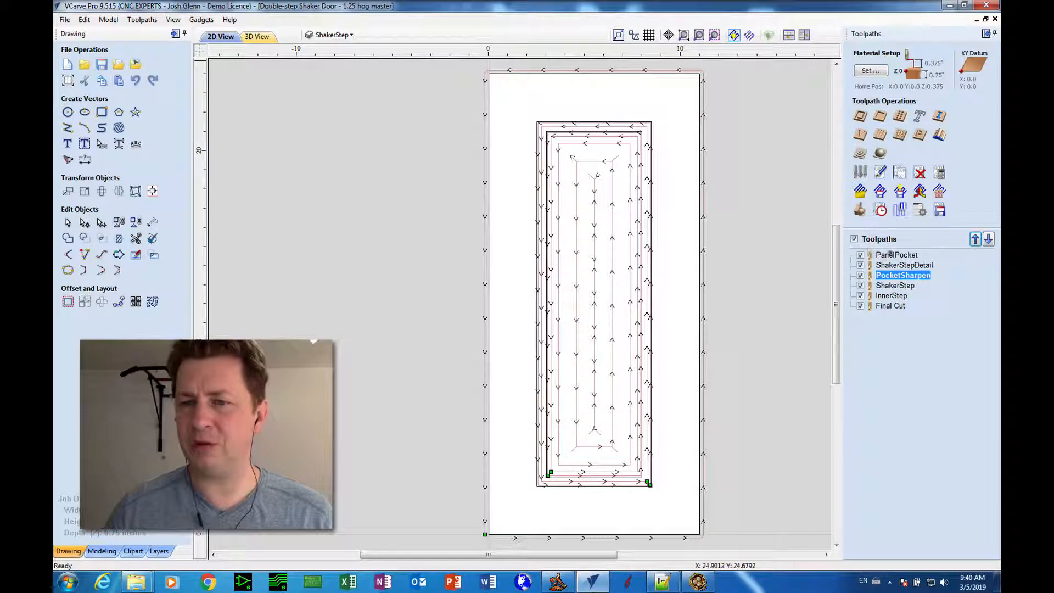
click(890, 254)
click(855, 239)
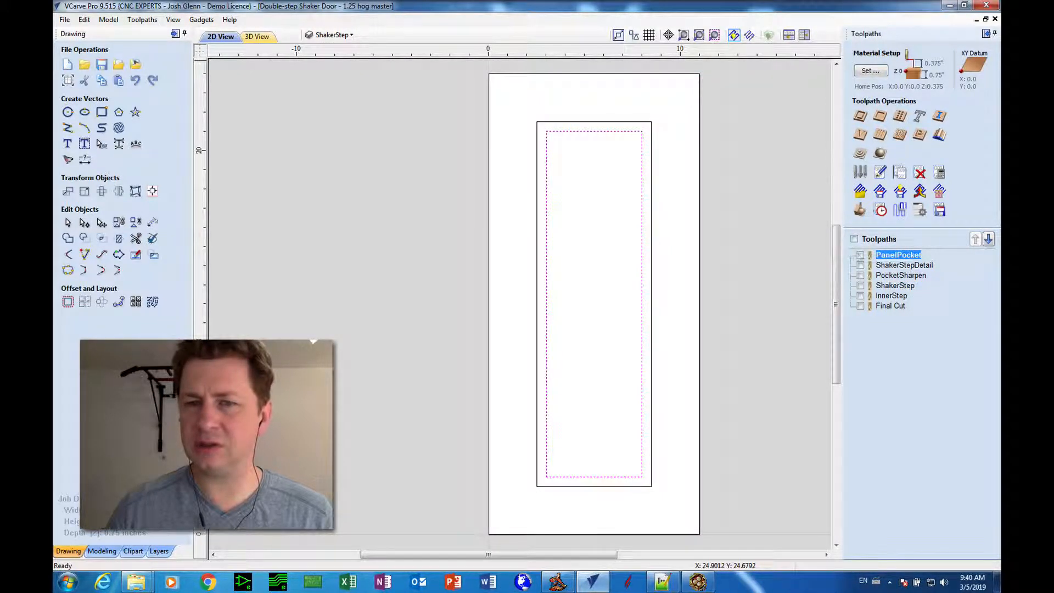
click(860, 254)
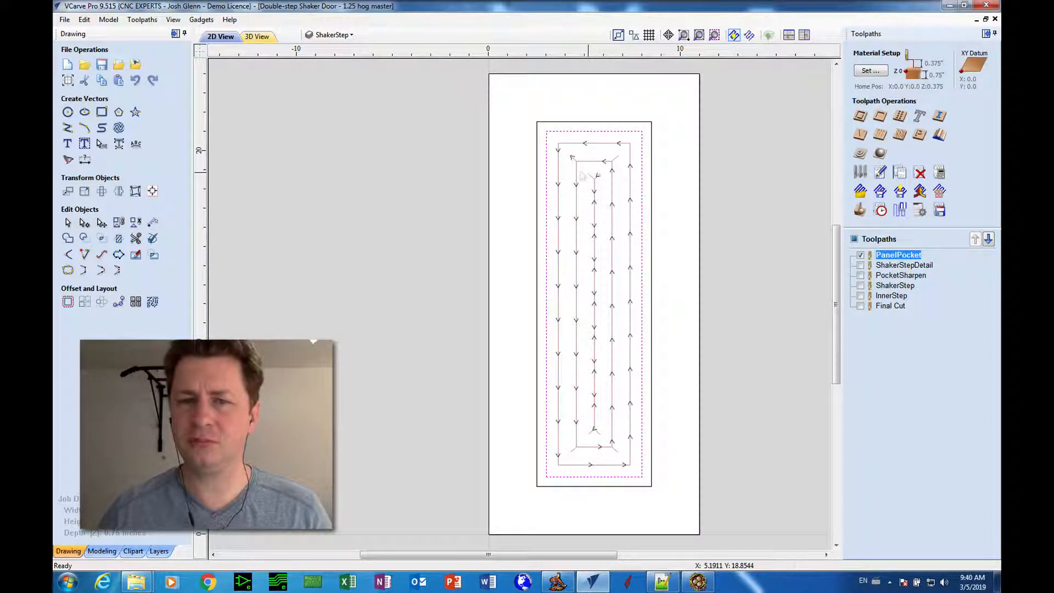
mouse_move(884, 255)
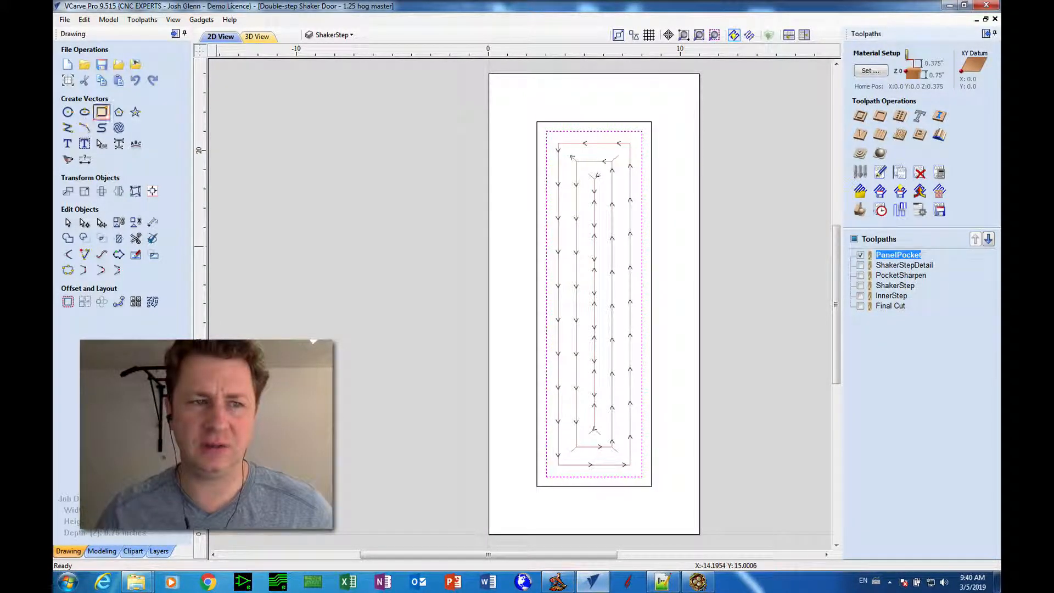
Draw a 2.5 by 2.5 inch rectangle from the step rectangle's lower-left corner to the door's corner to check the frame width.
click(101, 112)
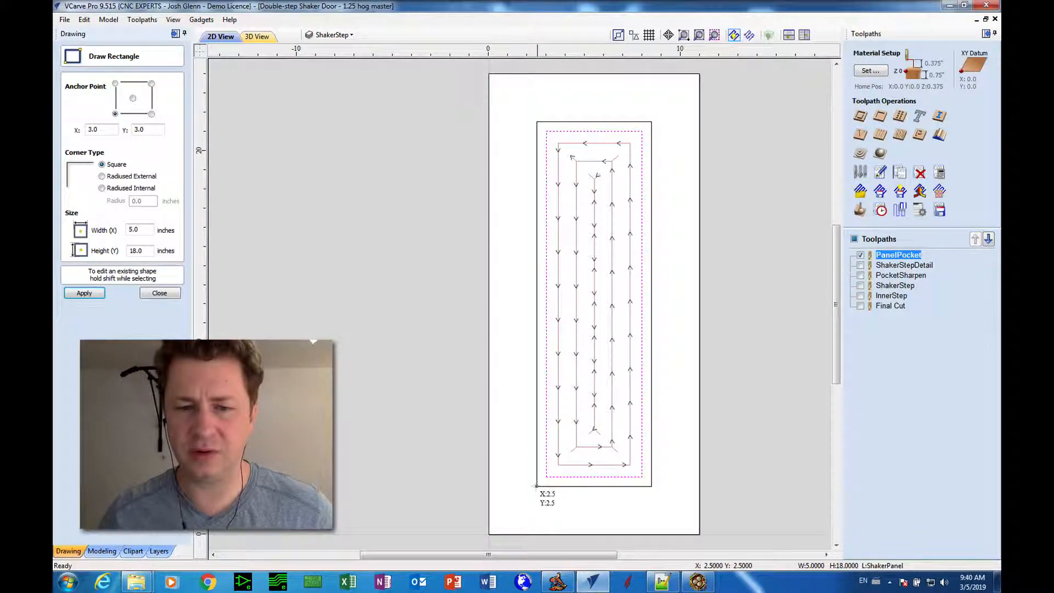
drag(537, 487, 488, 533)
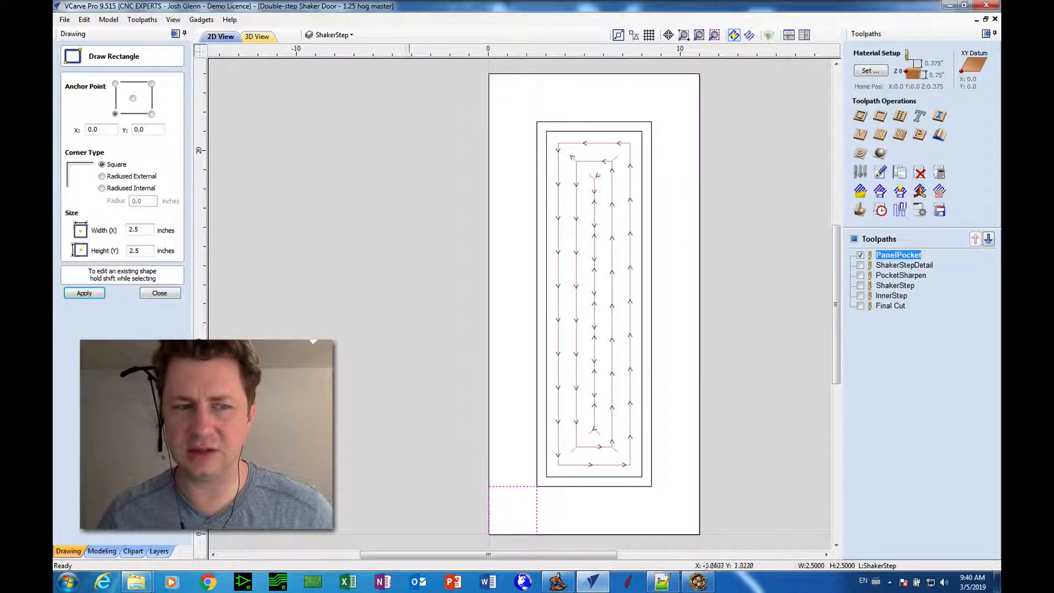
drag(139, 230, 103, 223)
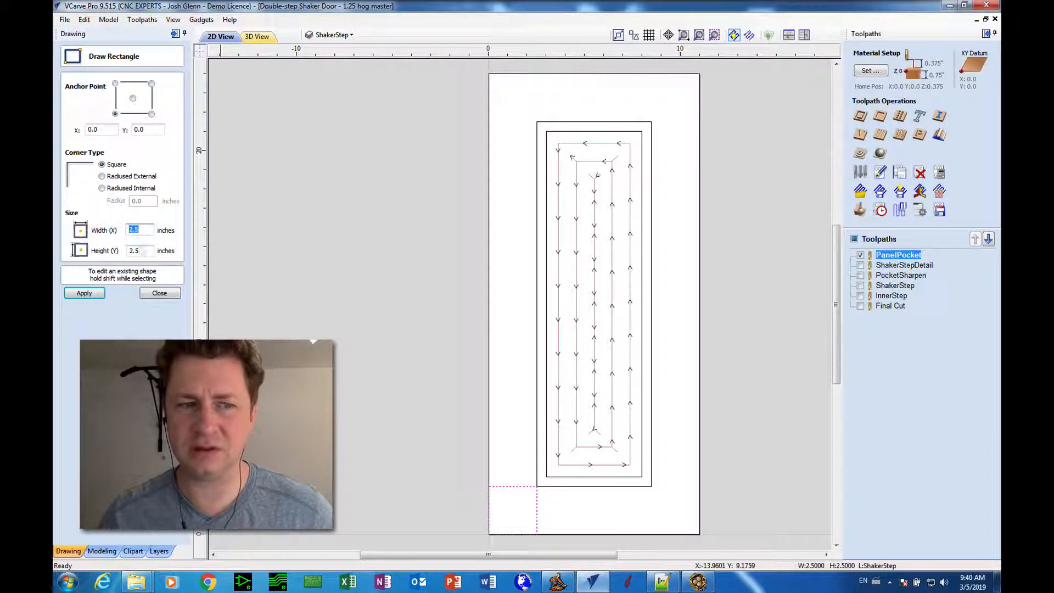
drag(143, 250, 113, 251)
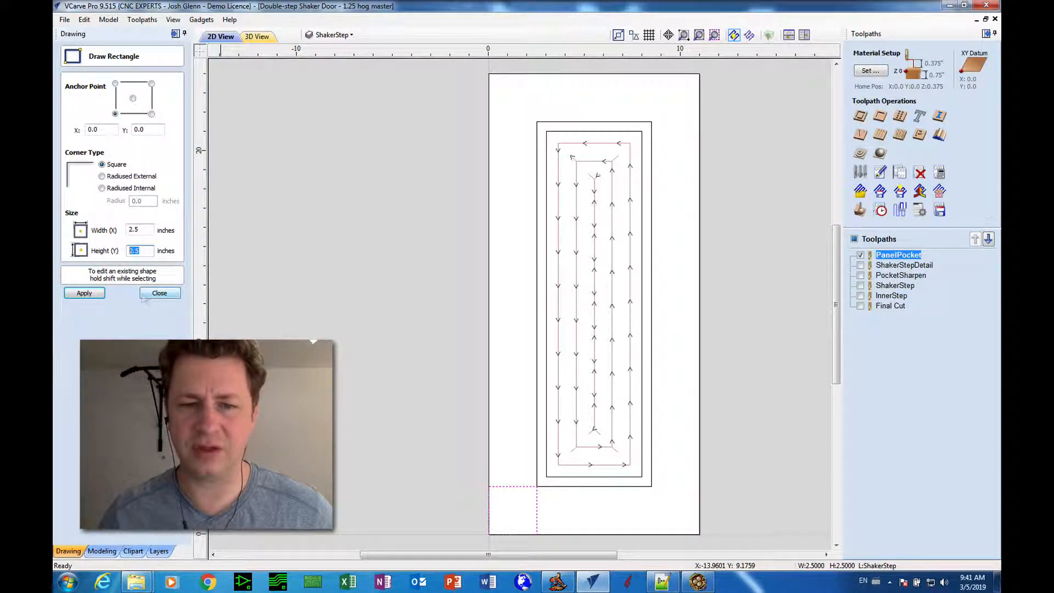
click(145, 295)
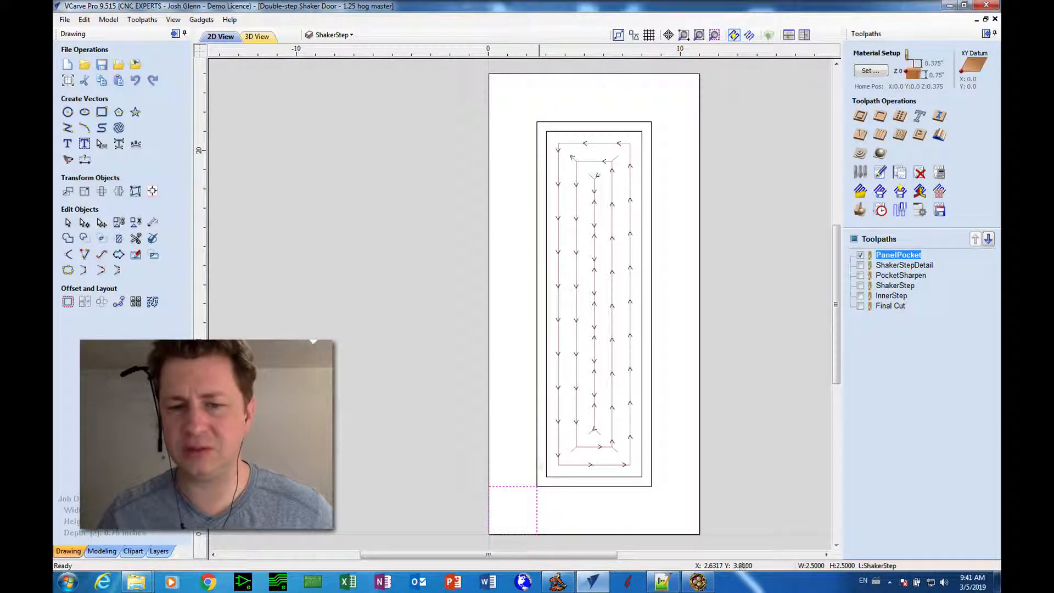
Delete the innermost panel rectangle from the door drawing.
click(546, 461)
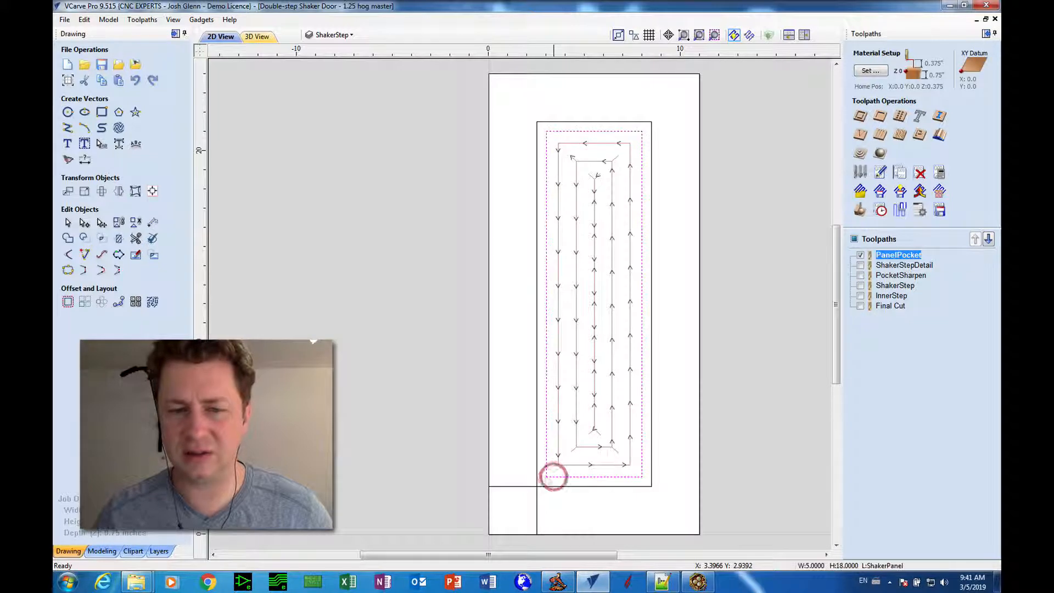
right_click(548, 481)
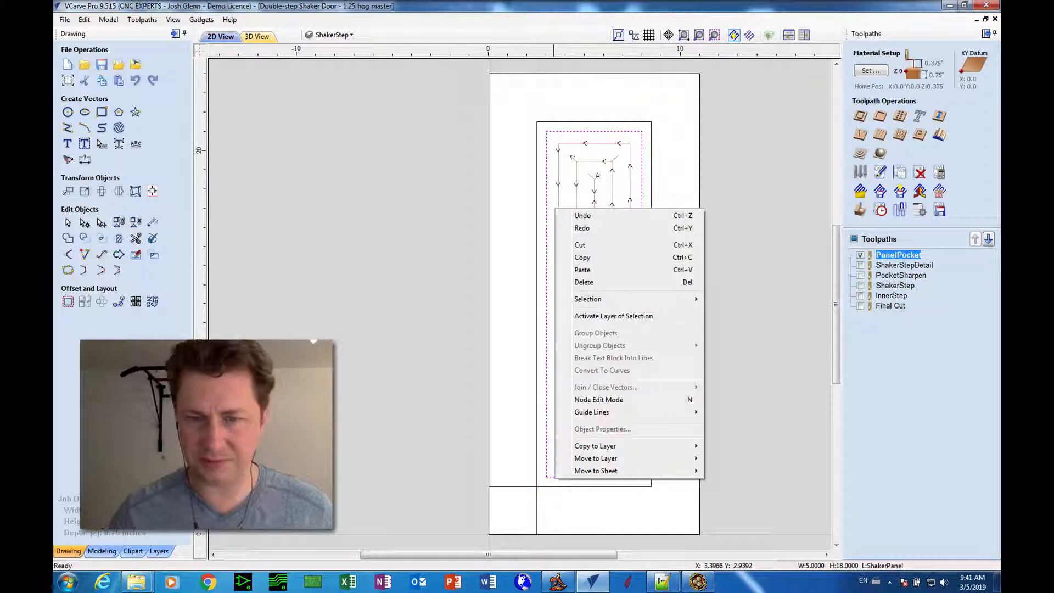
click(586, 283)
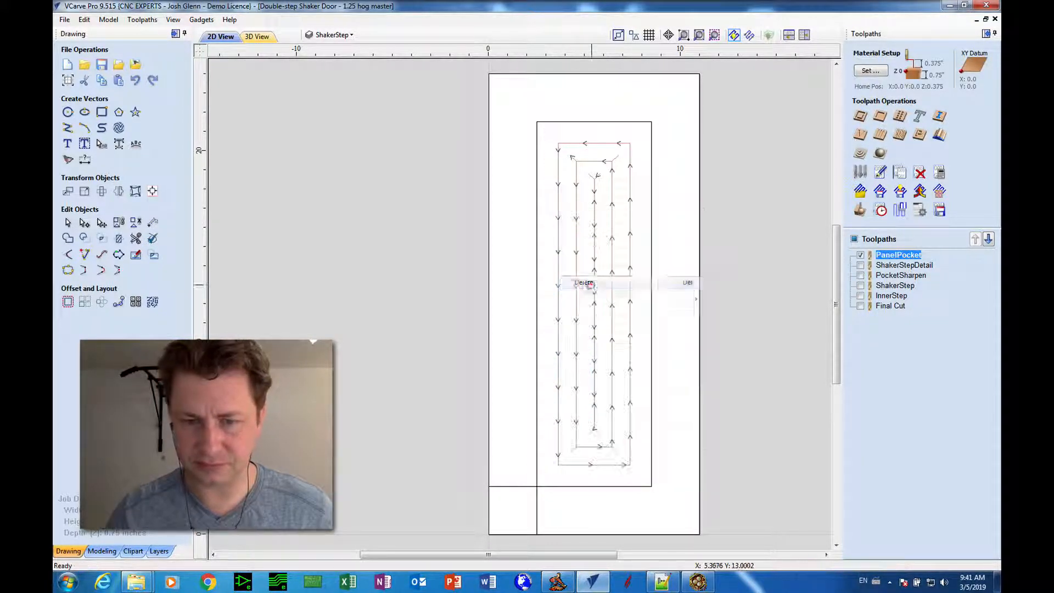
Move the remaining inner rectangle to the ShakerPanel layer and delete the 2.5 inch square in the door's corner.
right_click(538, 378)
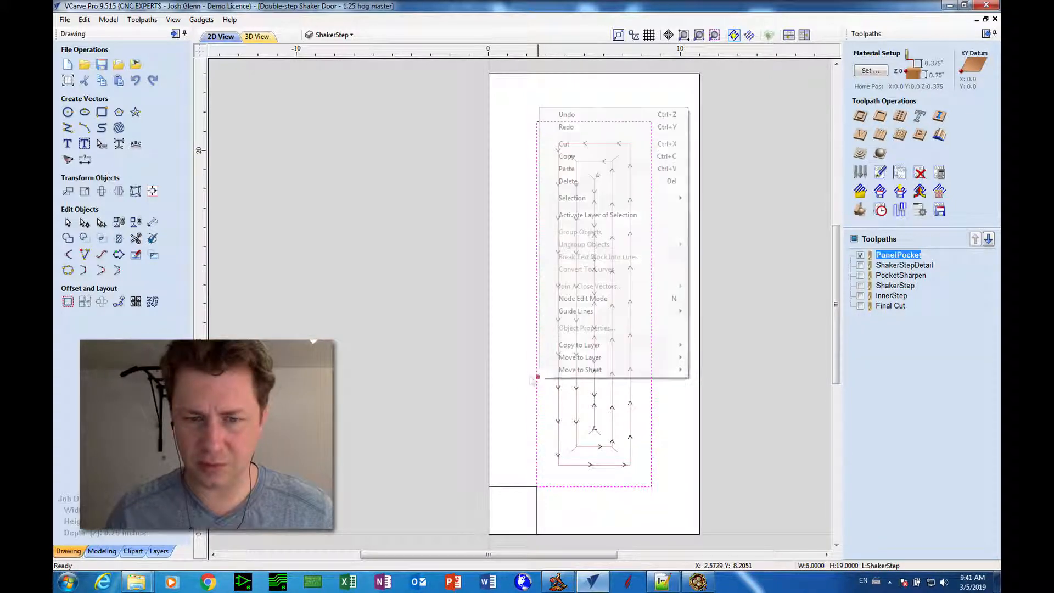
mouse_move(581, 360)
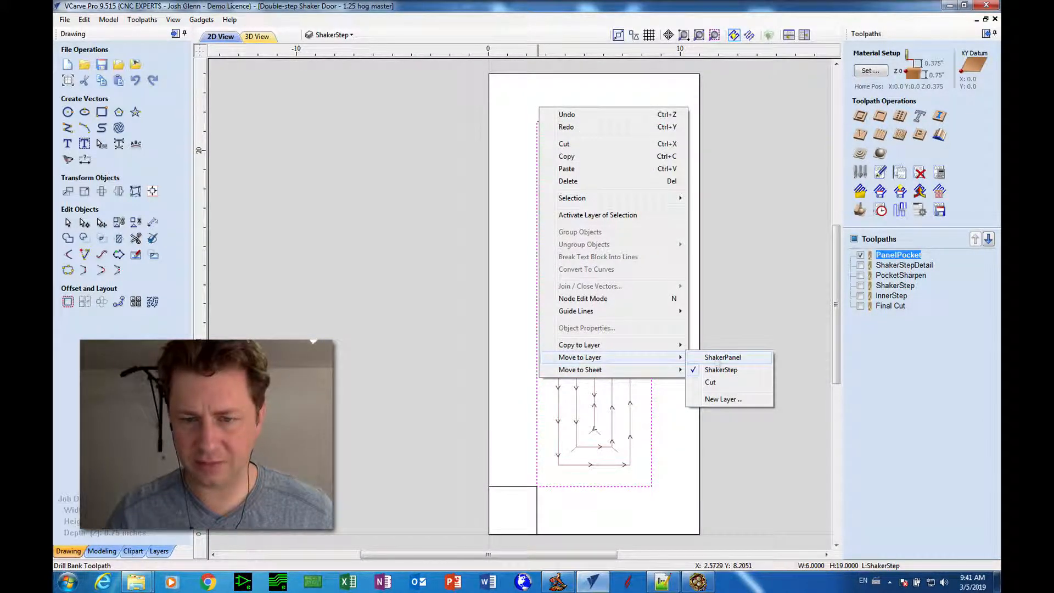
click(721, 358)
click(513, 488)
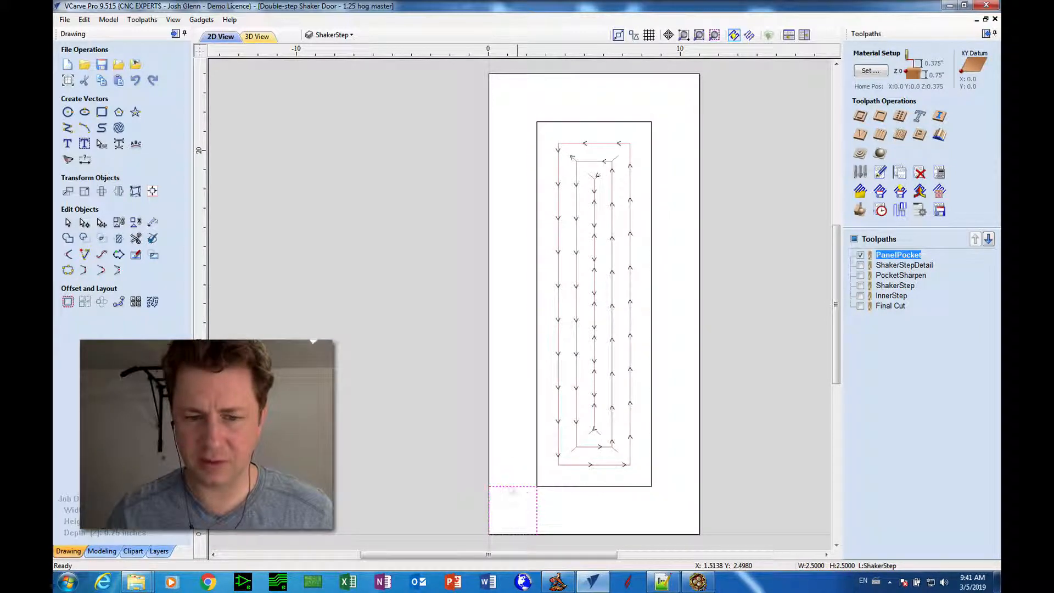
key(Delete)
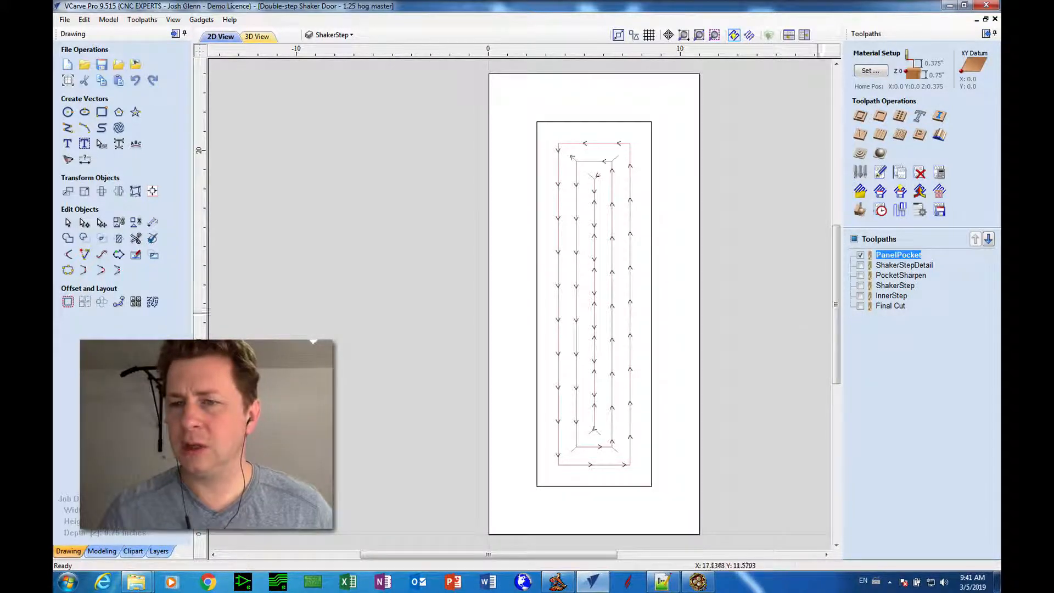
Toggle the previews of the PanelPocket, ShakerStepDetail and ShakerStep toolpaths and read ShakerStepDetail's tool information.
click(861, 255)
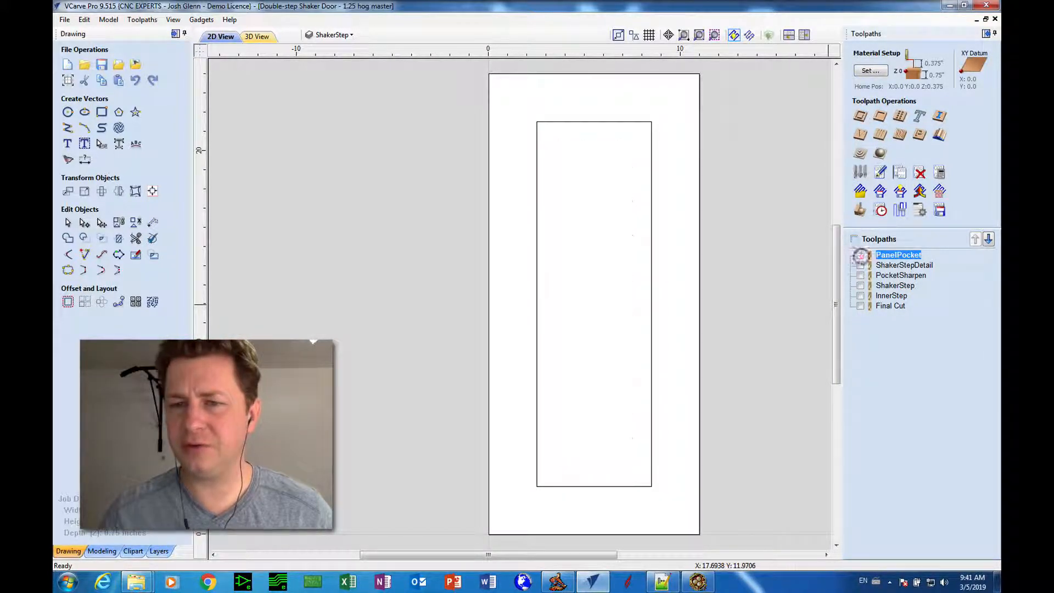
click(860, 255)
click(860, 266)
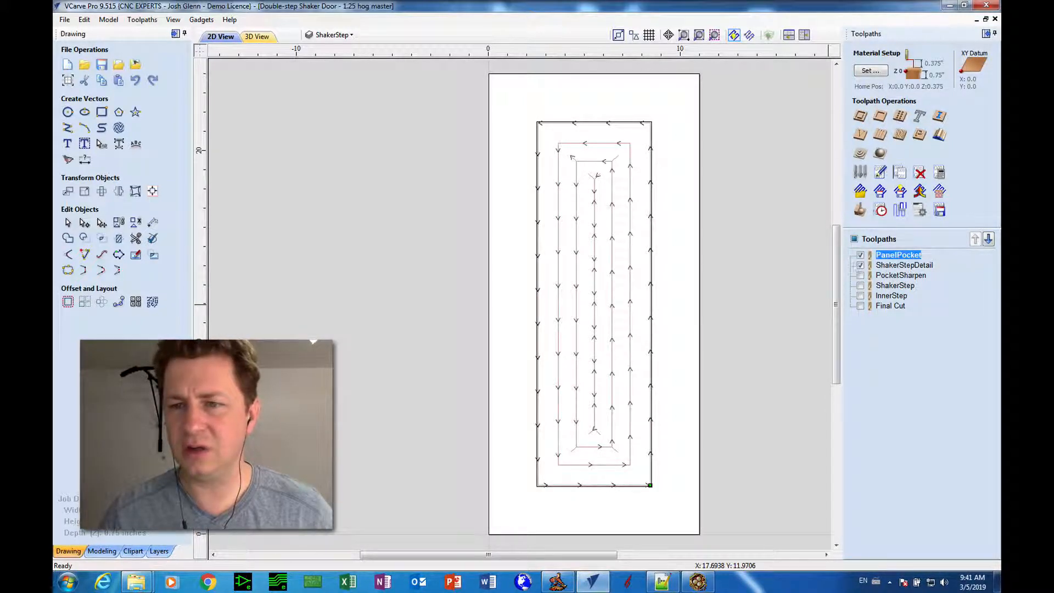
mouse_move(894, 269)
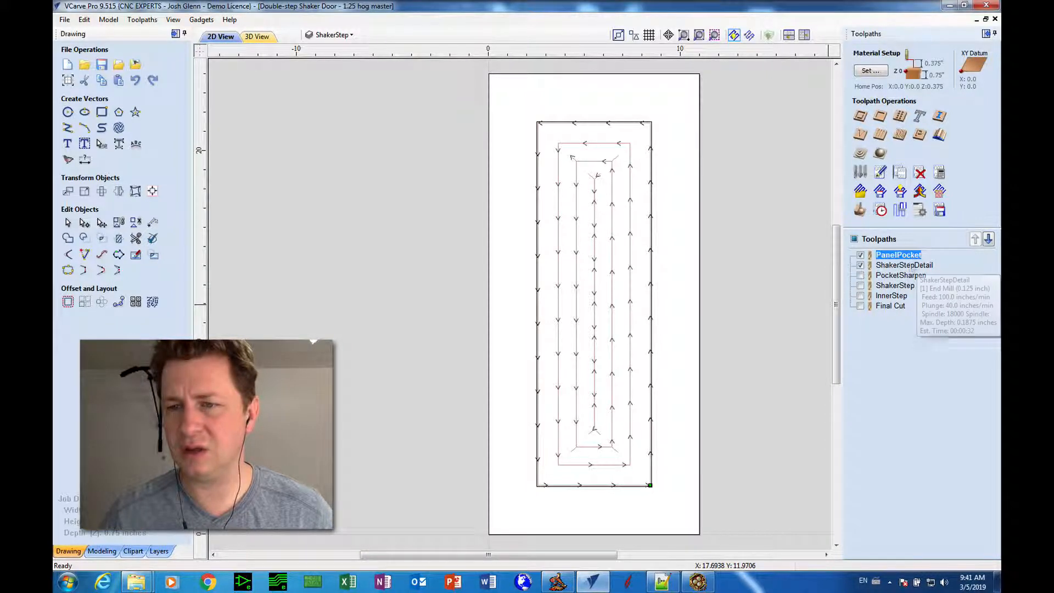
click(861, 265)
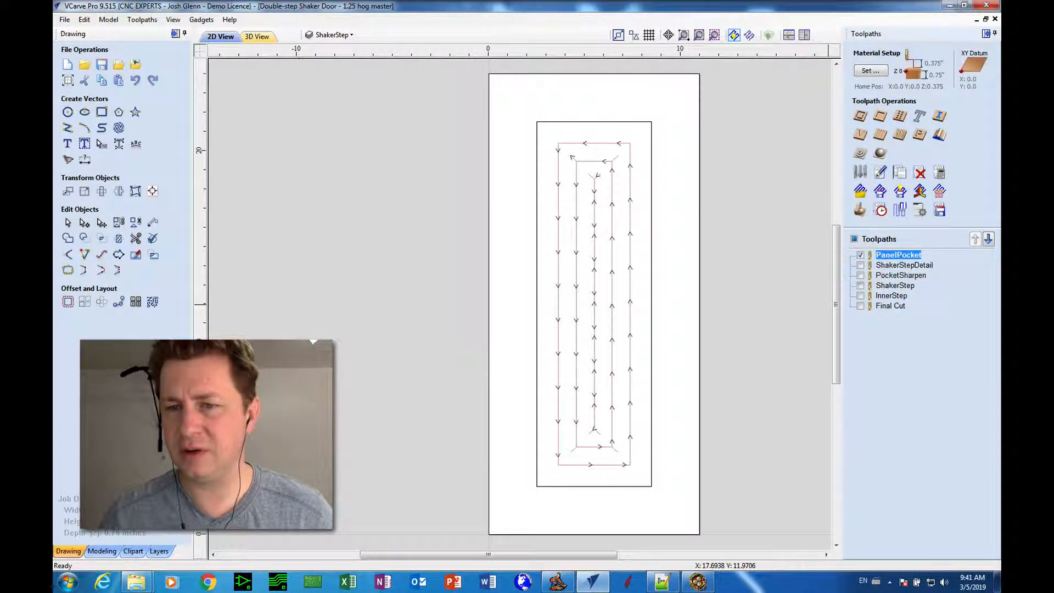
click(862, 287)
click(862, 288)
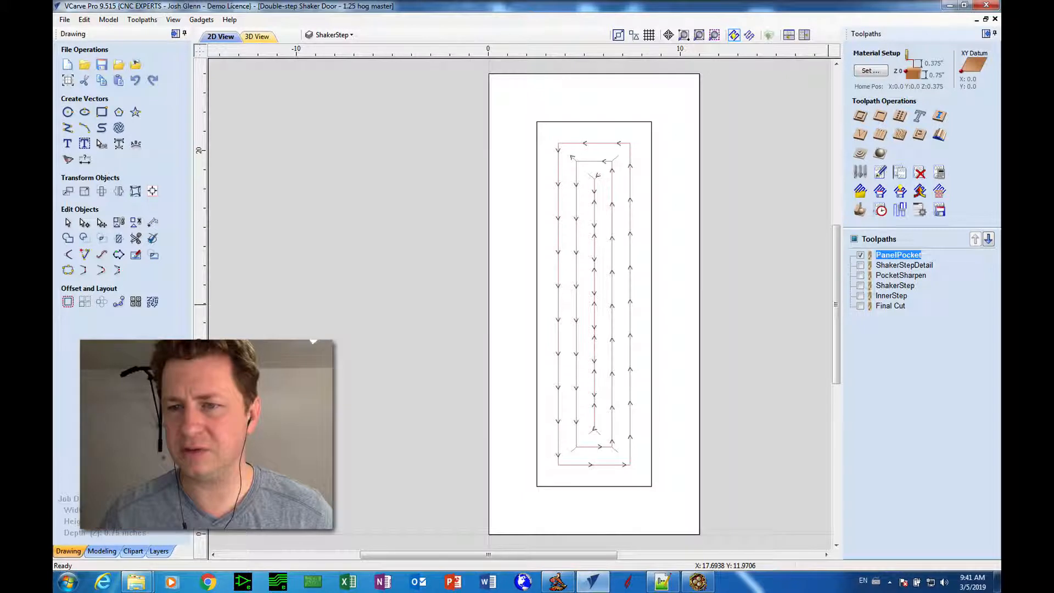
Delete the ShakerStep and ShakerStepDetail toolpaths.
click(897, 285)
click(921, 172)
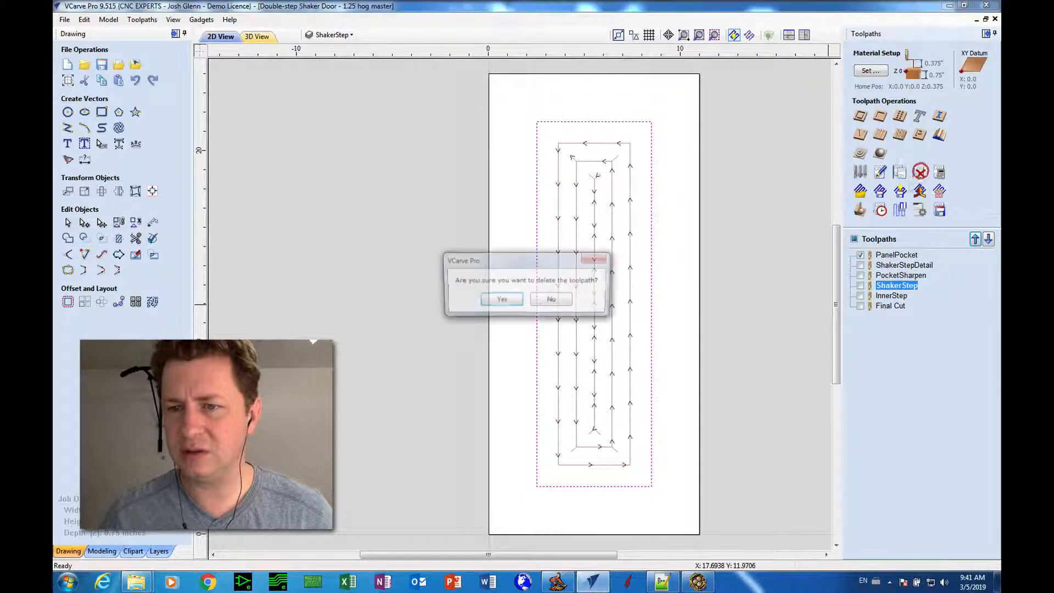
click(496, 300)
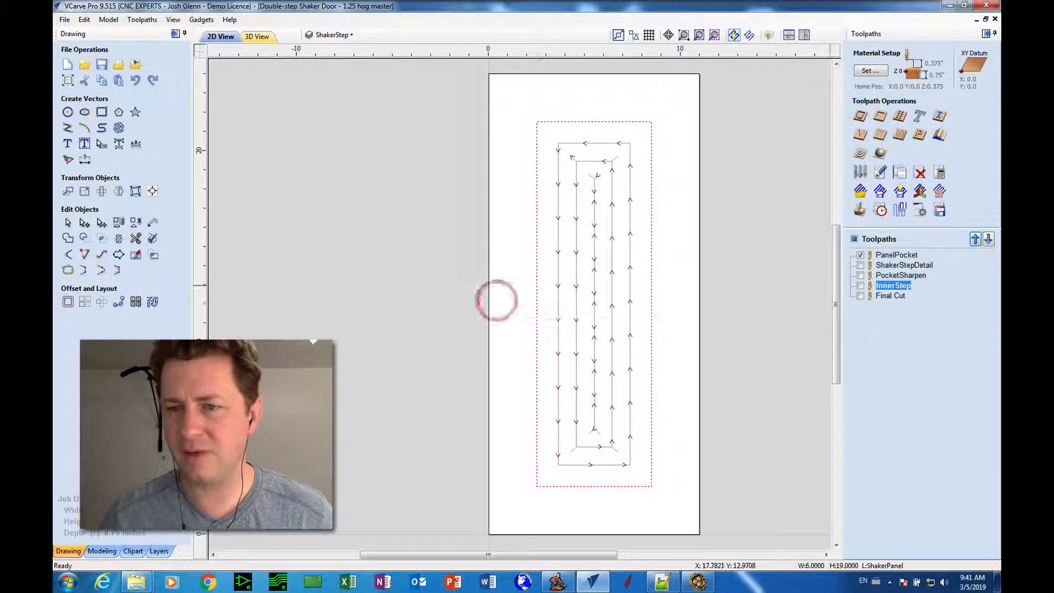
click(902, 265)
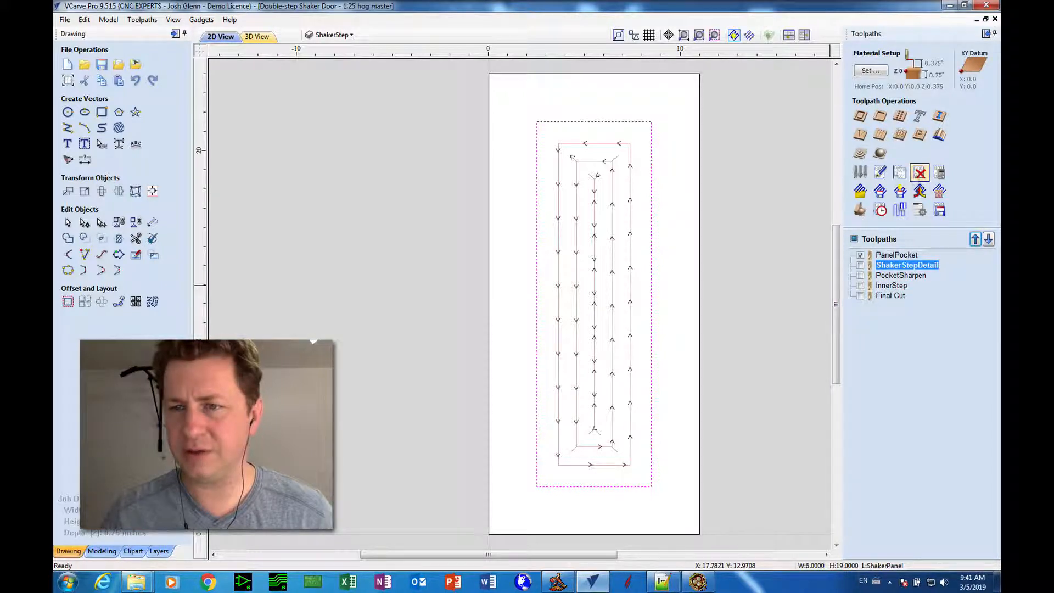
click(920, 172)
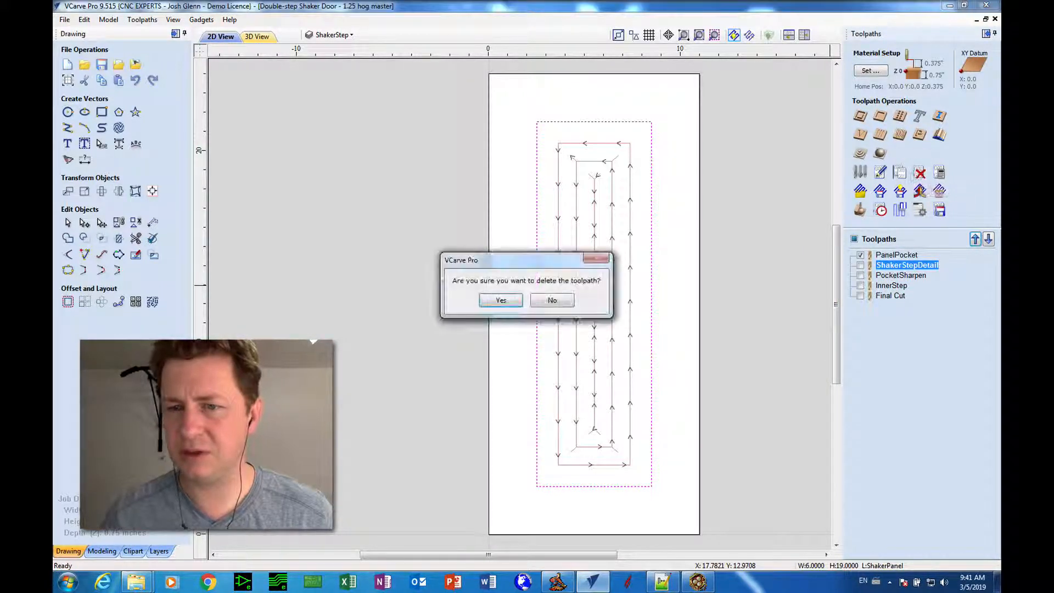
click(512, 300)
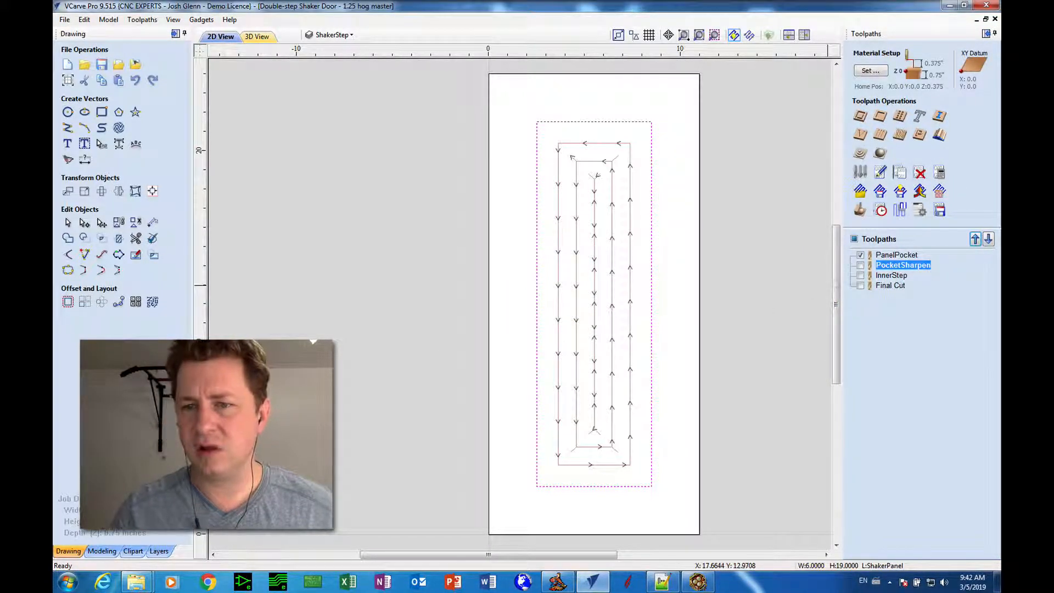
Review the InnerStep toolpath's preview and profile settings, and delete that toolpath.
click(861, 255)
click(861, 275)
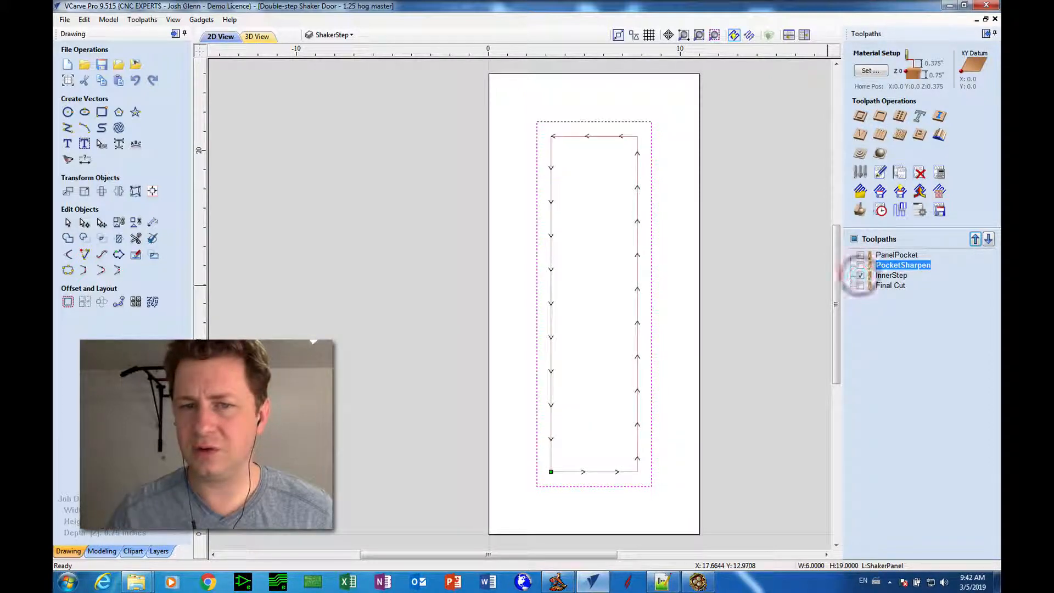
click(861, 275)
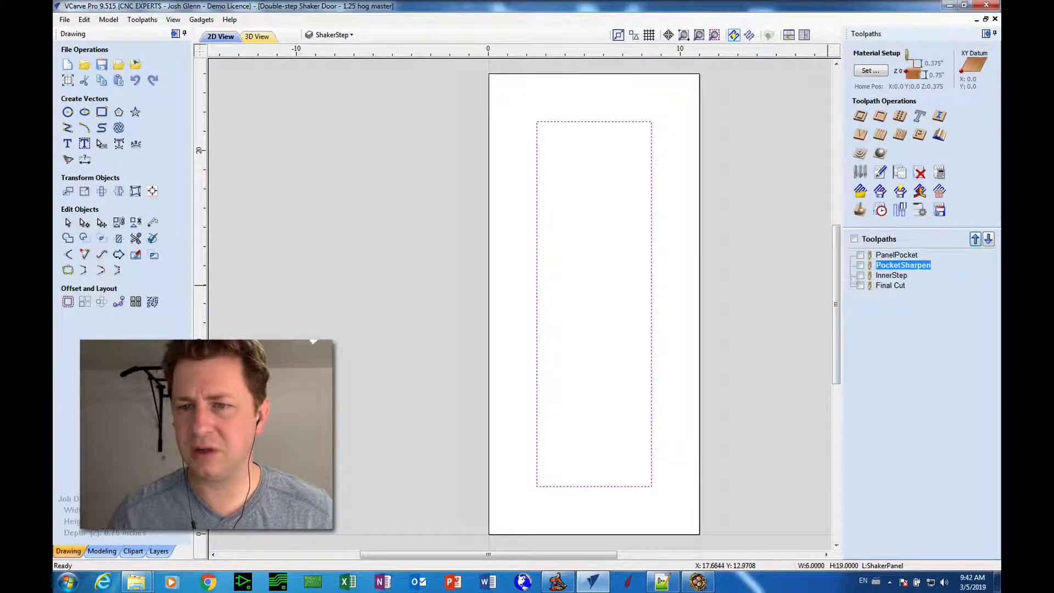
double_click(892, 275)
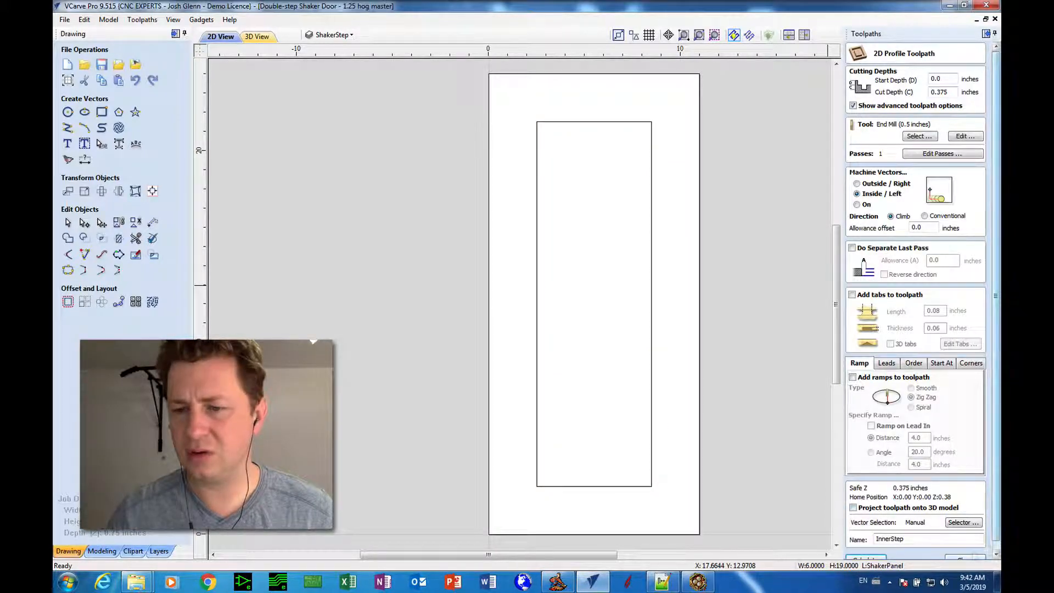
click(966, 556)
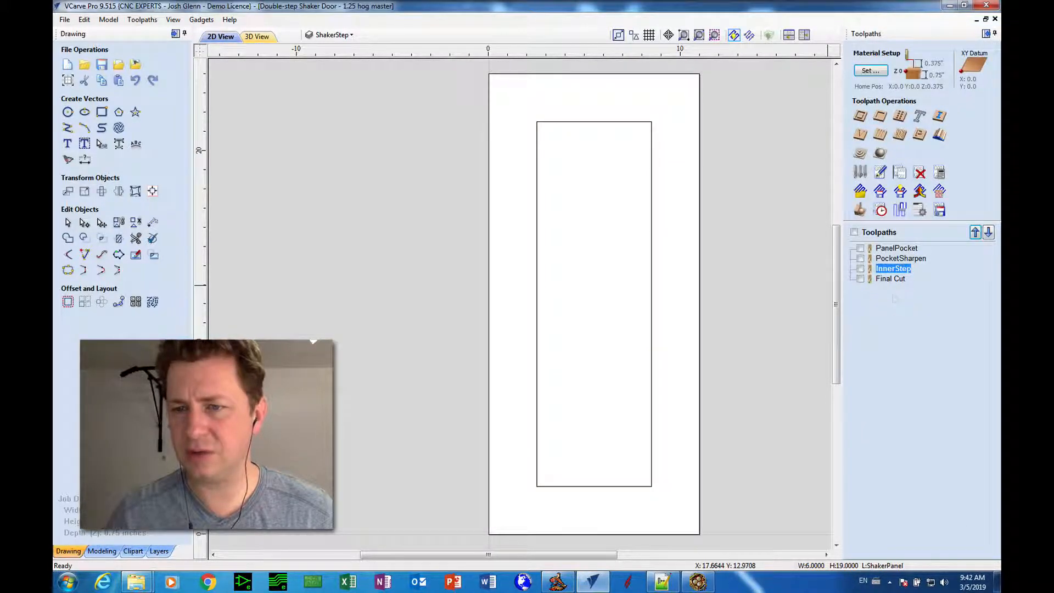
click(920, 172)
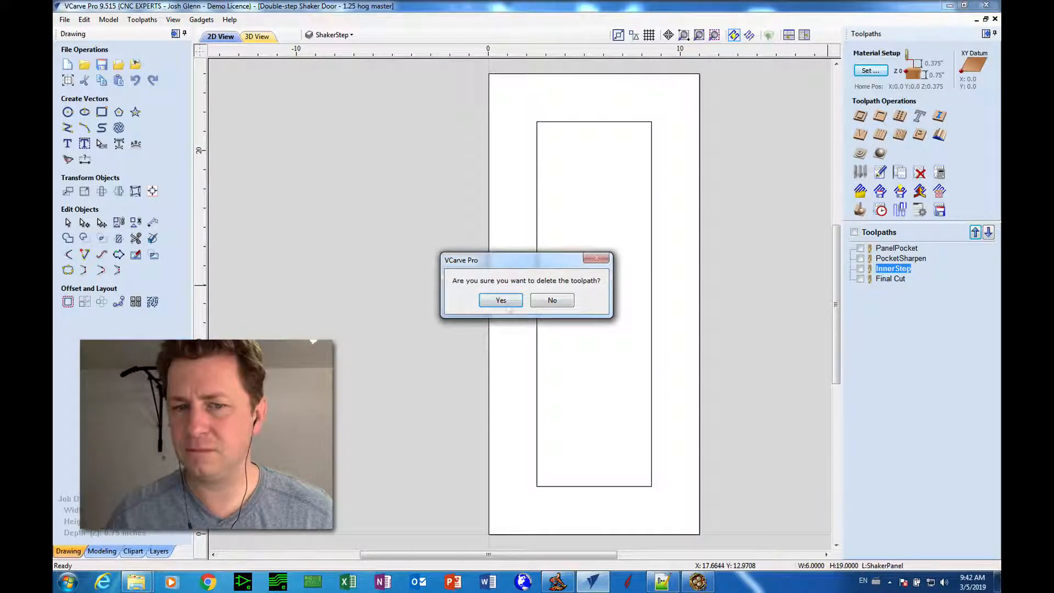
click(500, 300)
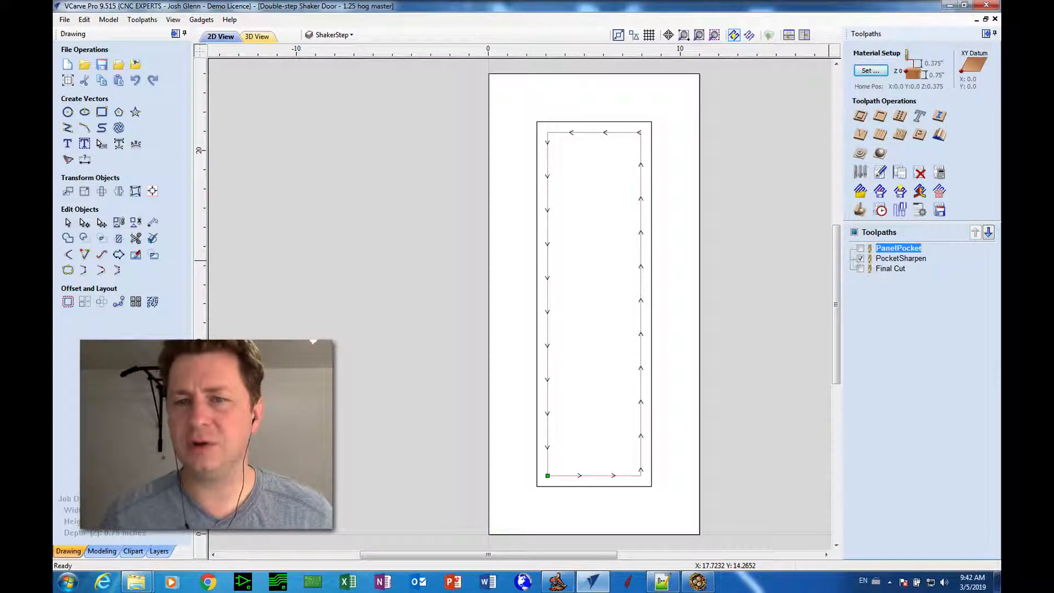
Check the Final Cut toolpath's preview and select the PocketSharpen toolpath to read its tool information.
click(861, 268)
click(860, 268)
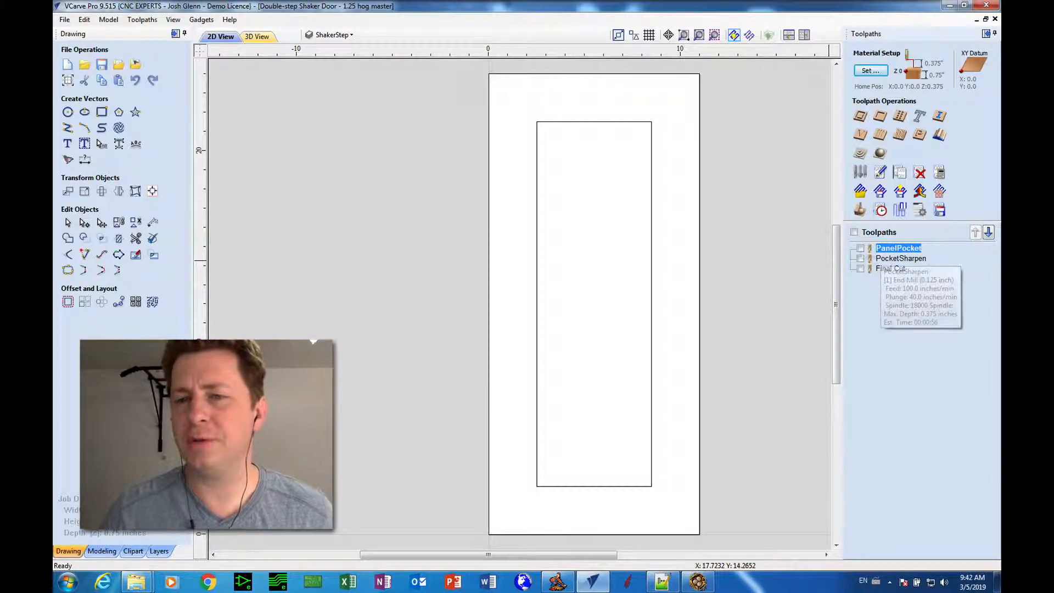
click(901, 258)
mouse_move(889, 259)
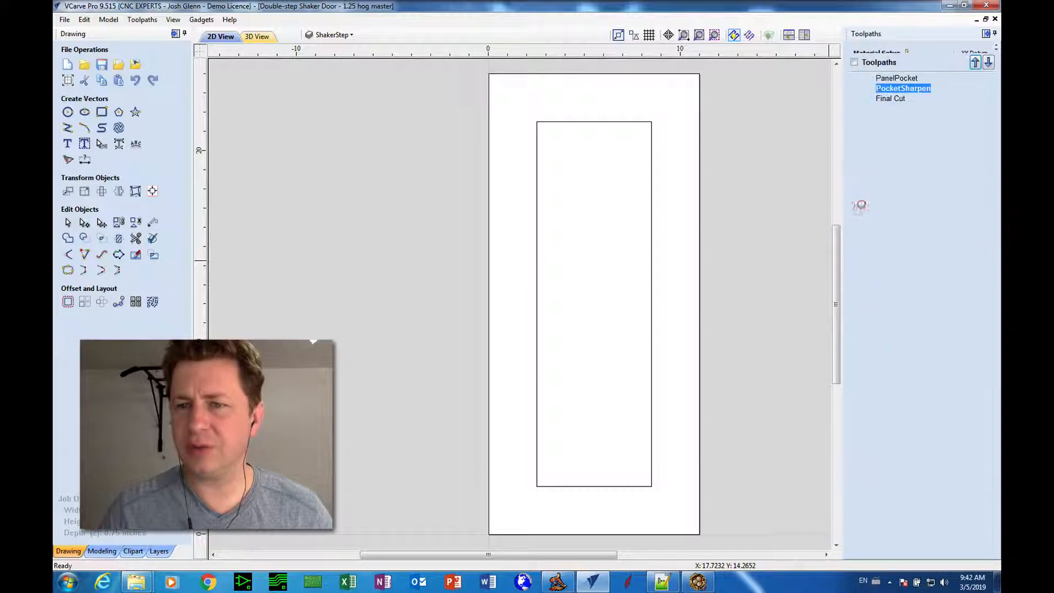
Set the preview simulation quality to High (2 x Slower) and simulate the PanelPocket toolpath in the 3D preview.
click(860, 210)
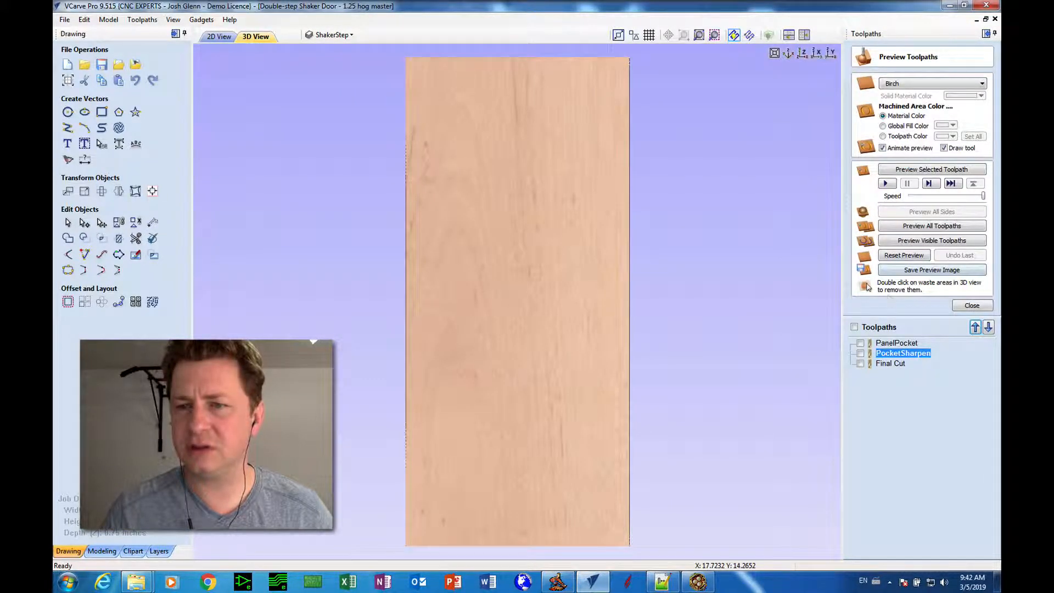
click(898, 343)
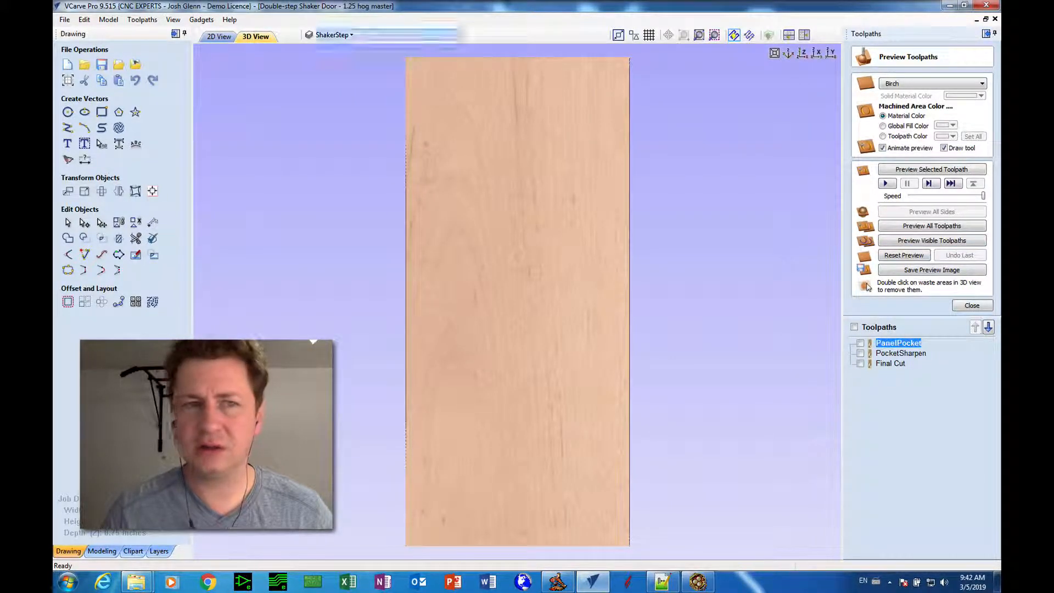
click(166, 20)
mouse_move(141, 19)
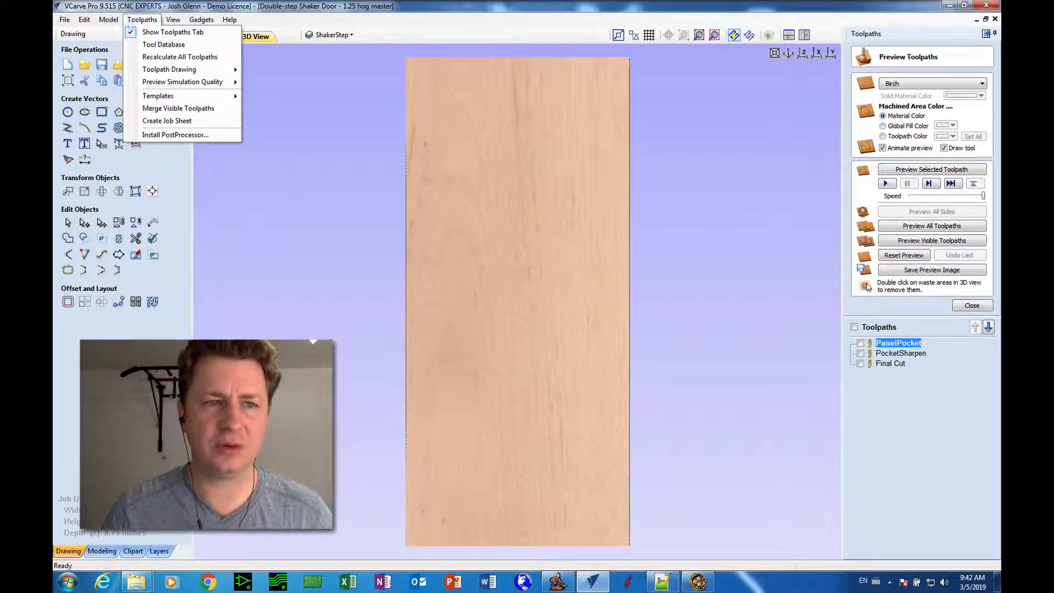
mouse_move(182, 82)
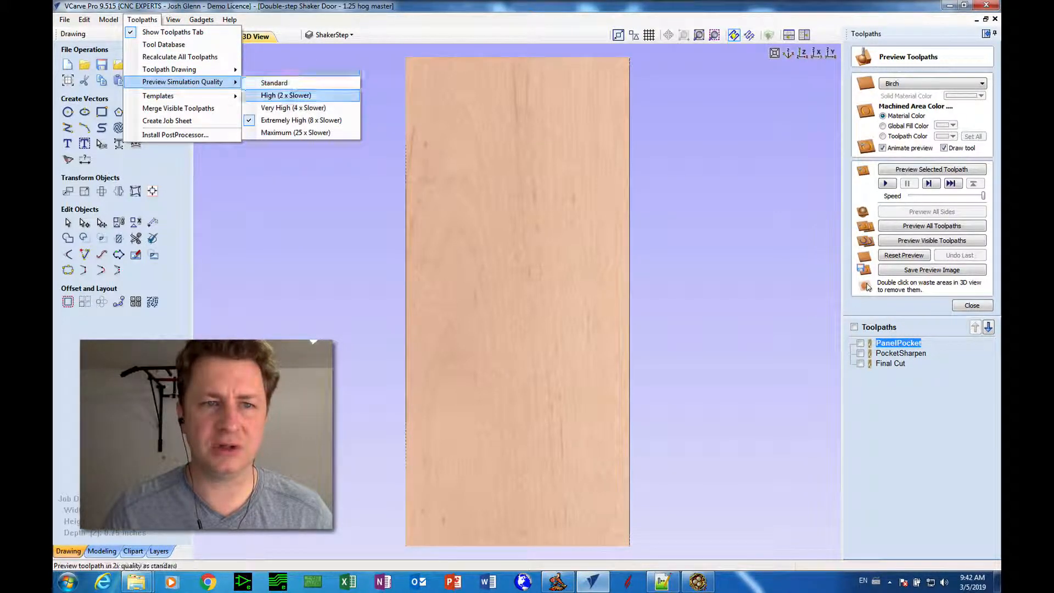
click(290, 95)
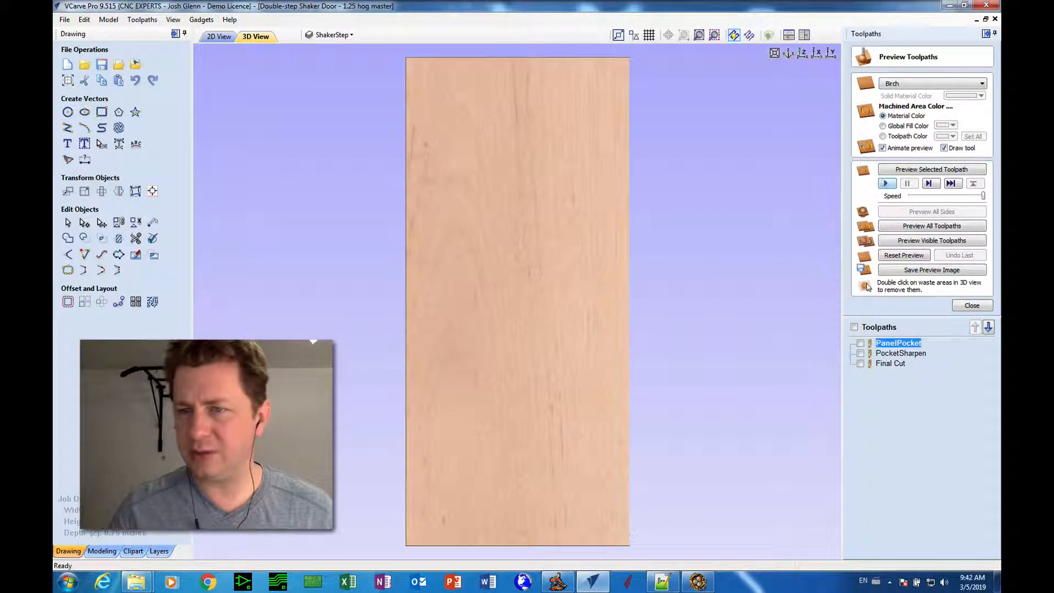
click(899, 171)
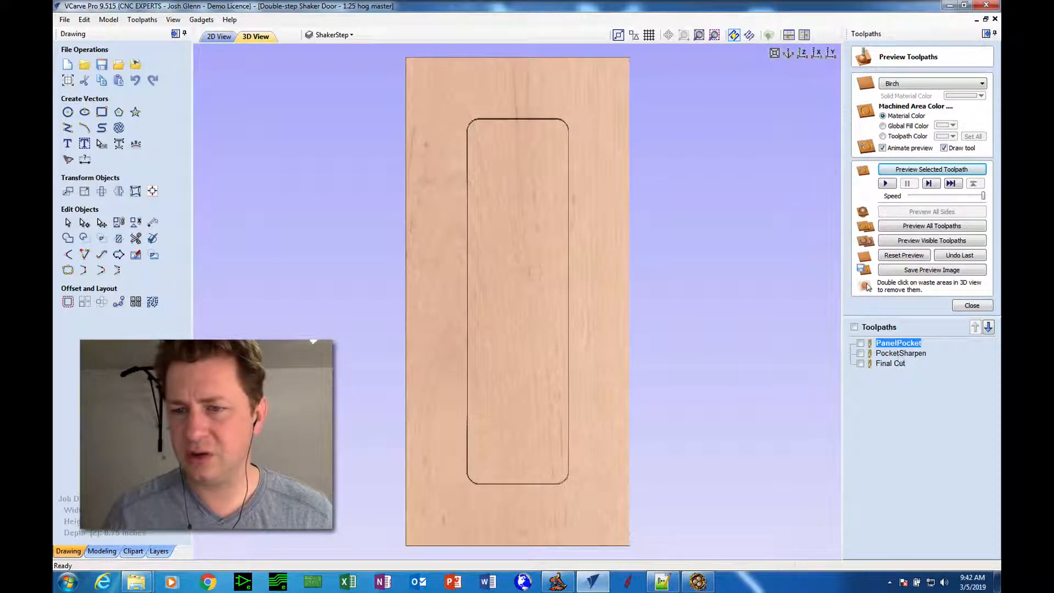
Simulate the PocketSharpen toolpath and examine the upper corners of the pocket up close.
key(Down)
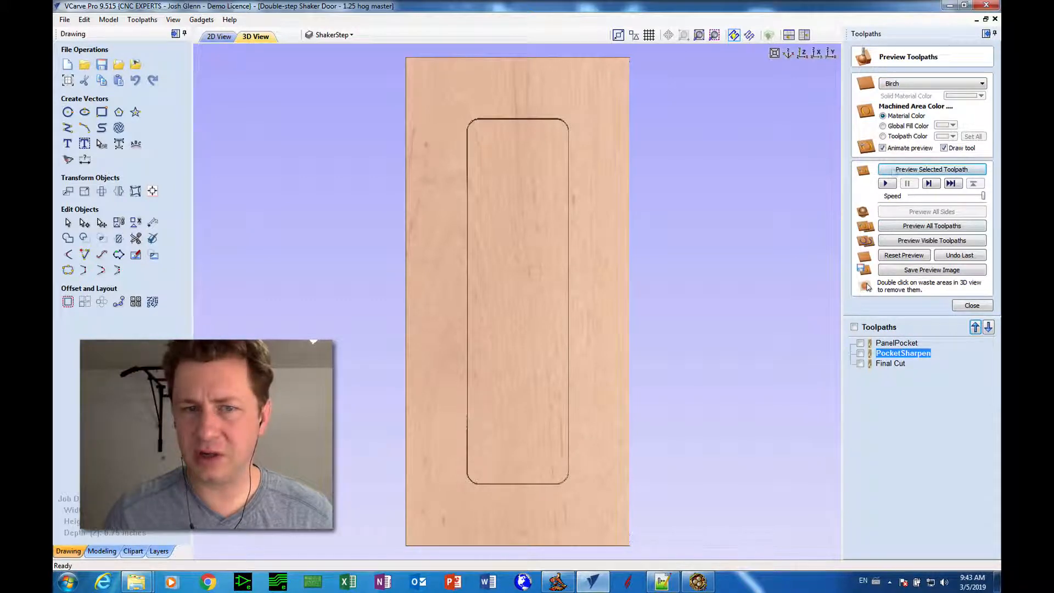
click(901, 169)
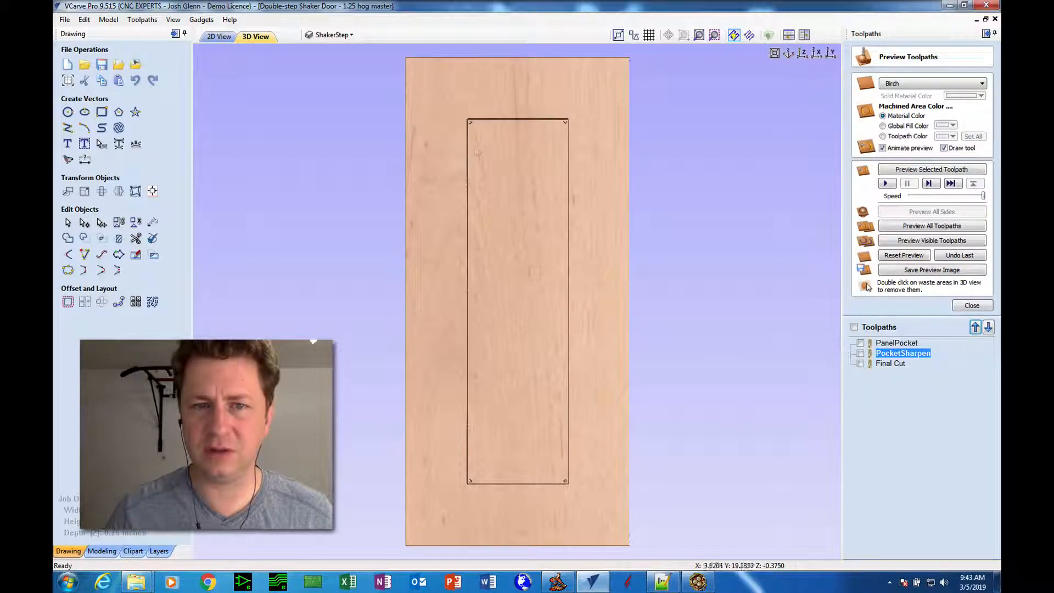
click(471, 125)
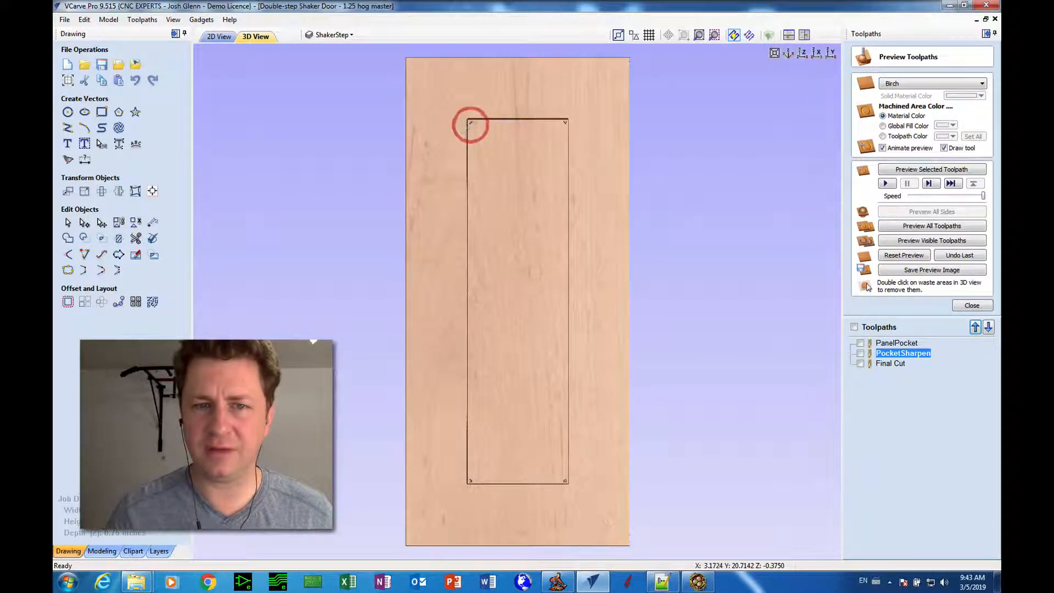
scroll(470, 125, up, 3)
middle_drag(466, 126, 477, 396)
scroll(454, 261, up, 1)
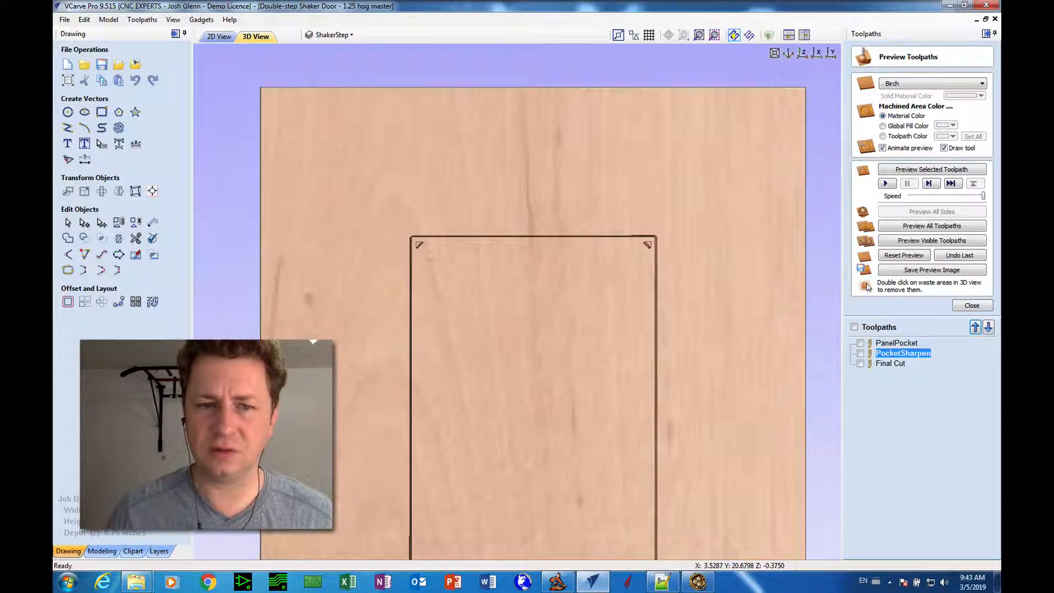
middle_drag(423, 257, 450, 287)
click(448, 279)
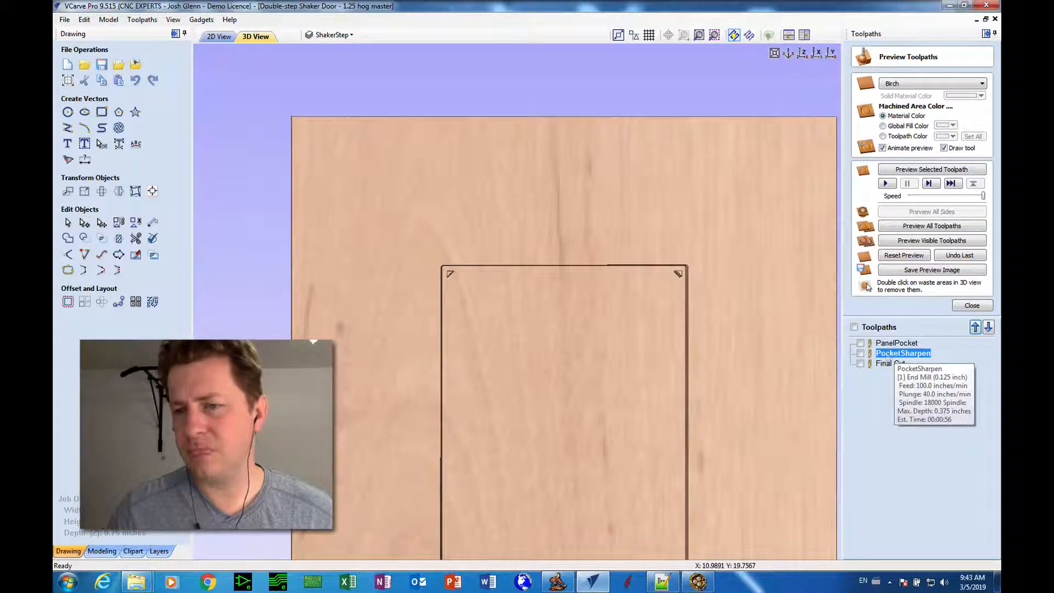
Duplicate the PocketSharpen toolpath and select the copy.
right_click(895, 356)
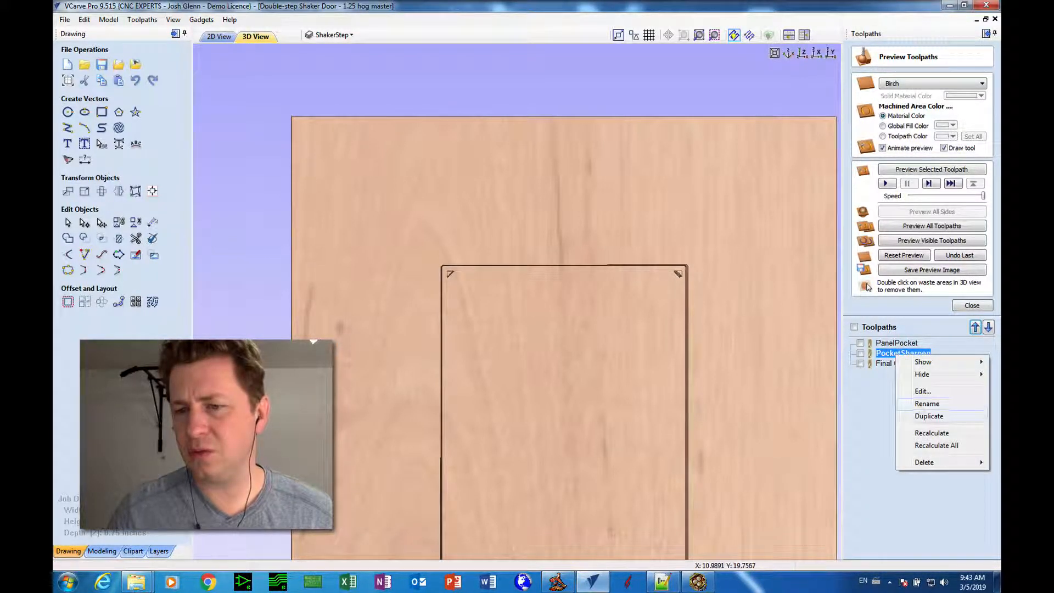
click(929, 416)
click(917, 365)
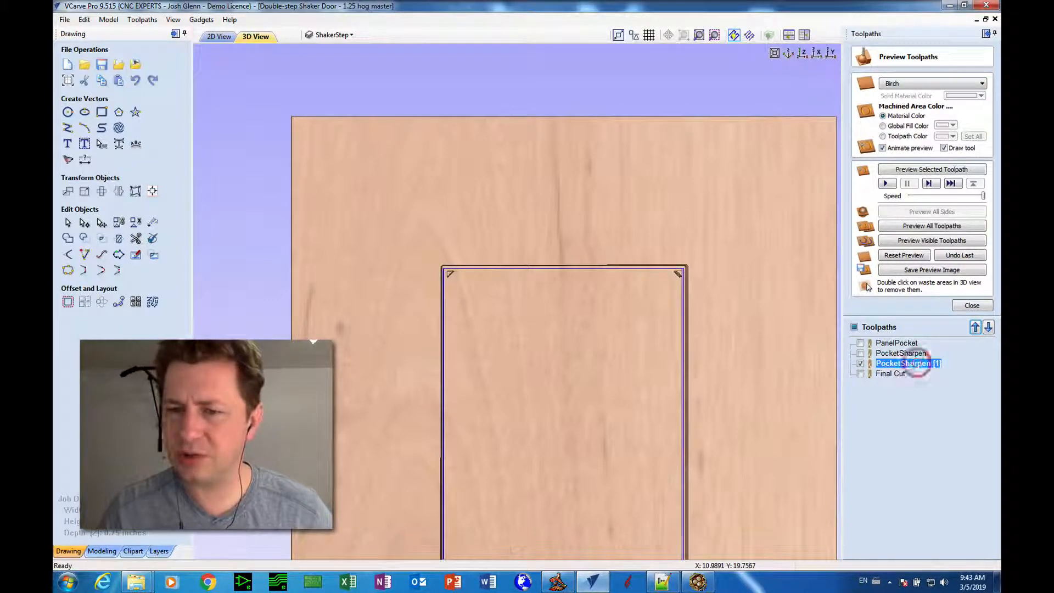
double_click(917, 365)
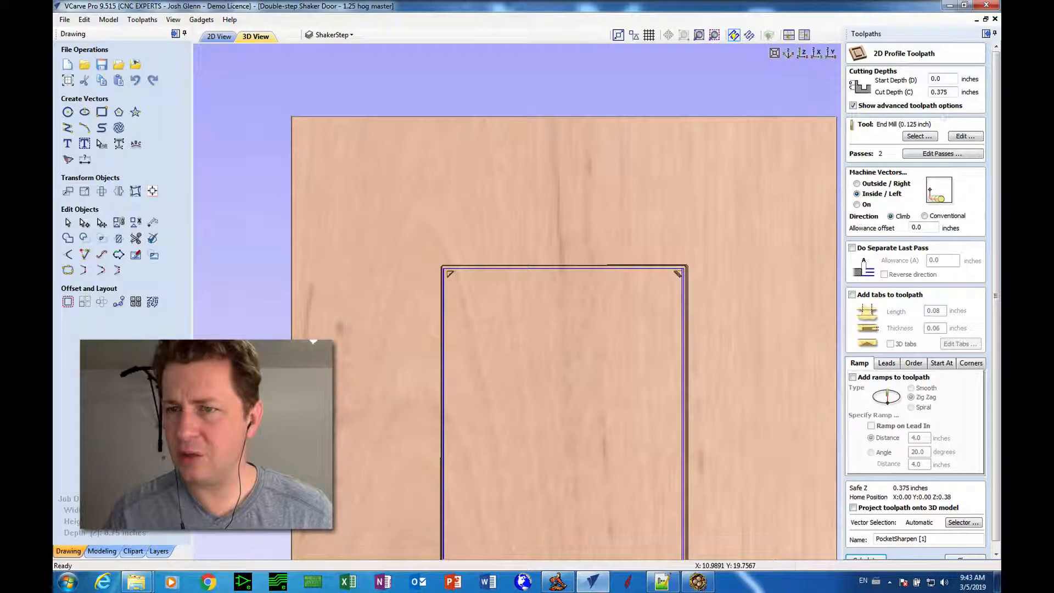
click(918, 136)
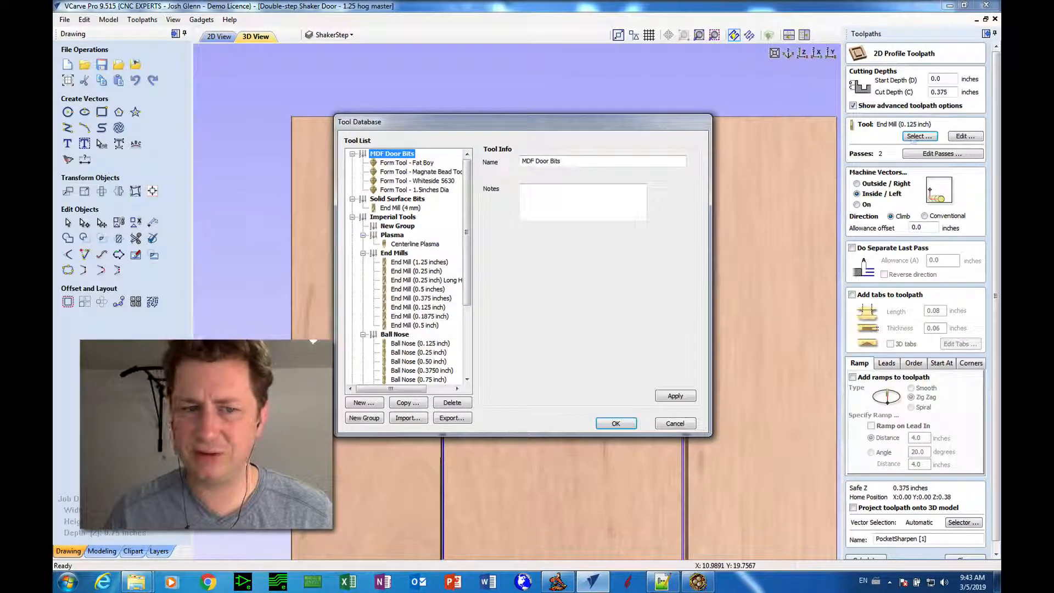
click(675, 423)
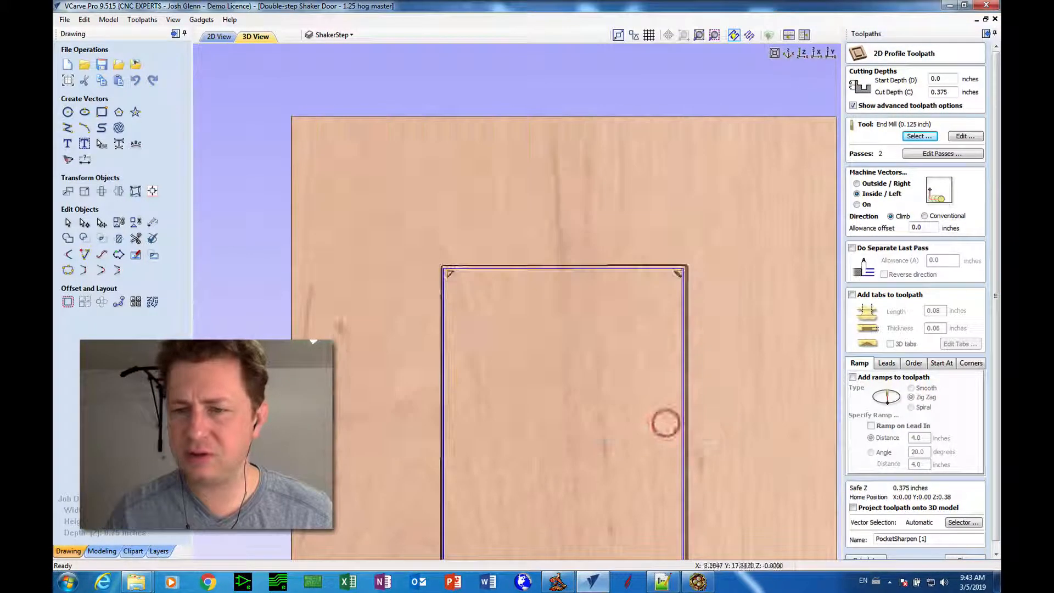
scroll(984, 544, down, 1)
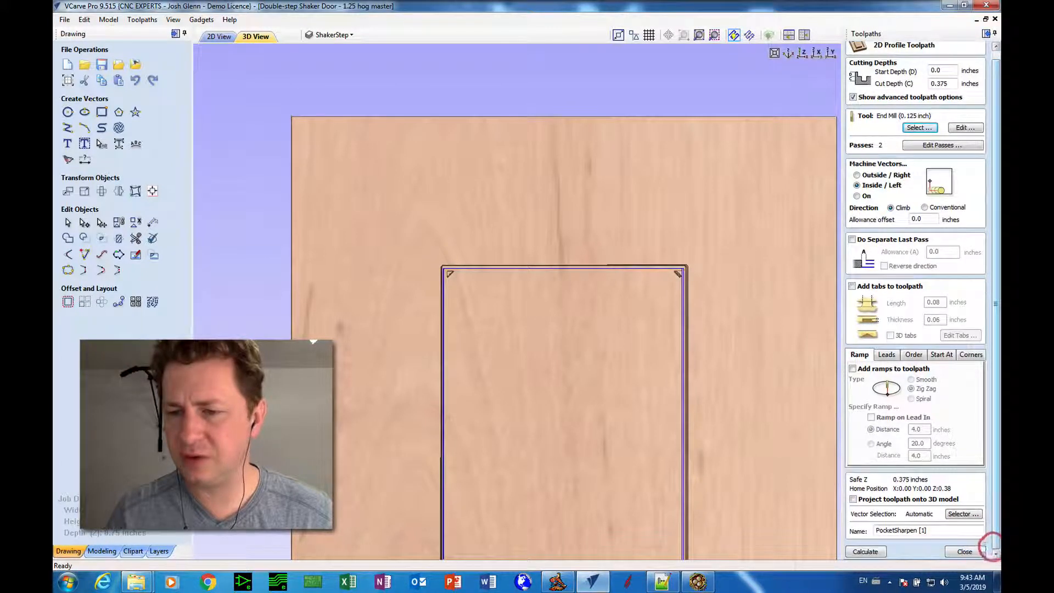
click(965, 552)
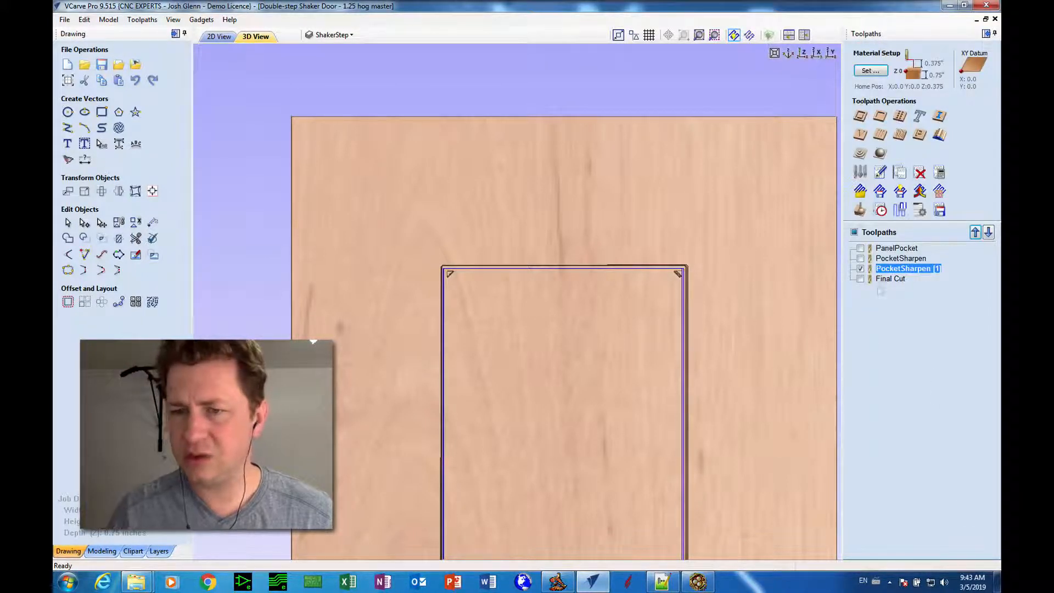
click(884, 279)
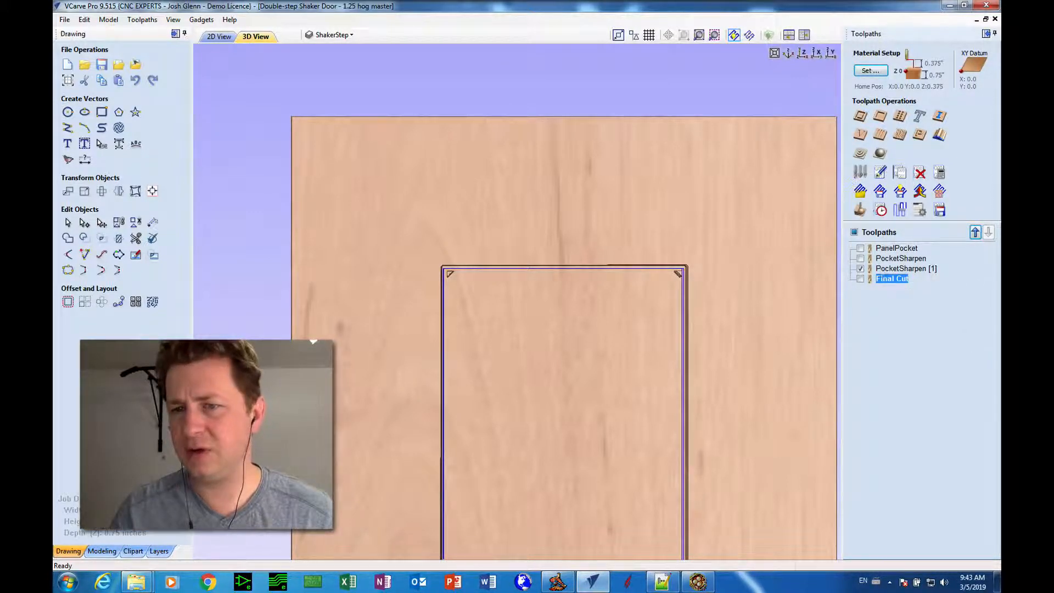
Change the tool of the duplicated PocketSharpen toolpath to End Mill (0.375 inches).
double_click(900, 269)
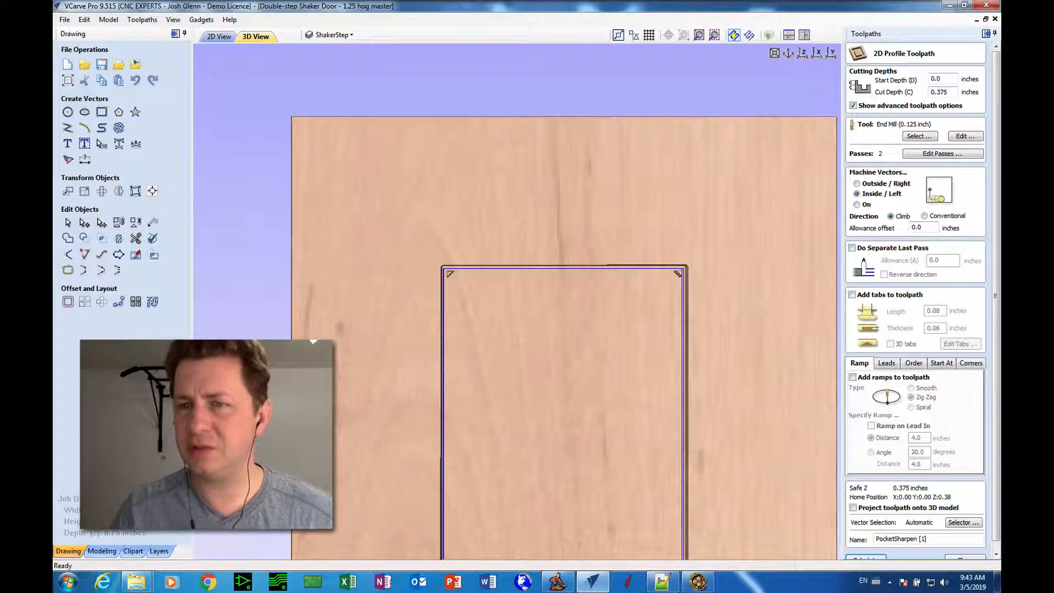
click(919, 137)
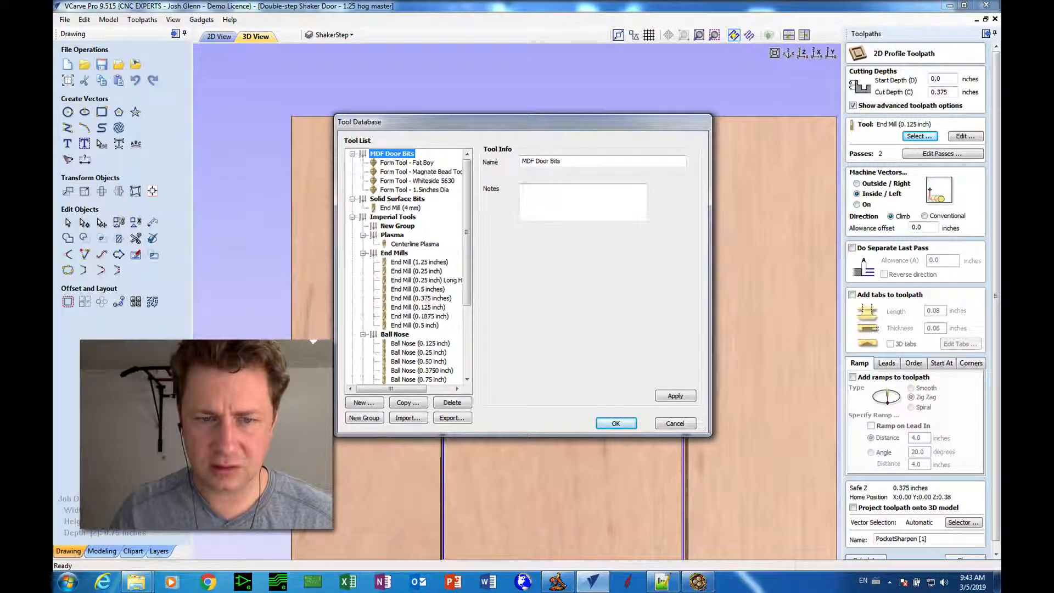
click(429, 298)
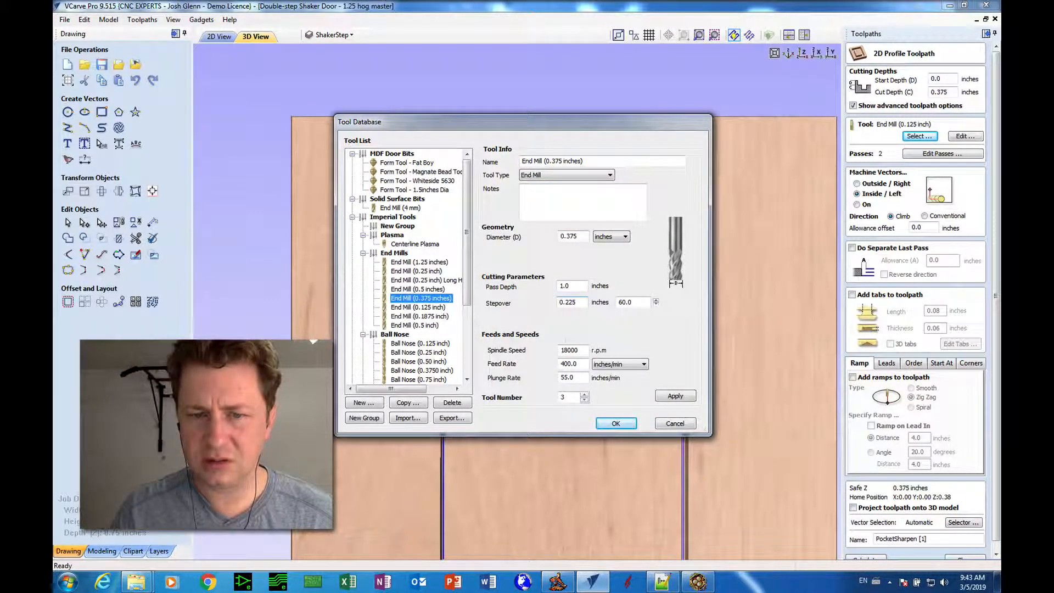
click(609, 424)
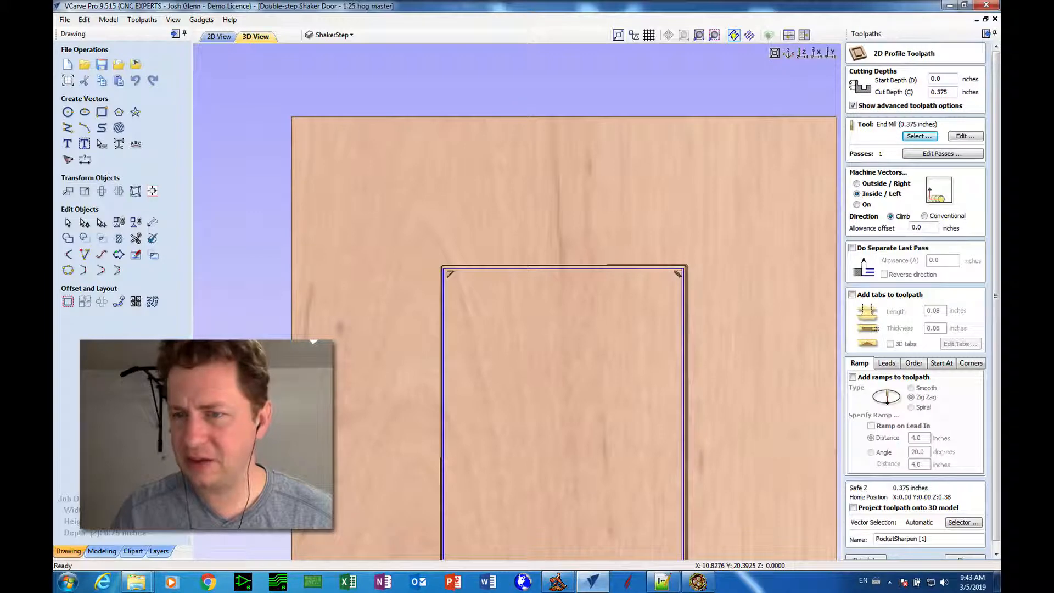
Rename the duplicated toolpath as Pocket38Sharpen and calculate it.
scroll(986, 354, down, 1)
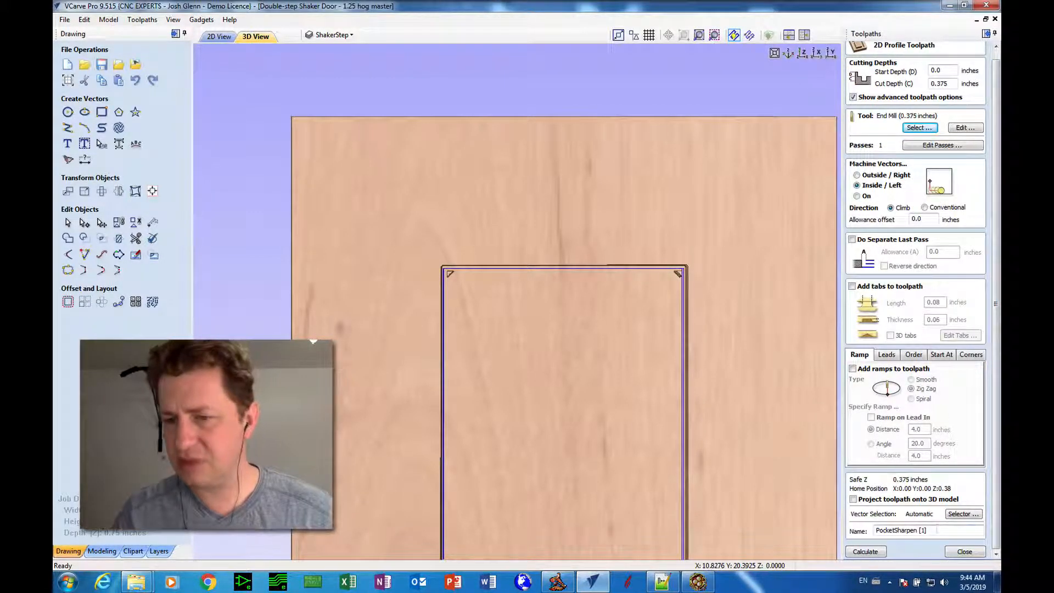
drag(940, 531, 827, 519)
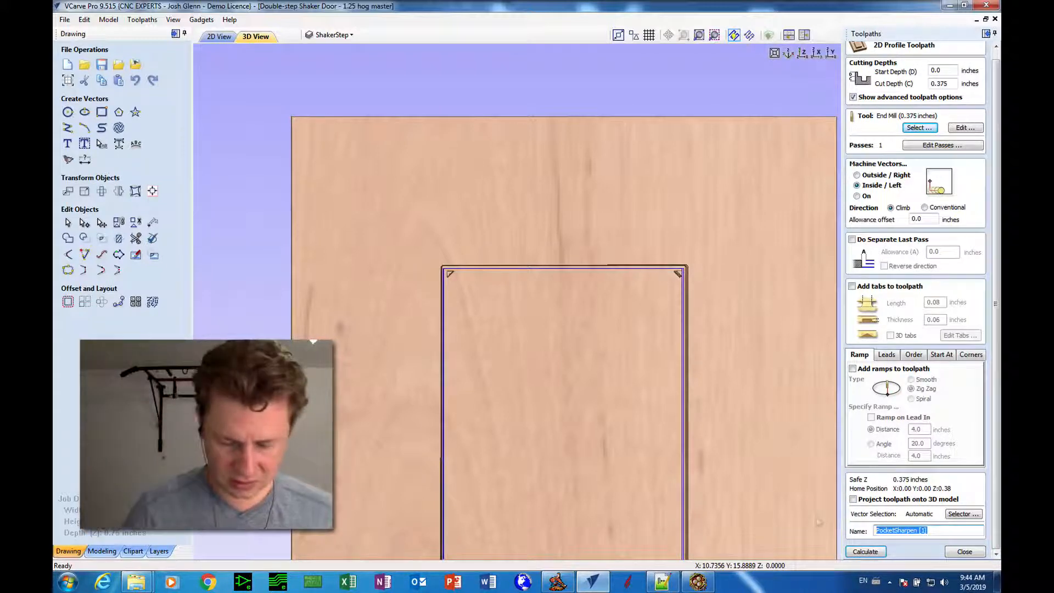
text(Po)
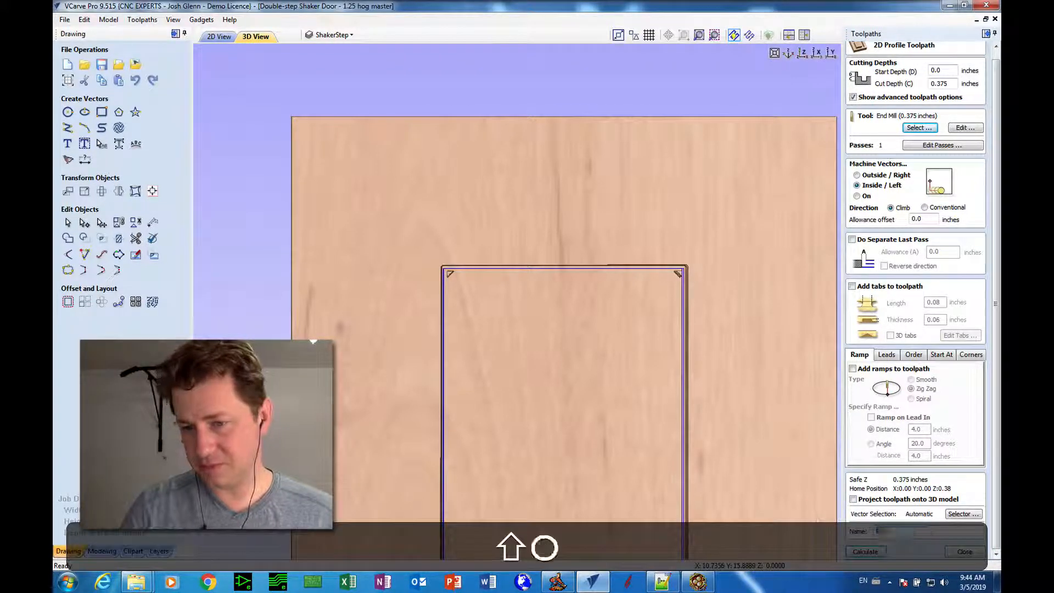
text(cket)
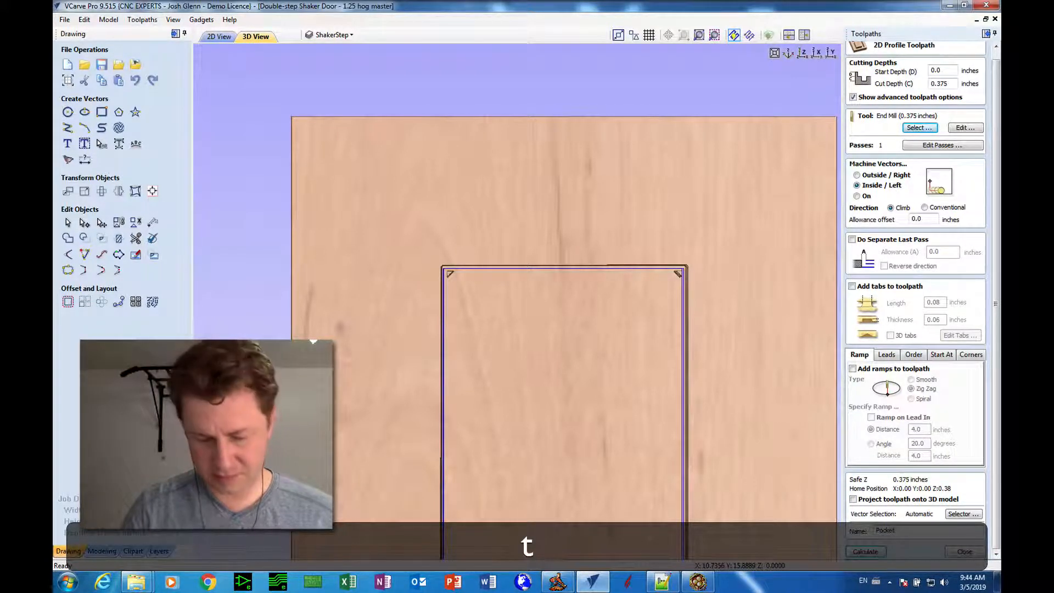
text(38Sharpen)
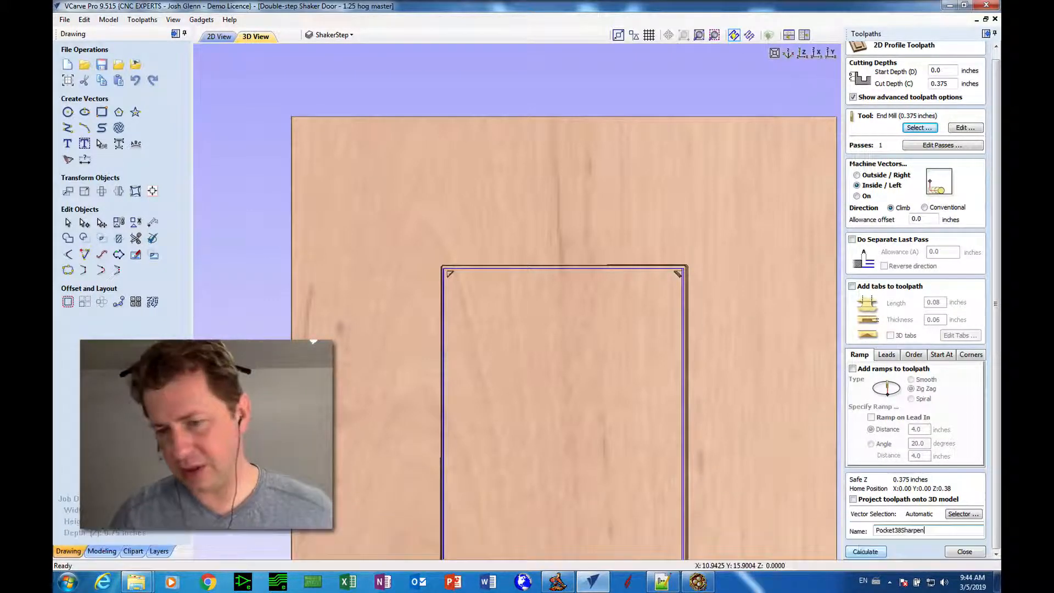
click(866, 551)
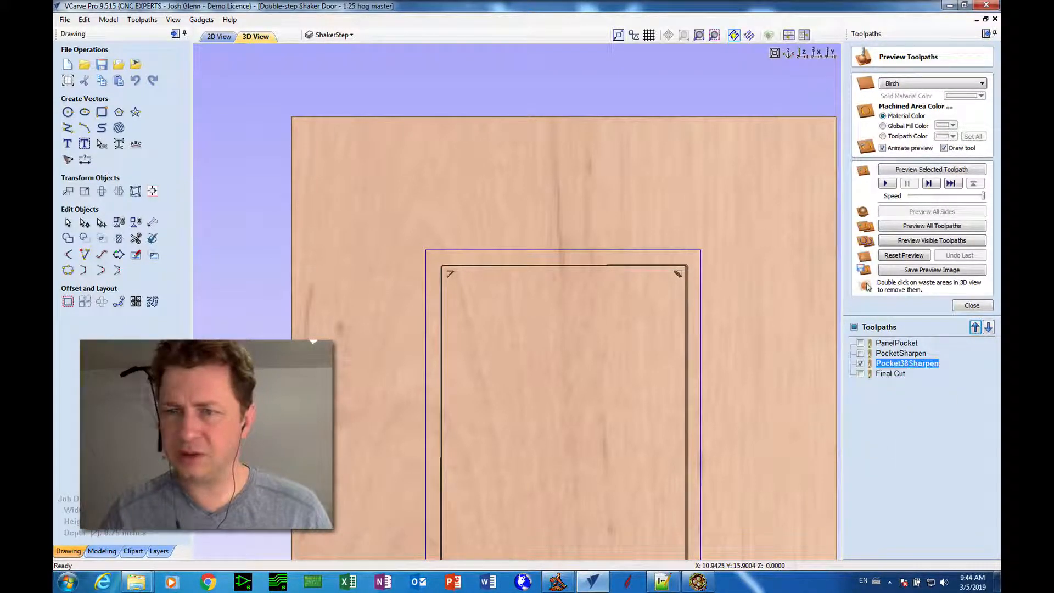
Check the Pocket38Sharpen toolpath's vector selection filters and examine its path against the machined pocket edges.
drag(601, 291, 630, 278)
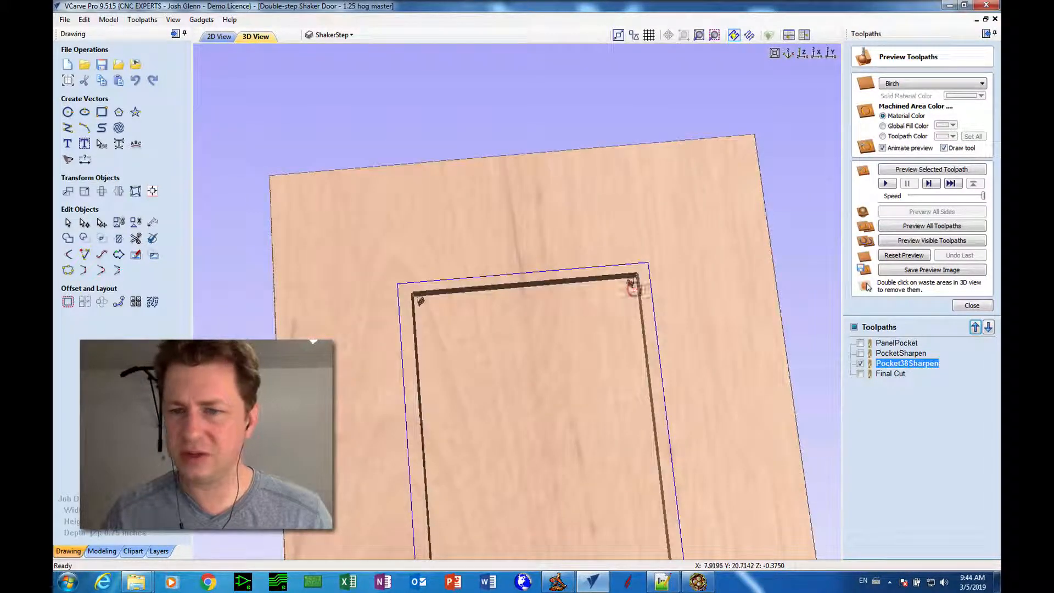
double_click(906, 363)
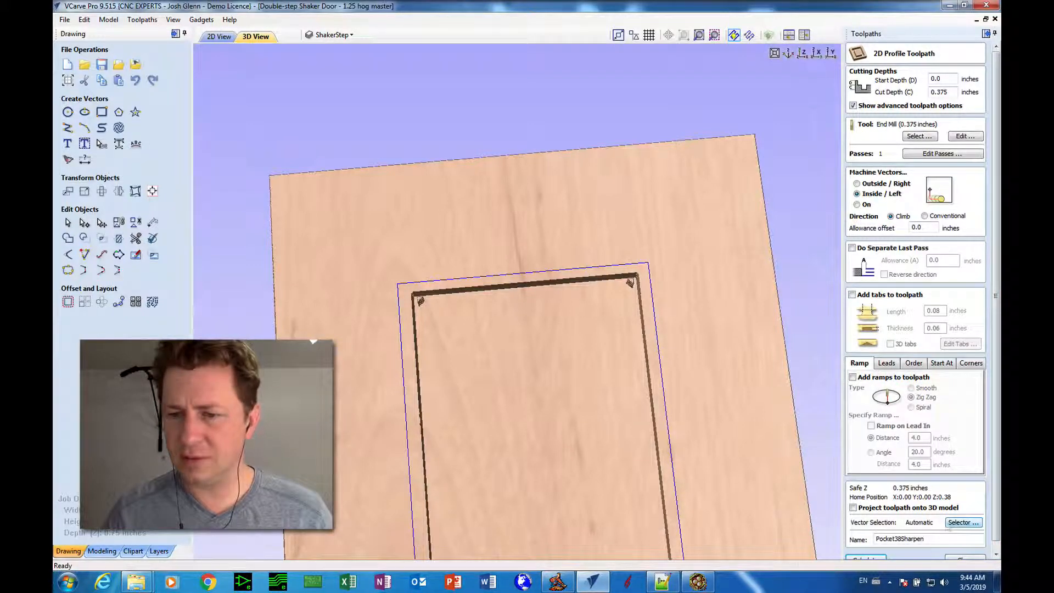
click(962, 522)
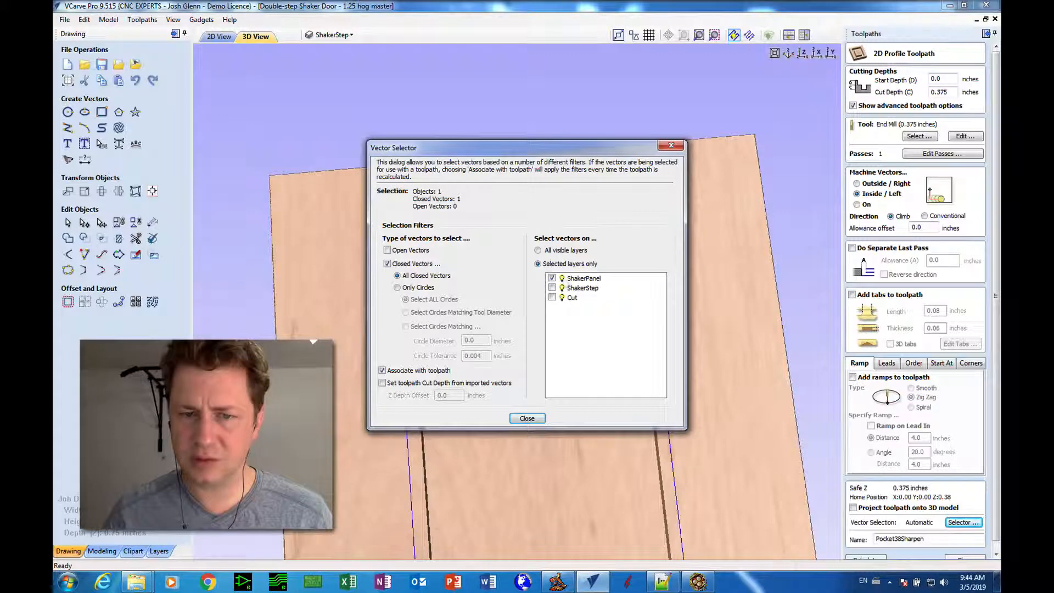
click(524, 418)
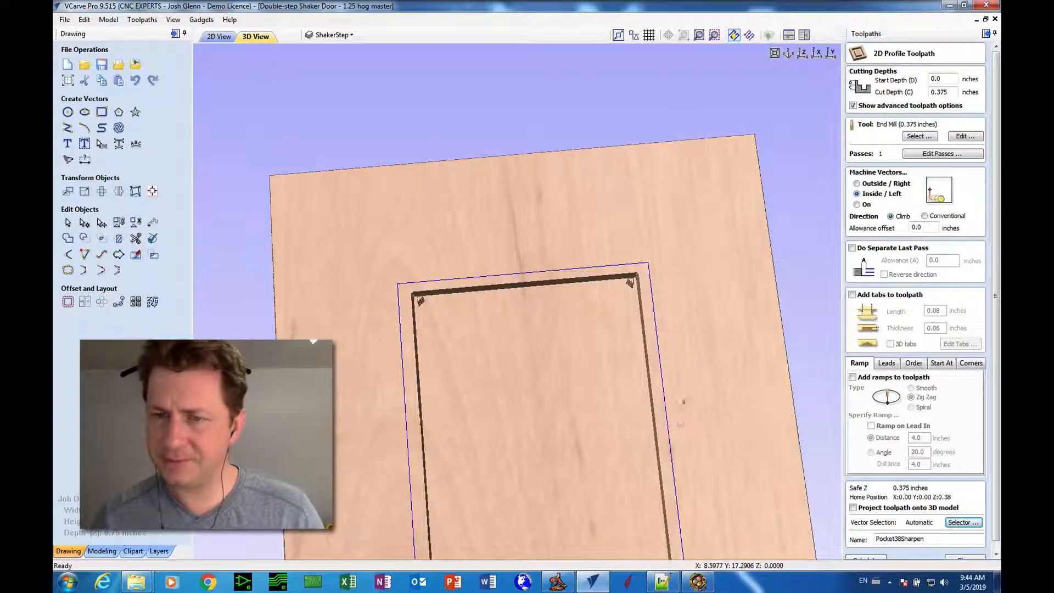
drag(686, 400, 615, 176)
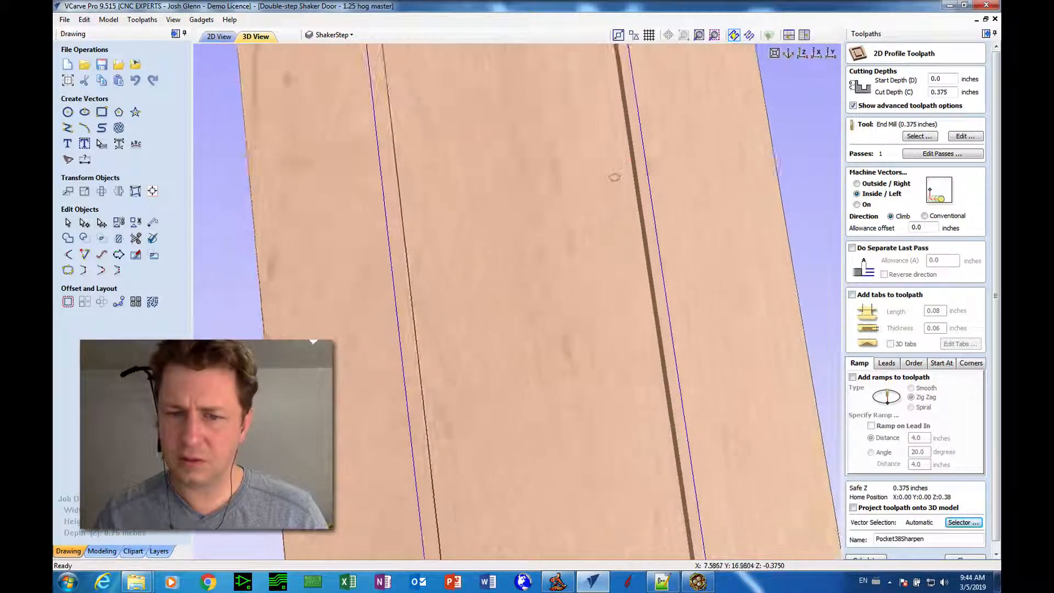
drag(492, 400, 496, 401)
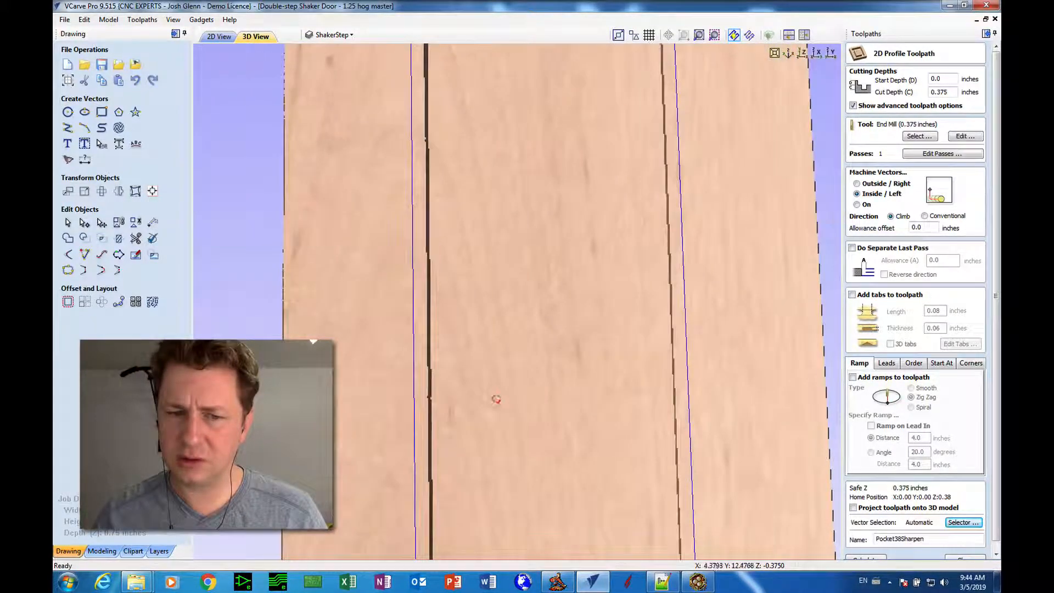
Recalculate the Pocket38Sharpen toolpath and preview all toolpaths on a freshly reset material block.
scroll(497, 400, up, 5)
scroll(561, 412, down, 6)
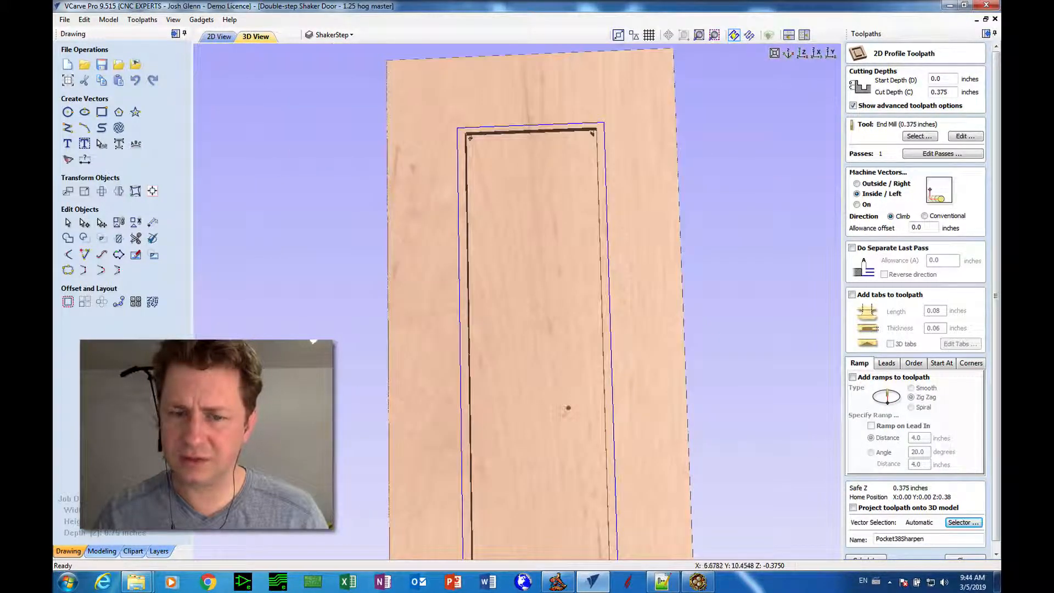
middle_drag(567, 408, 553, 324)
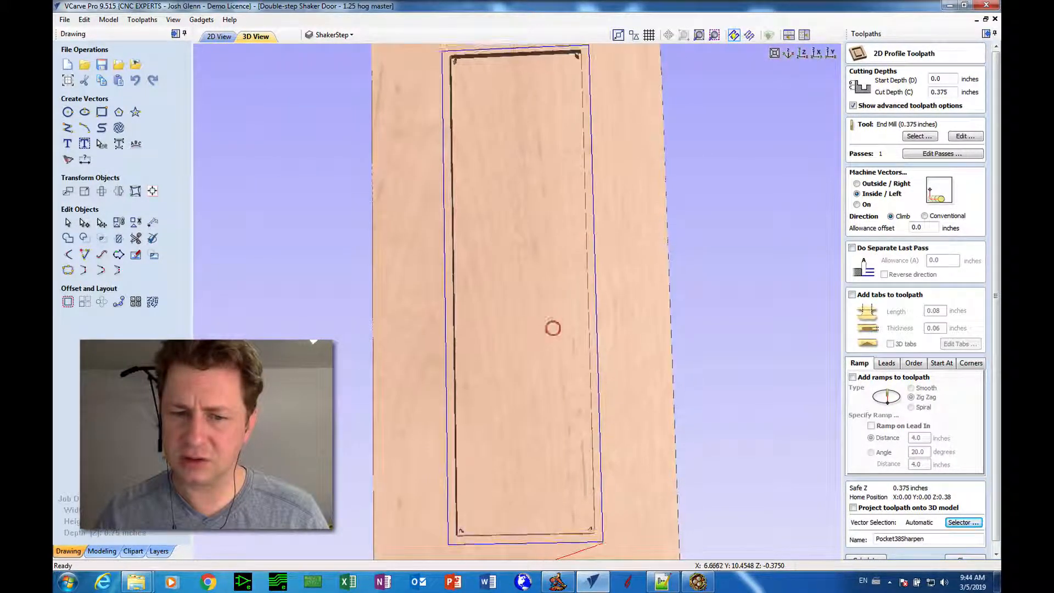
click(868, 558)
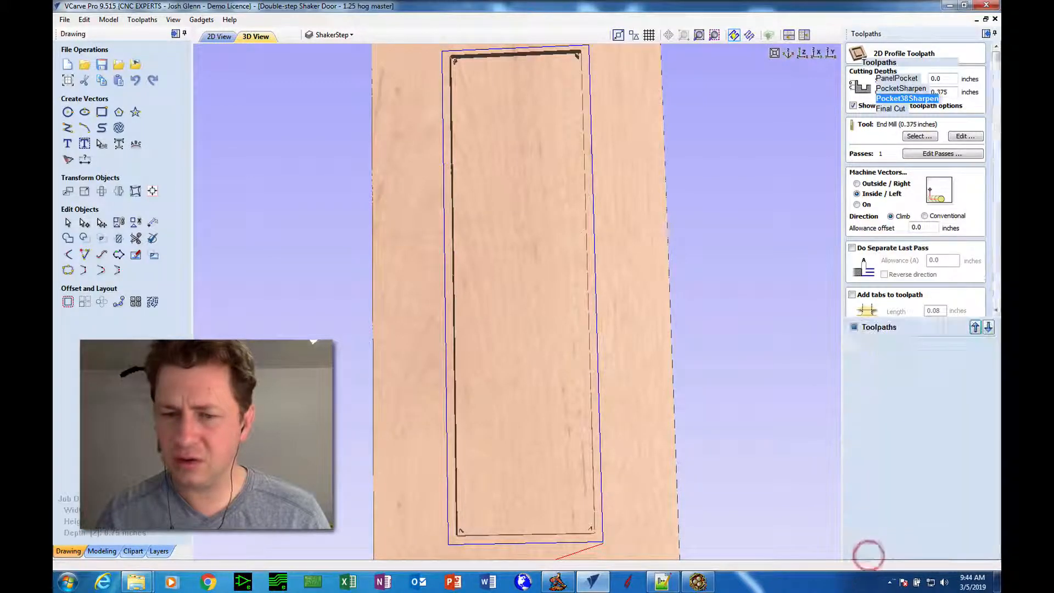
click(904, 255)
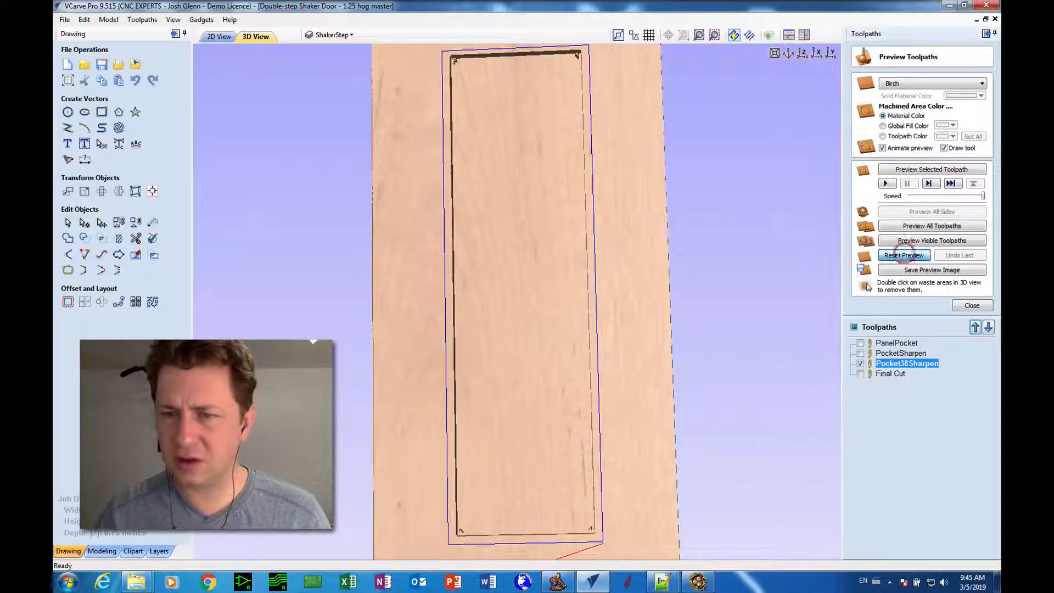
click(932, 226)
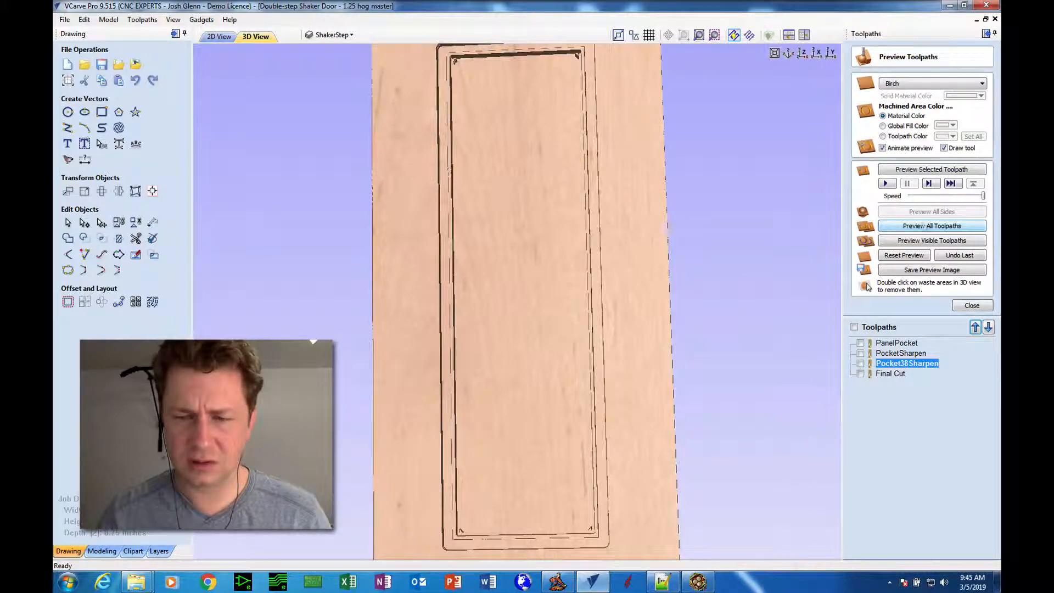
click(972, 305)
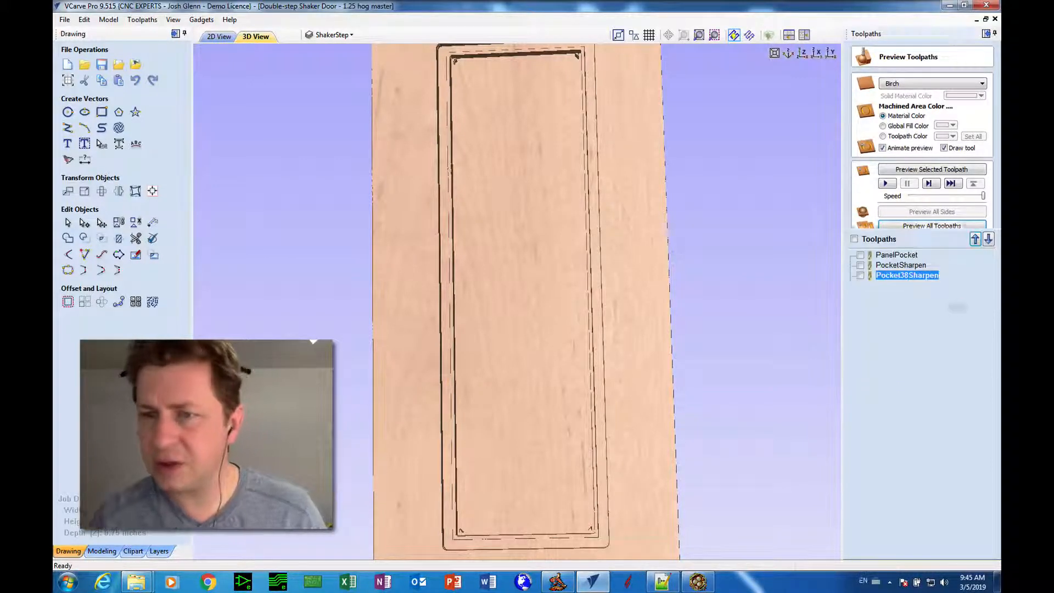
Try machining Pocket38Sharpen outside its vector with advanced toolpath options hidden, recalculating it and resetting the preview.
click(219, 37)
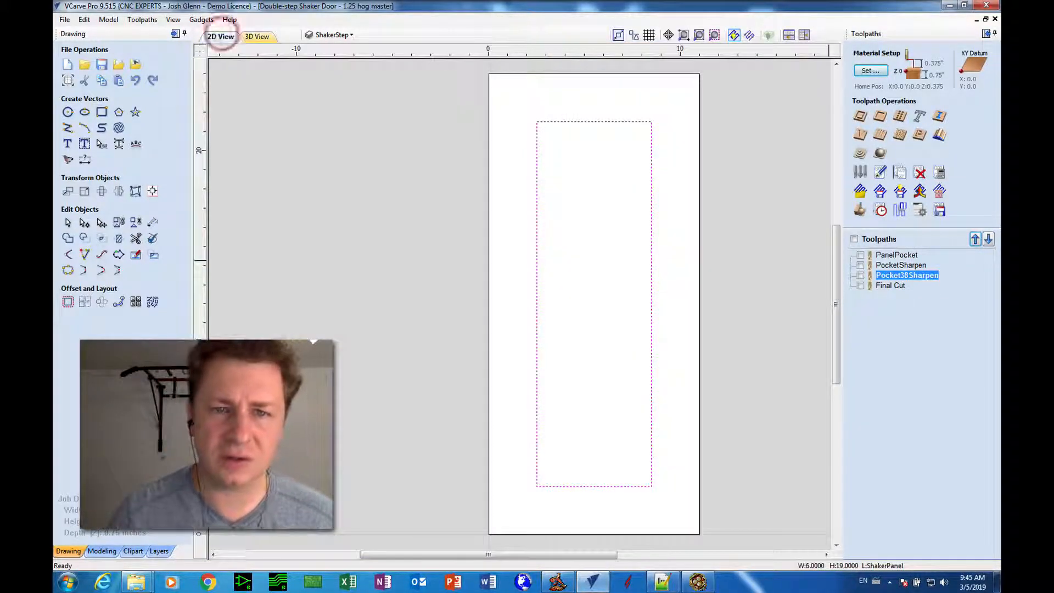
click(464, 261)
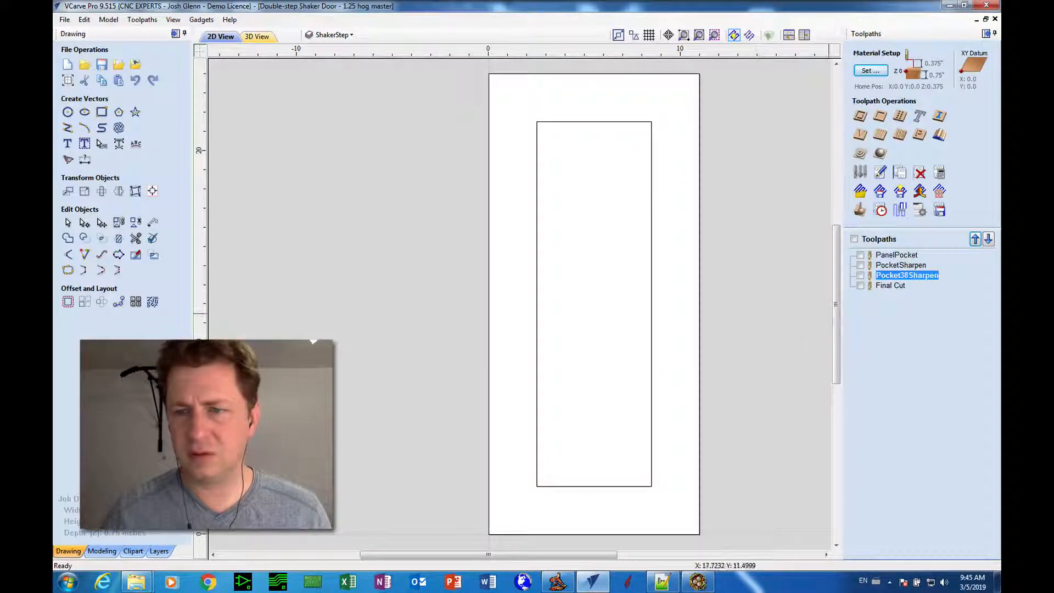
double_click(894, 276)
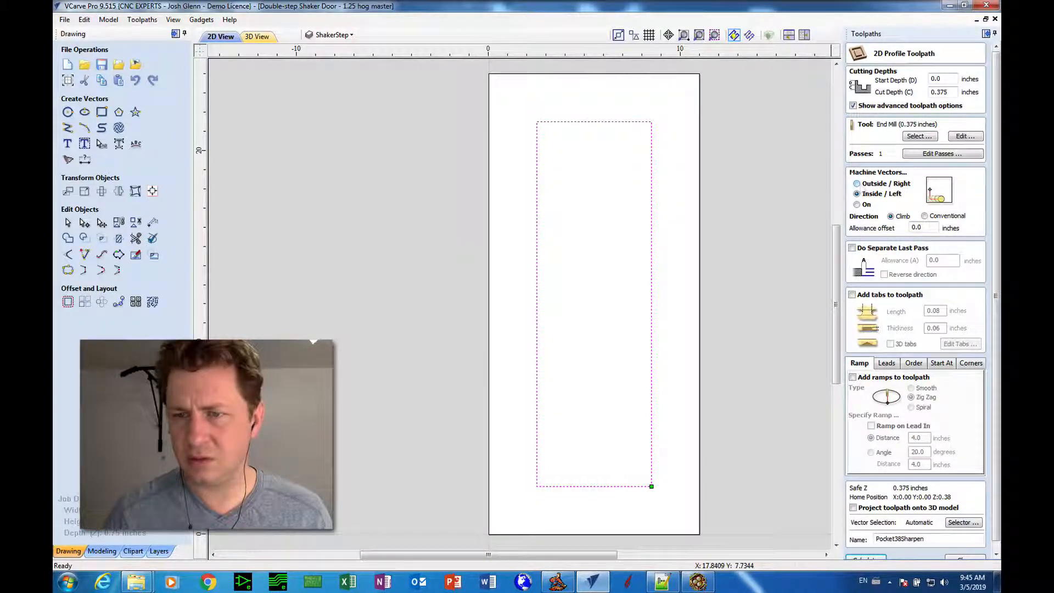
click(867, 186)
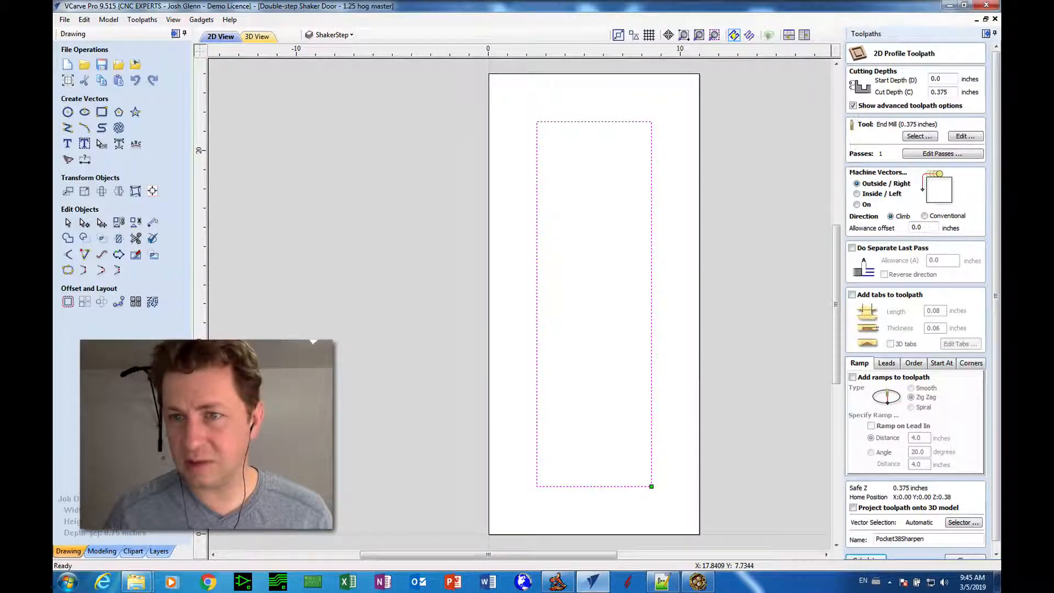
click(853, 106)
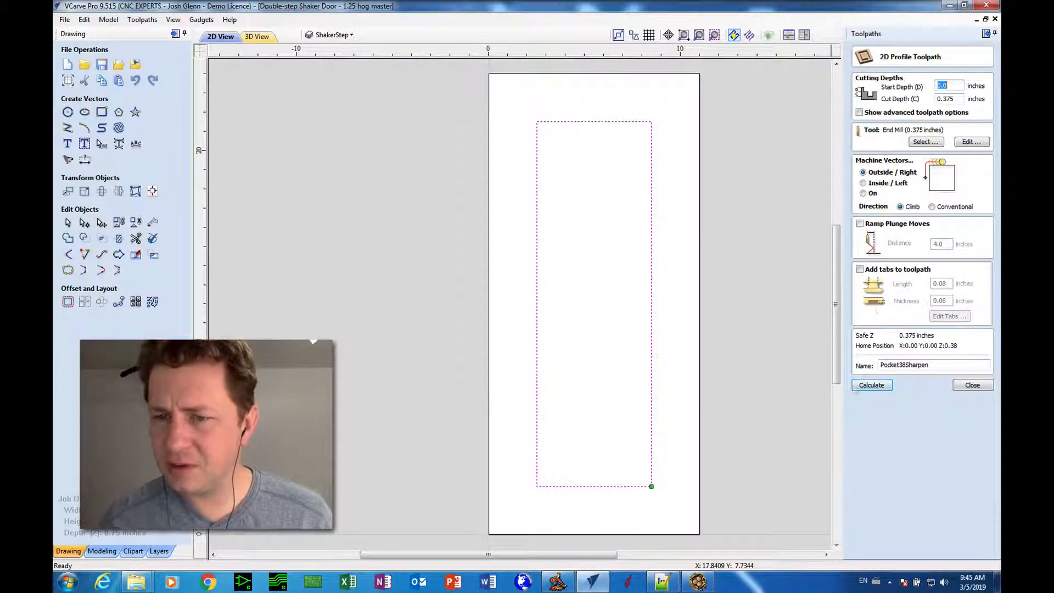
click(860, 385)
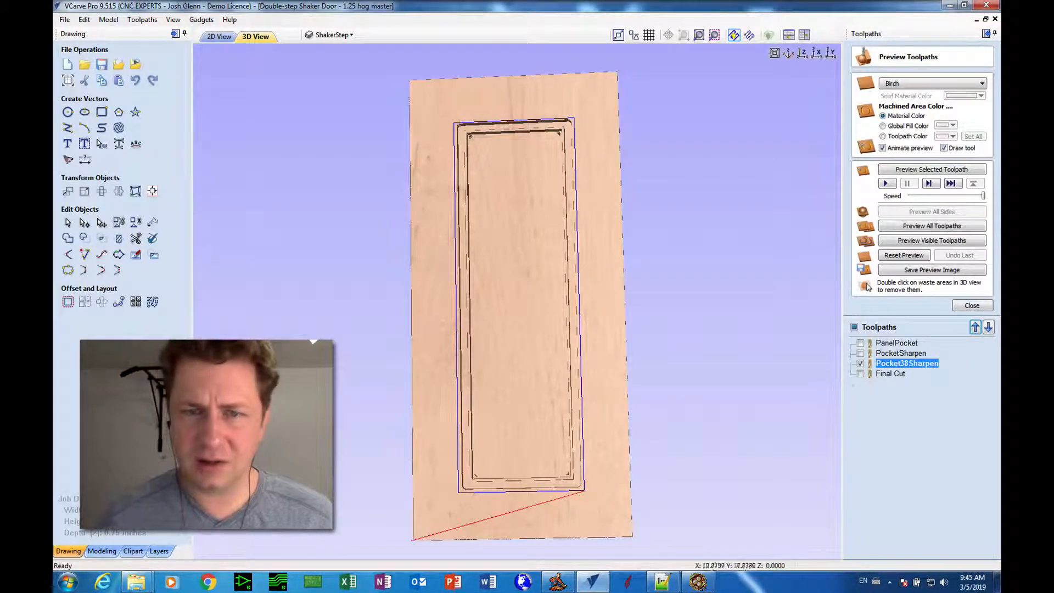
click(904, 256)
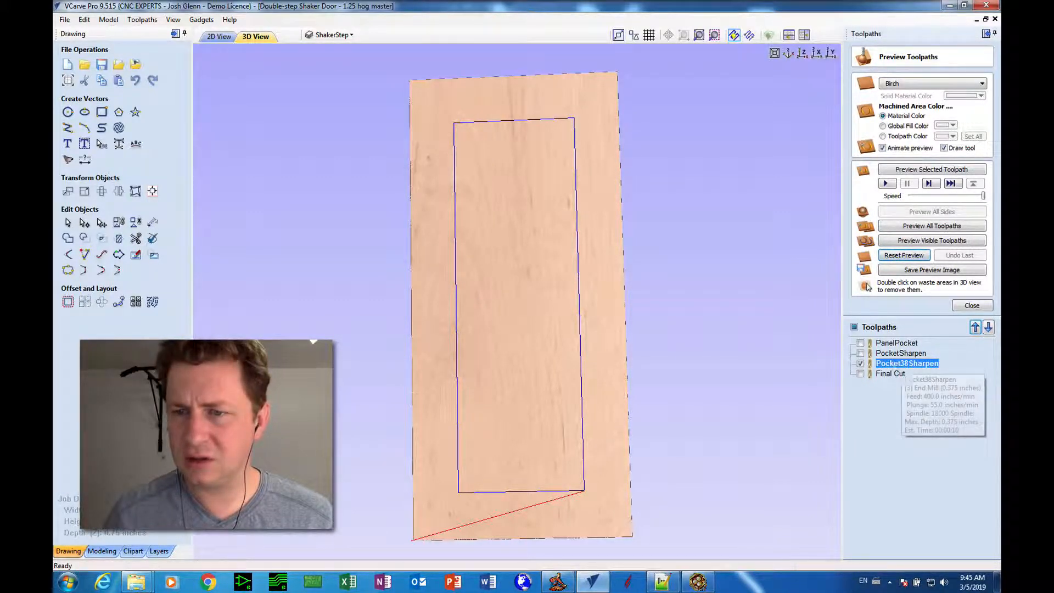
Set the Pocket38Sharpen toolpath to machine Inside / Left of its vector and recalculate it.
double_click(908, 364)
click(863, 183)
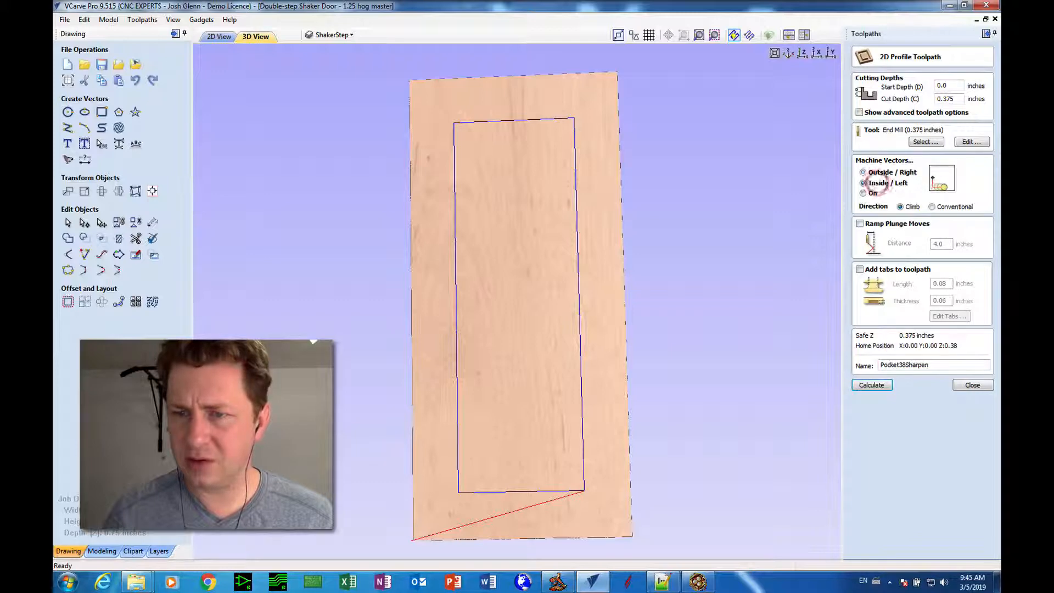
click(872, 385)
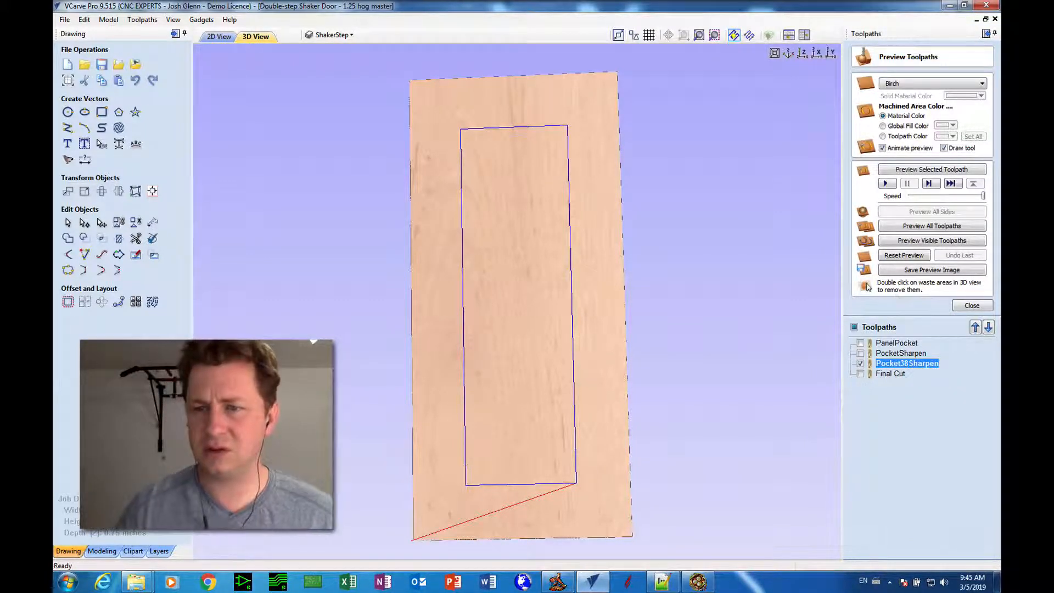
Show the PanelPocket and PocketSharpen paths and recalculate the PanelPocket toolpath with its 1.25-inch end mill.
click(963, 305)
click(860, 255)
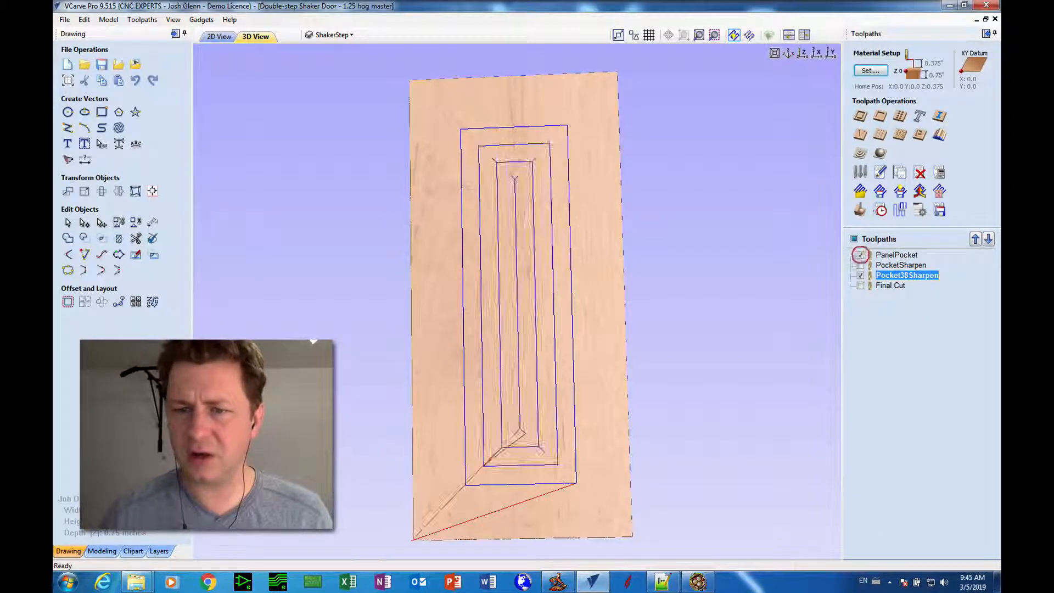
click(861, 265)
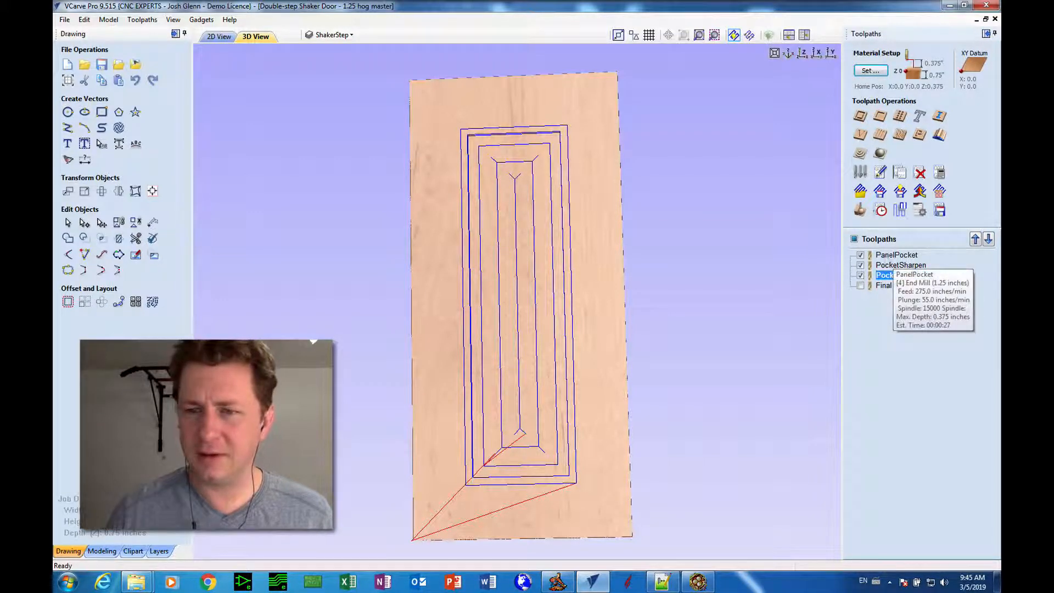
double_click(897, 255)
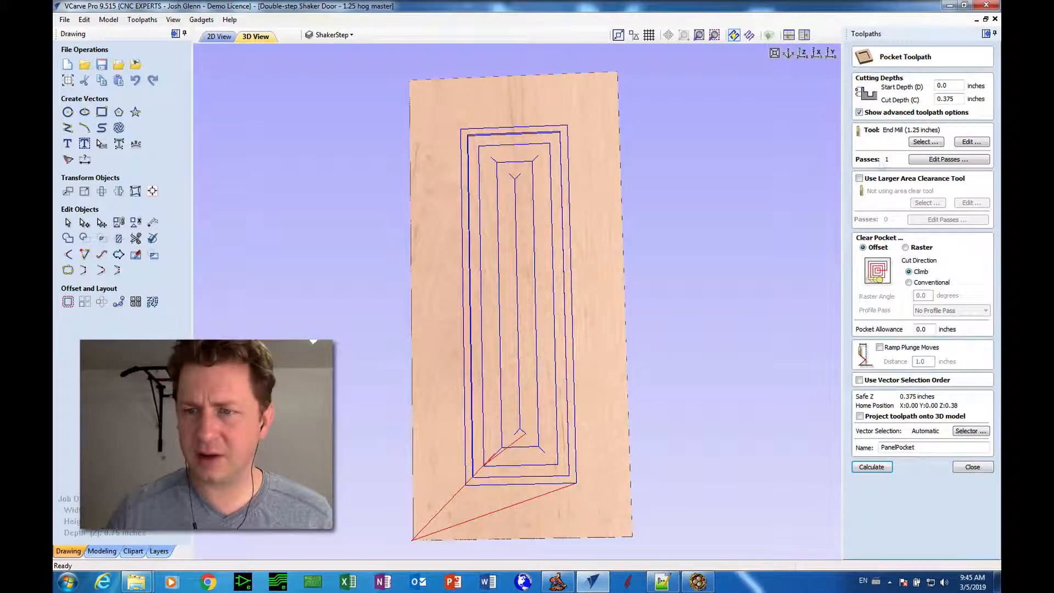
click(872, 467)
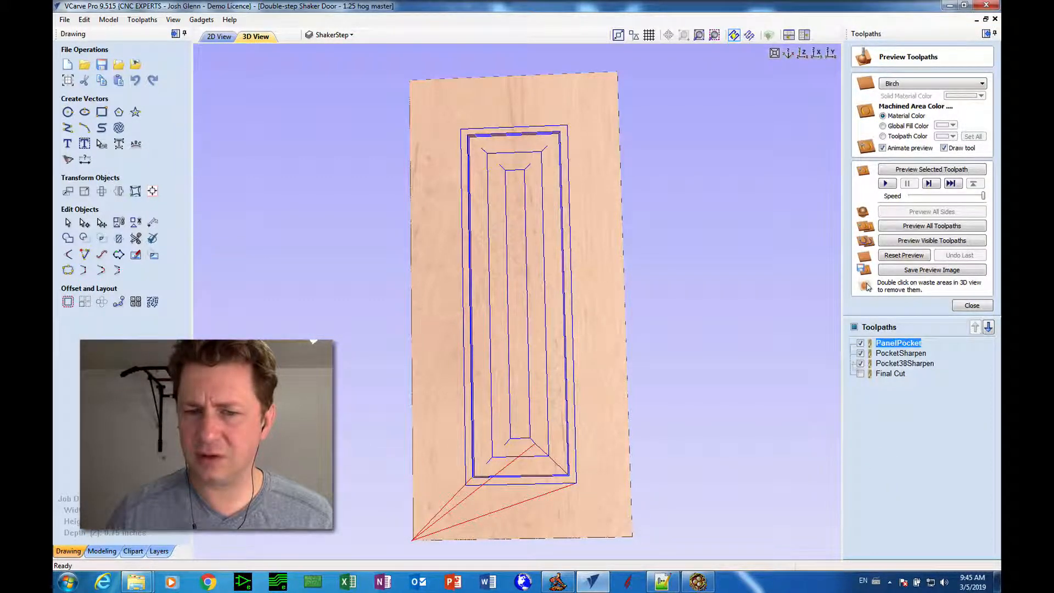
Toggle the display of Pocket38Sharpen to tell its path apart from the other pocket paths.
click(861, 363)
click(861, 363)
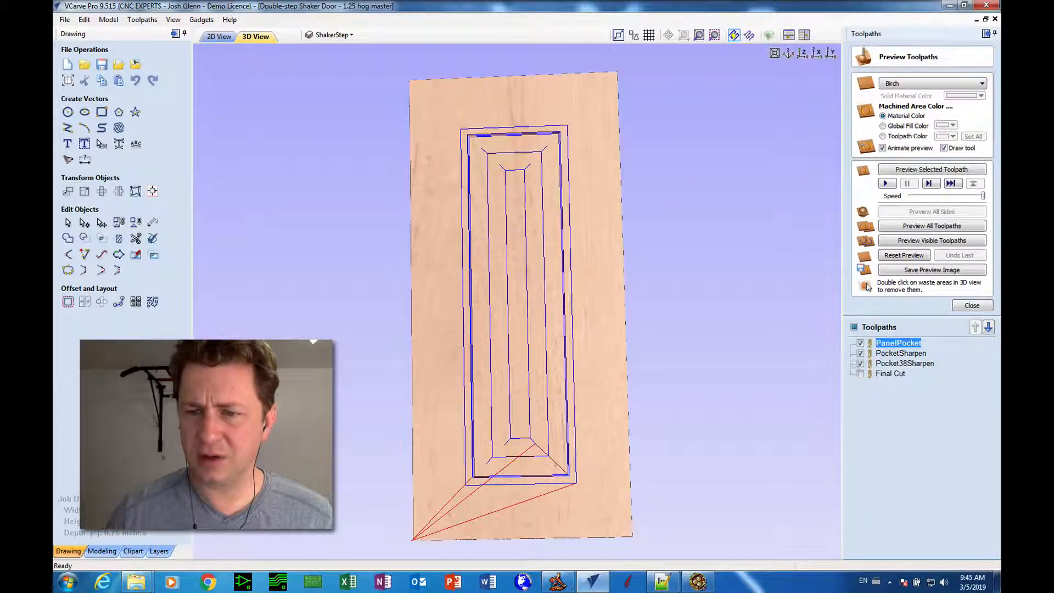
click(860, 363)
click(860, 363)
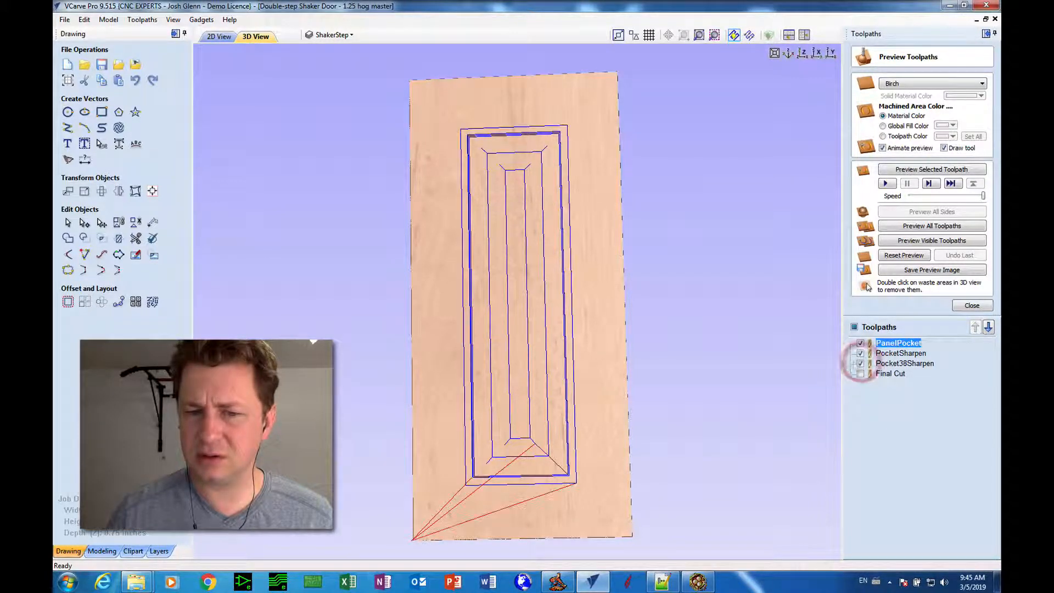
Switch Pocket38Sharpen to manual vector selection by disabling its closed-vectors filter, select the inner panel rectangle and recalculate.
double_click(882, 364)
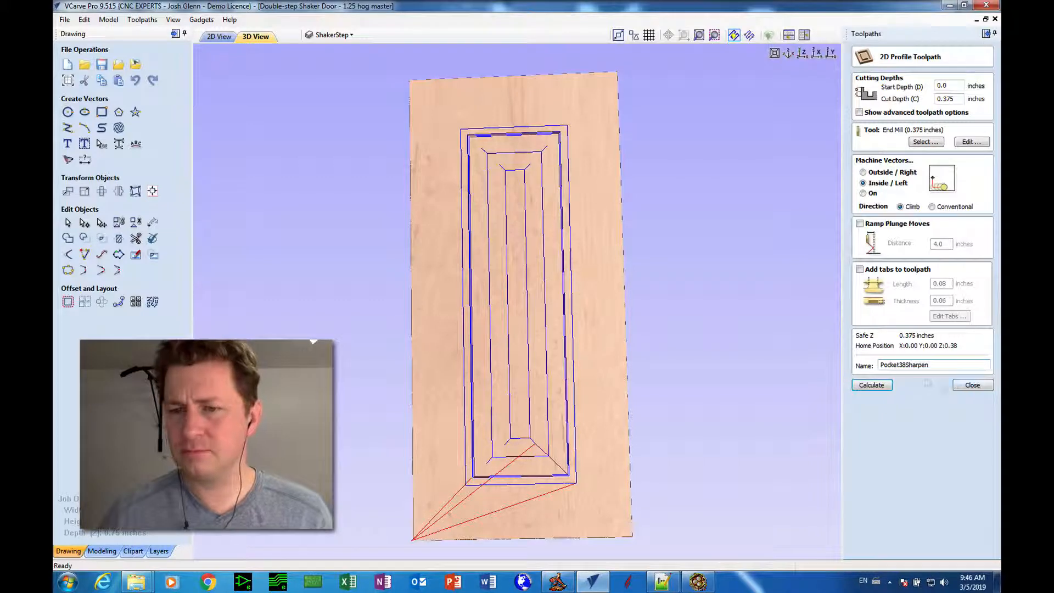
click(873, 114)
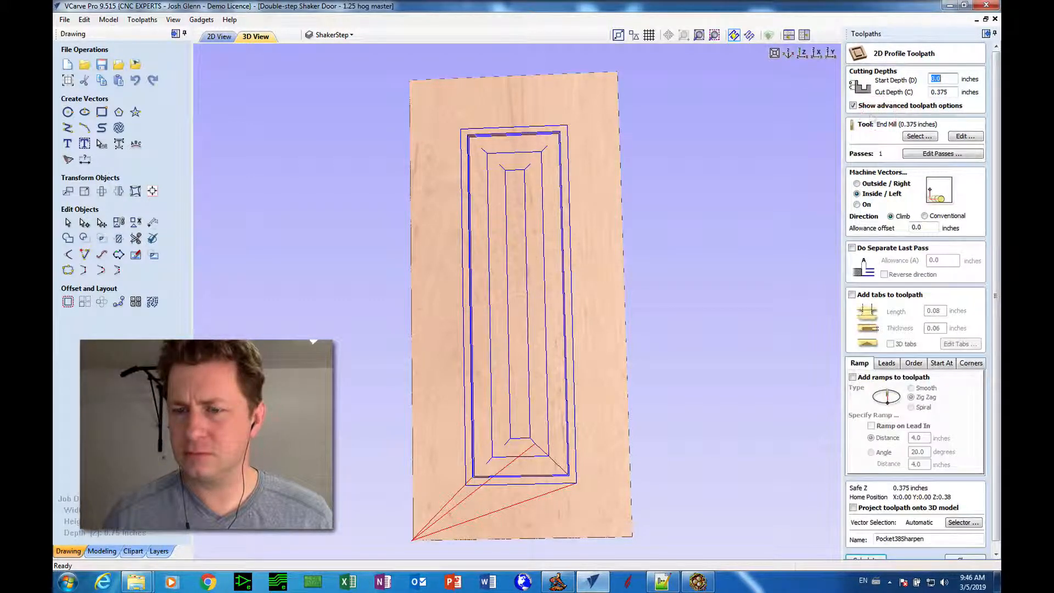
click(963, 522)
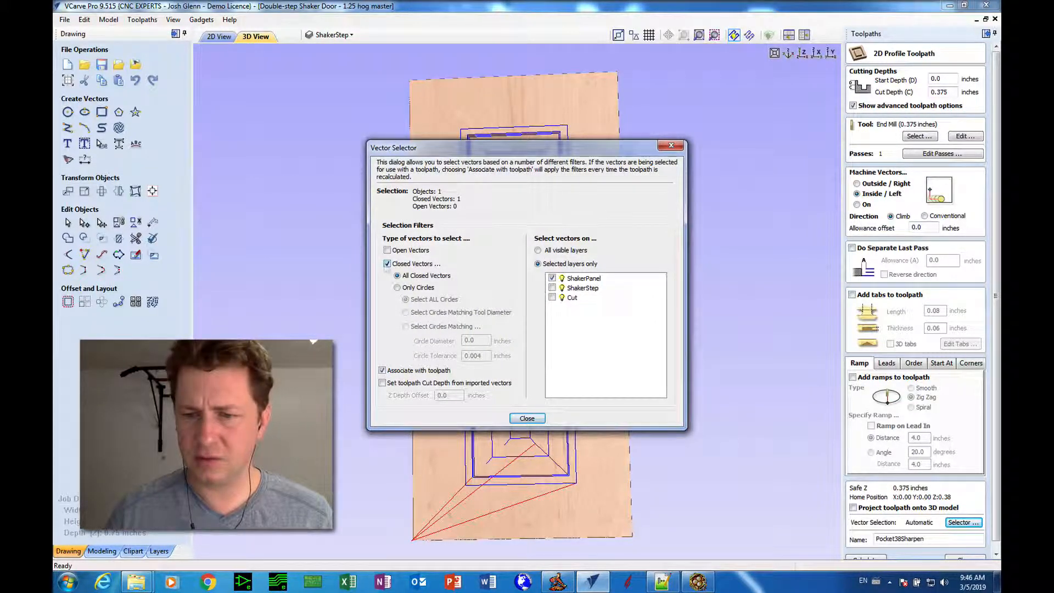
click(388, 264)
click(526, 417)
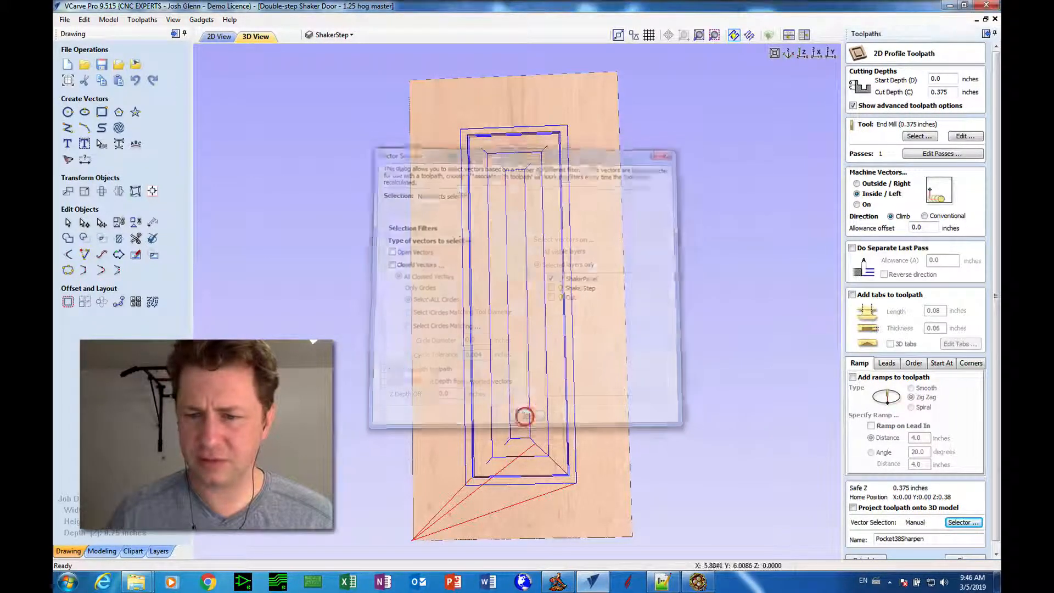
click(219, 36)
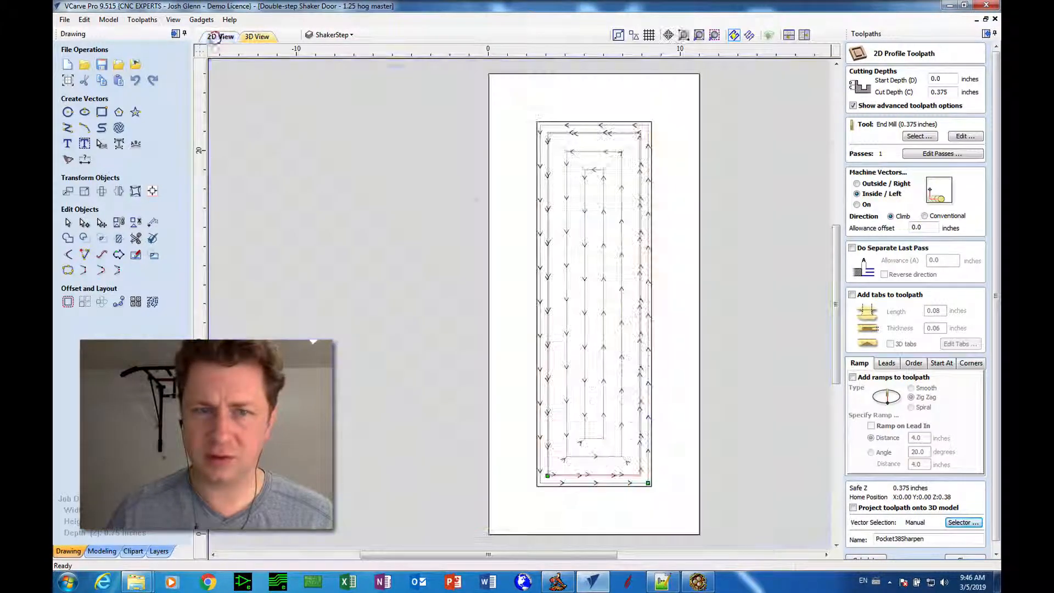
click(538, 134)
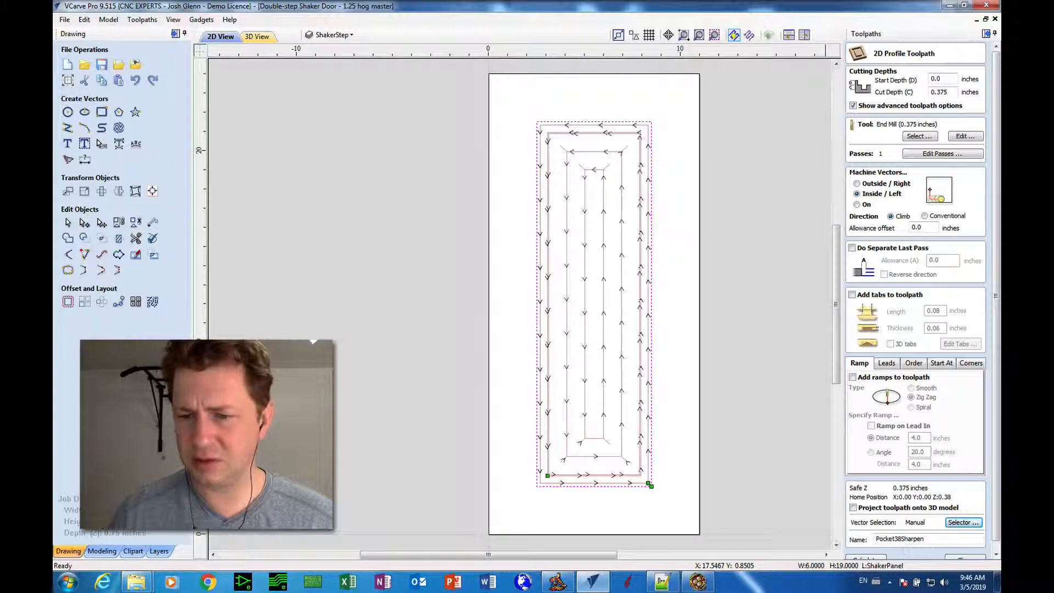
click(861, 557)
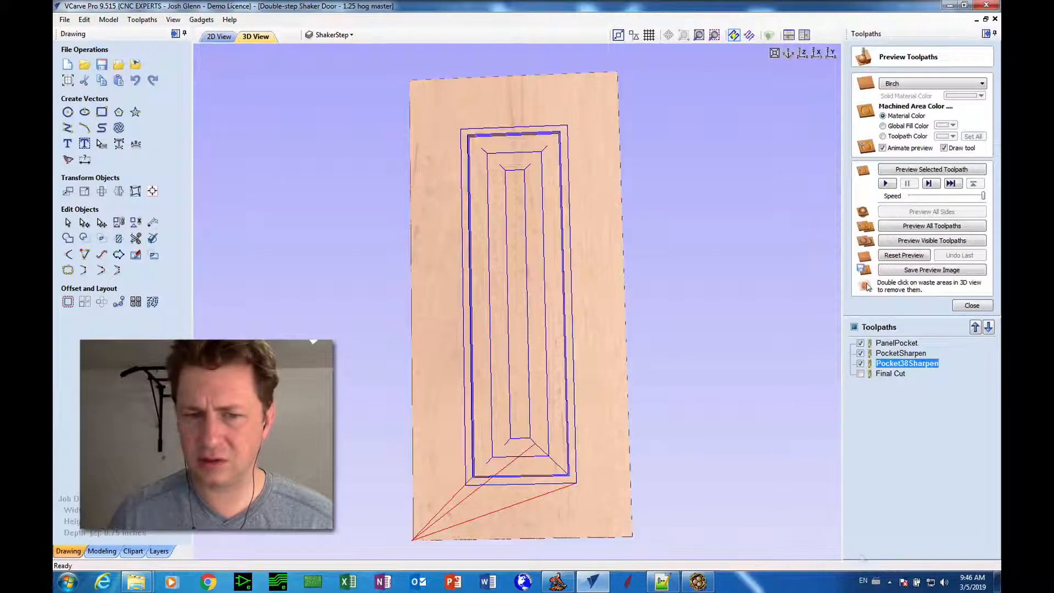
Reset the preview and compare the Pocket38Sharpen path alone and alongside PocketSharpen and PanelPocket in 3D and 2D.
click(903, 256)
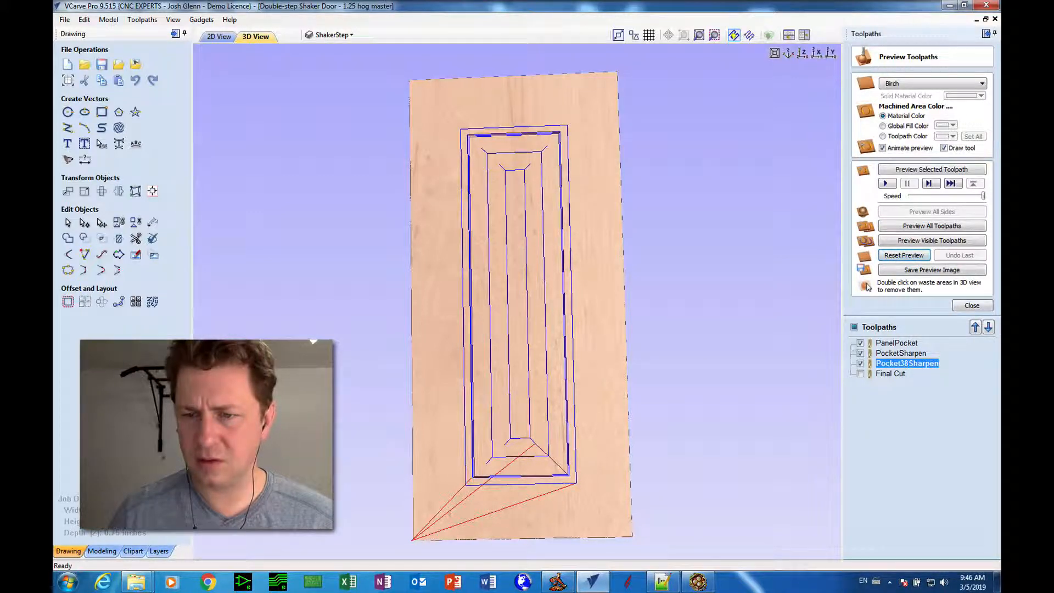
click(860, 343)
click(860, 353)
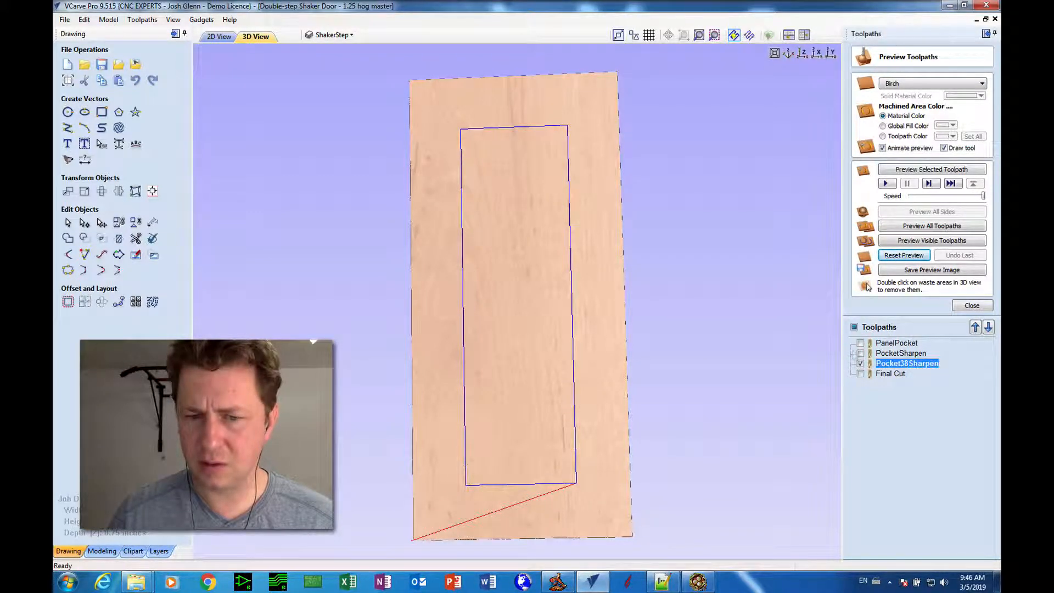
click(861, 363)
click(860, 363)
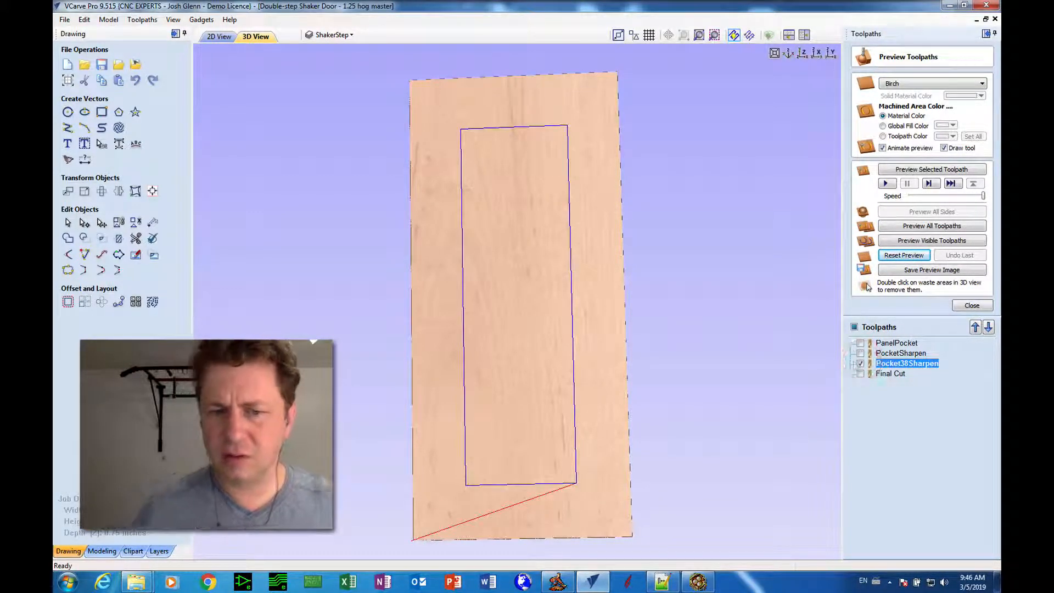
click(861, 353)
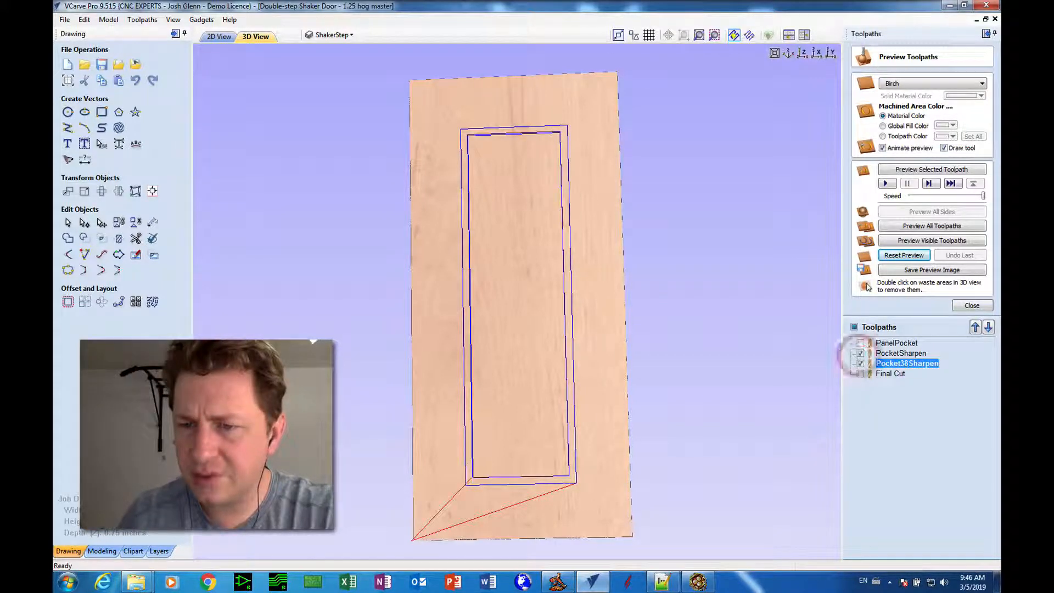
click(860, 343)
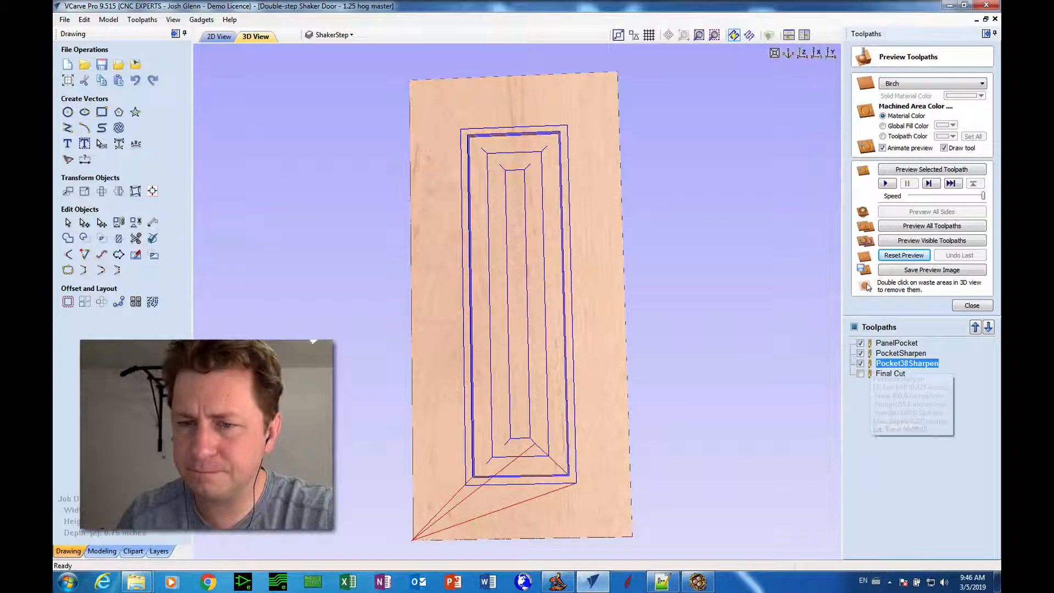
click(221, 36)
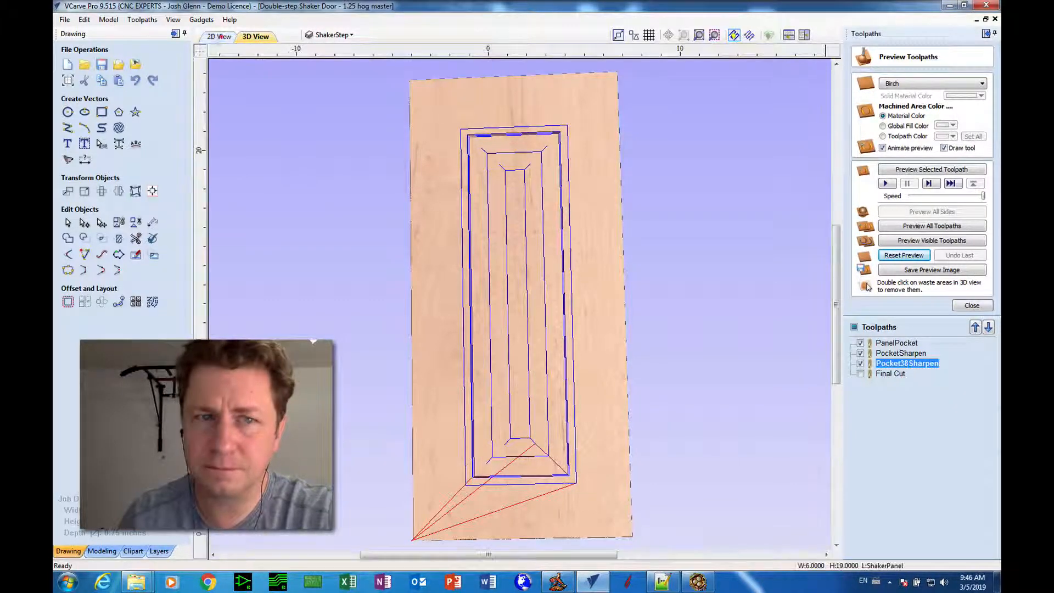
click(446, 180)
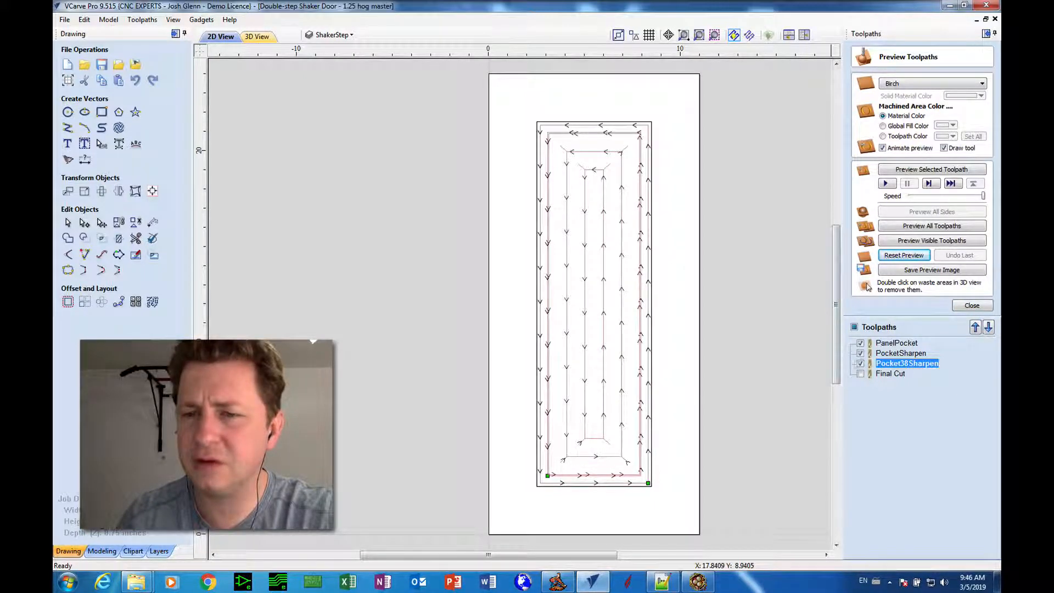
Compare the PanelPocket path alone with the PocketSharpen path alone in the 2D view.
click(860, 363)
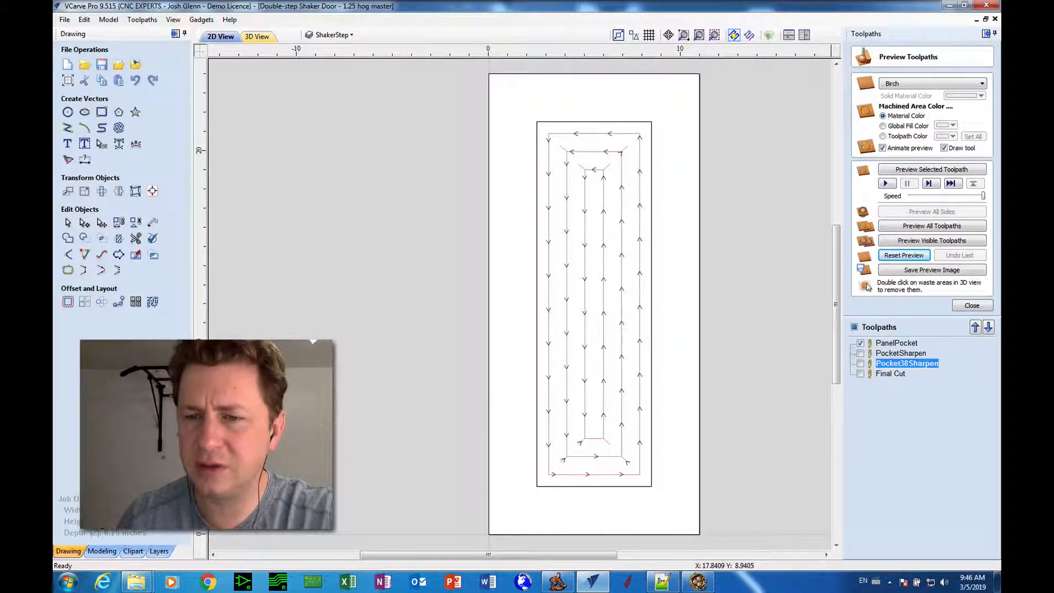
click(861, 342)
click(861, 353)
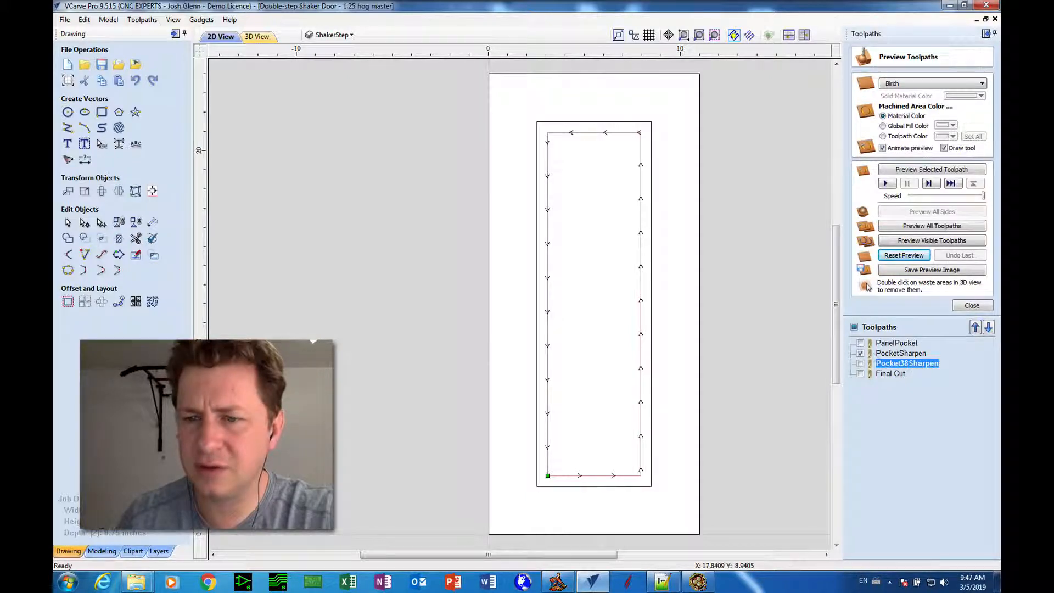
Reapply the ShakerPanel layer filter in PocketSharpen's vector selection and recalculate that toolpath with its 0.125-inch end mill.
double_click(882, 353)
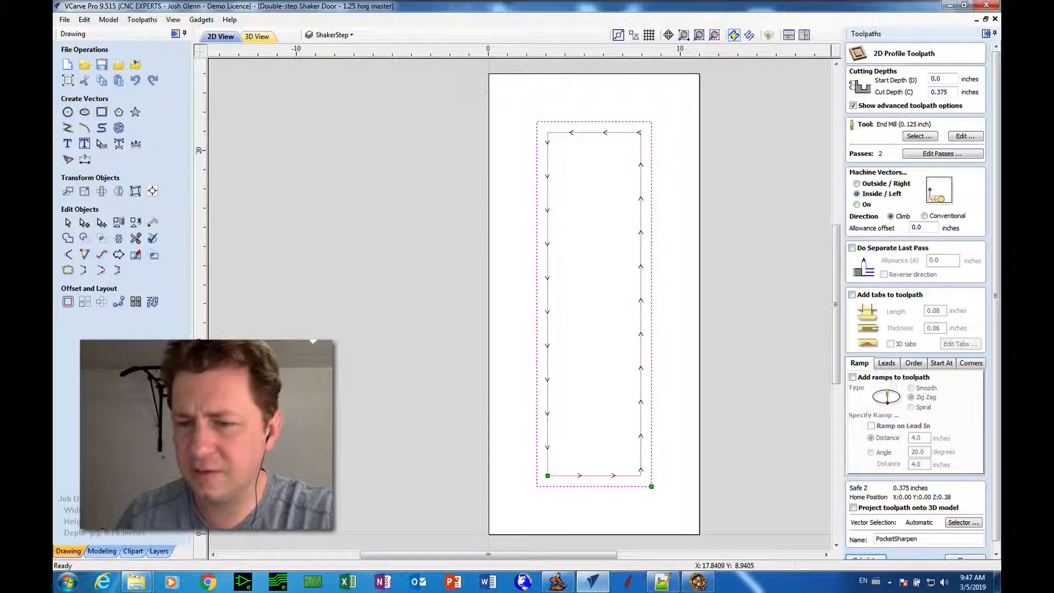
click(964, 522)
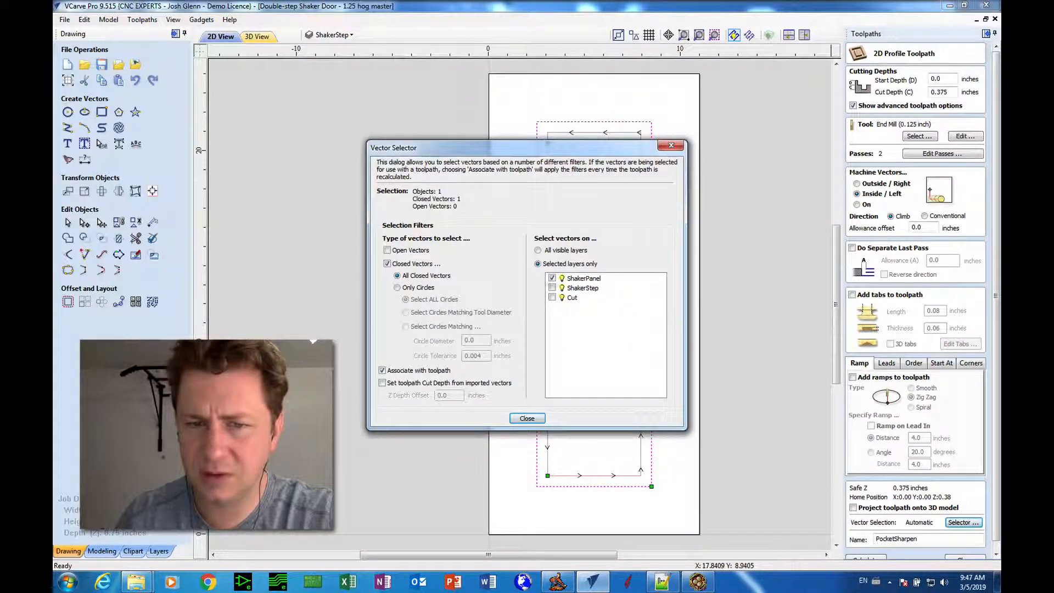
click(552, 278)
click(552, 278)
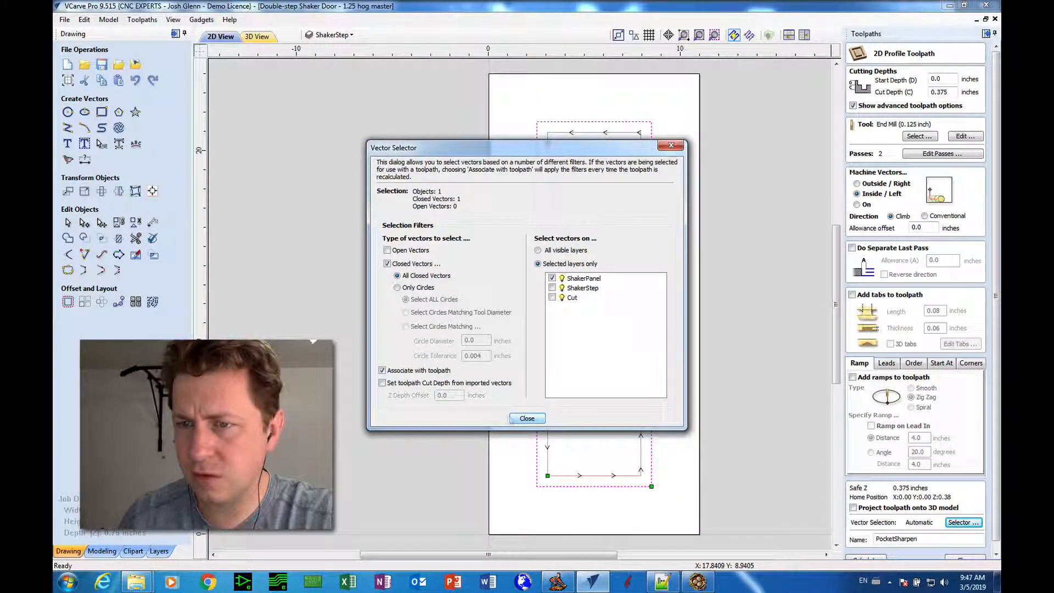
click(527, 419)
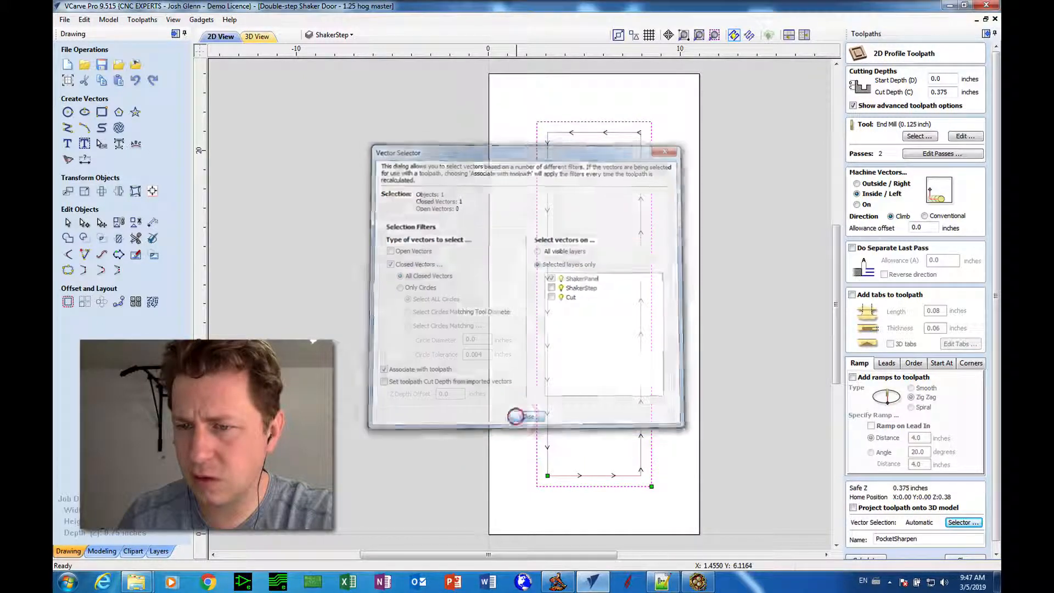
click(868, 558)
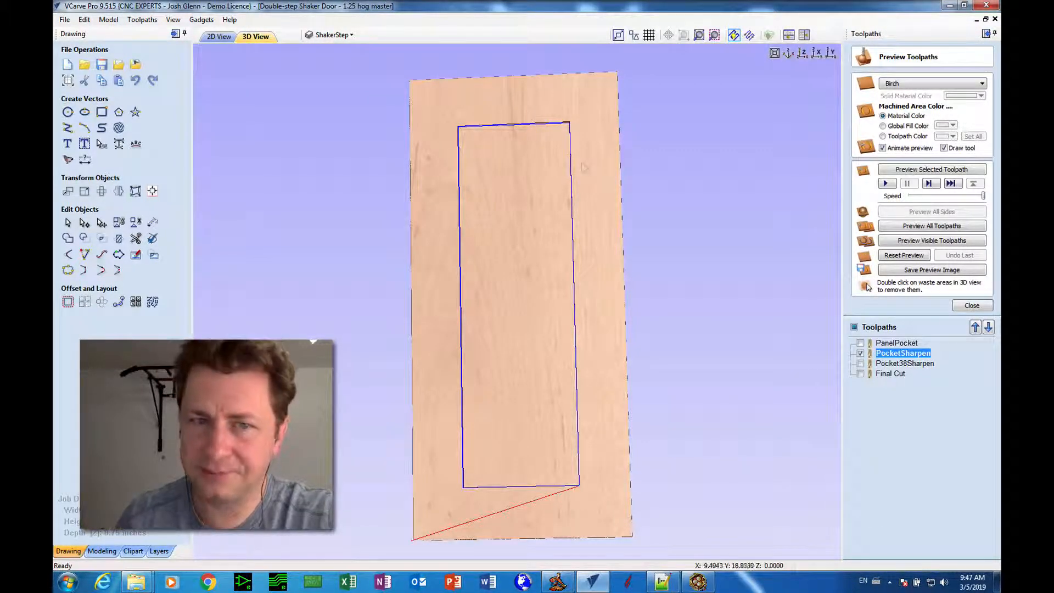
Check the Pocket38Sharpen path in 2D, adding PocketSharpen, PanelPocket and Final Cut to compare all four paths.
click(214, 36)
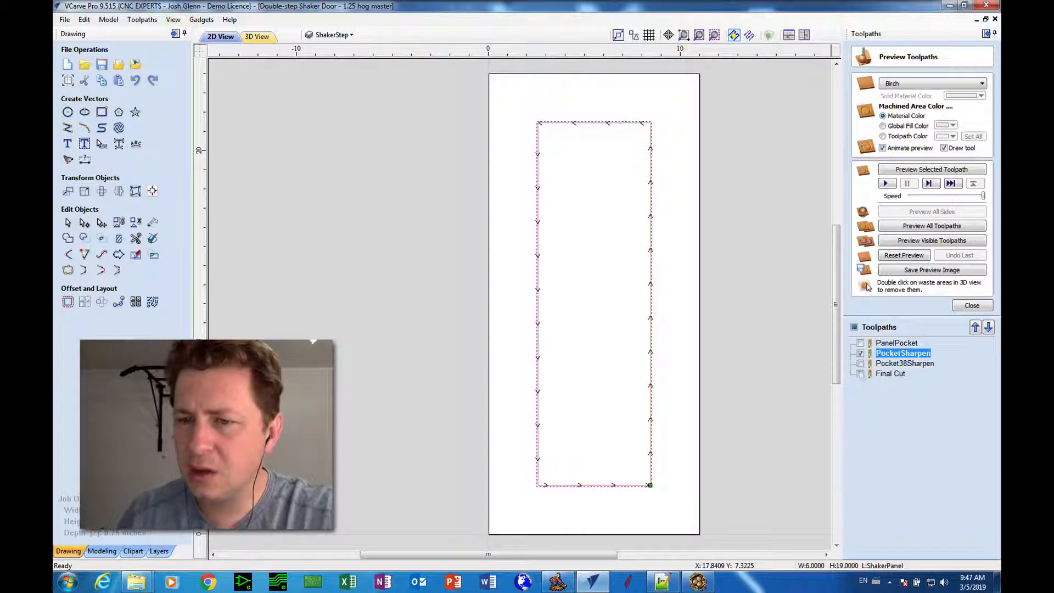
click(860, 353)
click(860, 363)
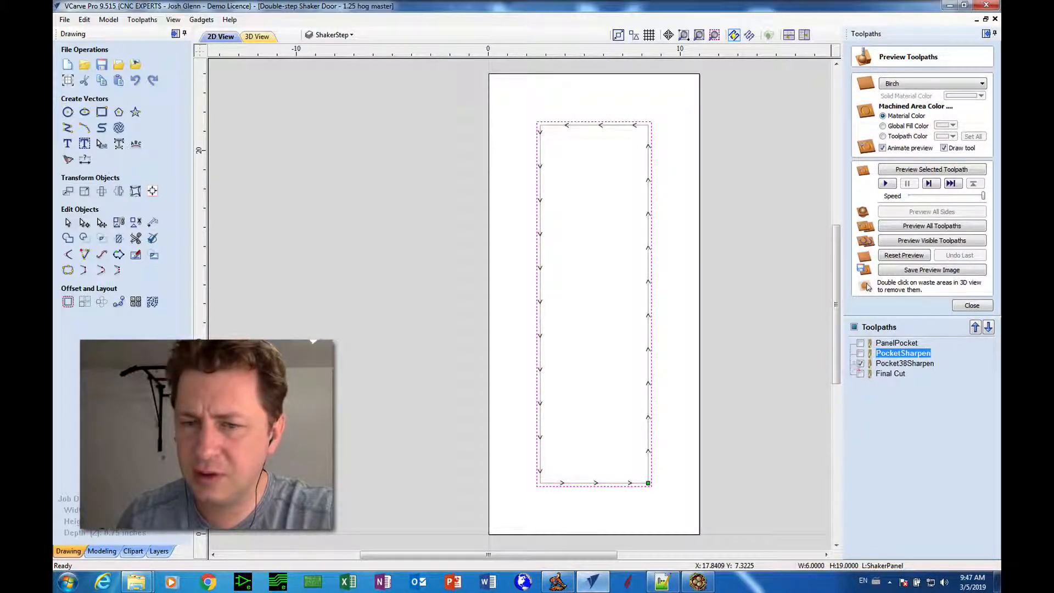
click(861, 353)
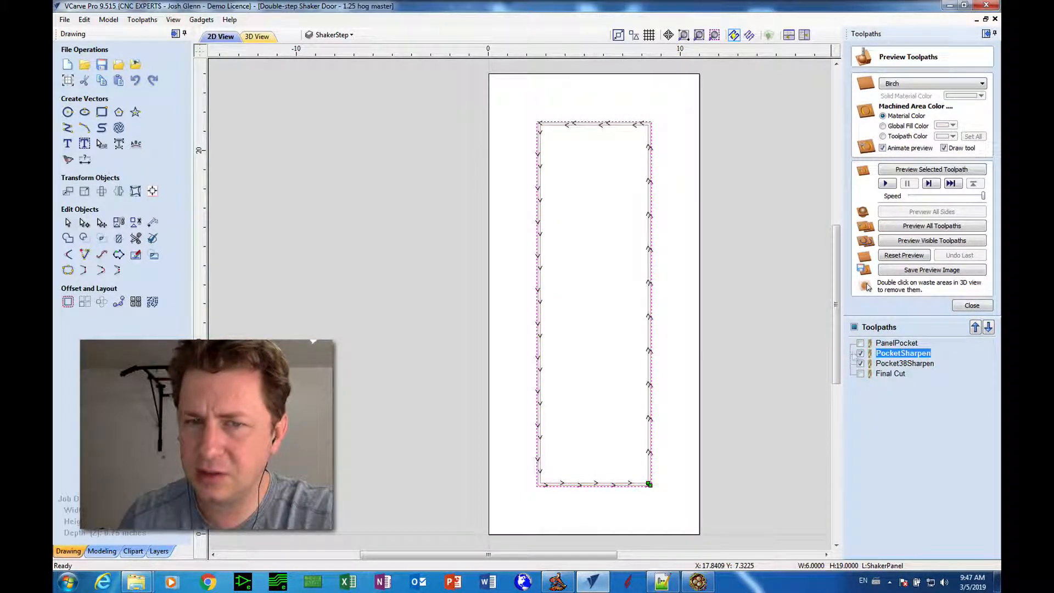
click(860, 343)
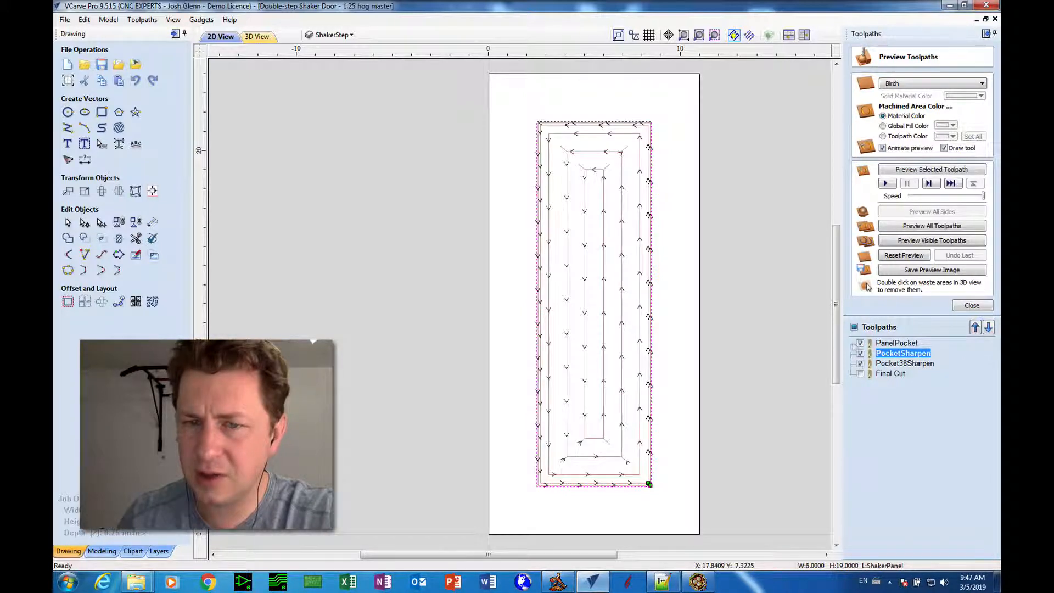
click(861, 374)
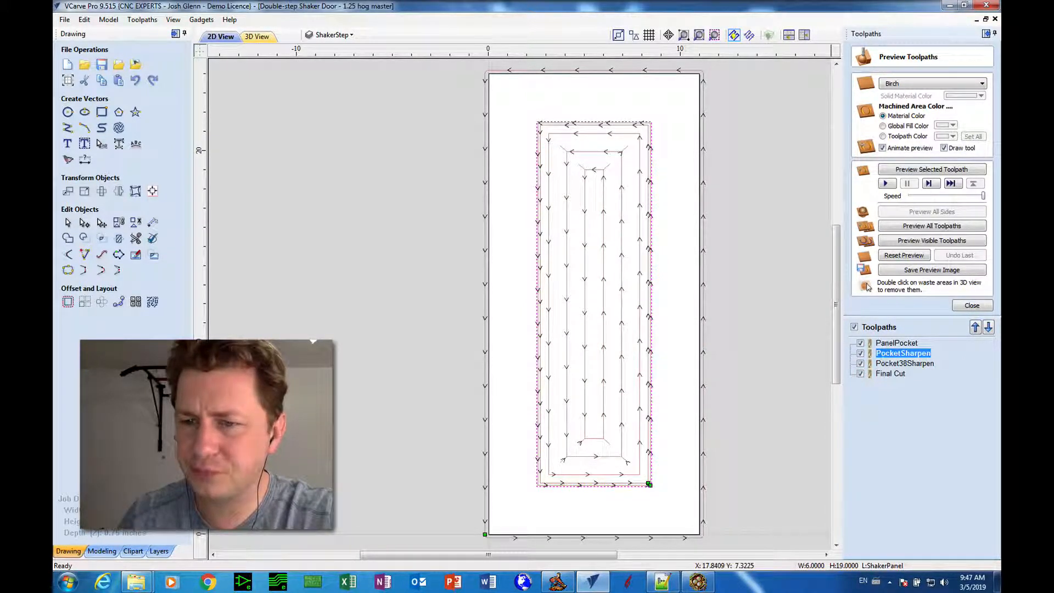
click(969, 306)
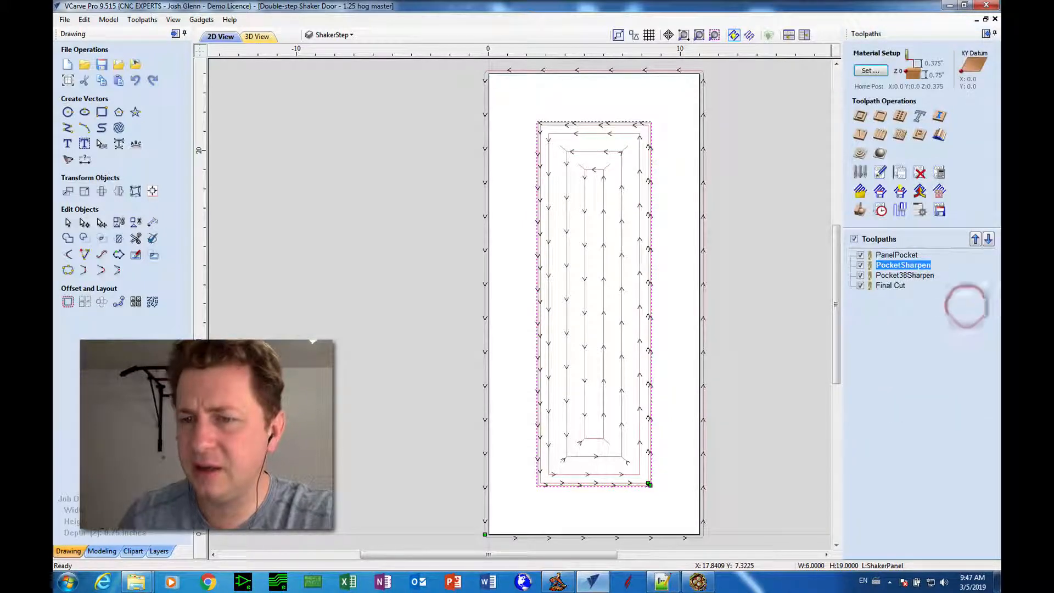
Review the settings of the PanelPocket, PocketSharpen and Pocket38Sharpen toolpaths one after another without changing them.
click(893, 254)
double_click(895, 254)
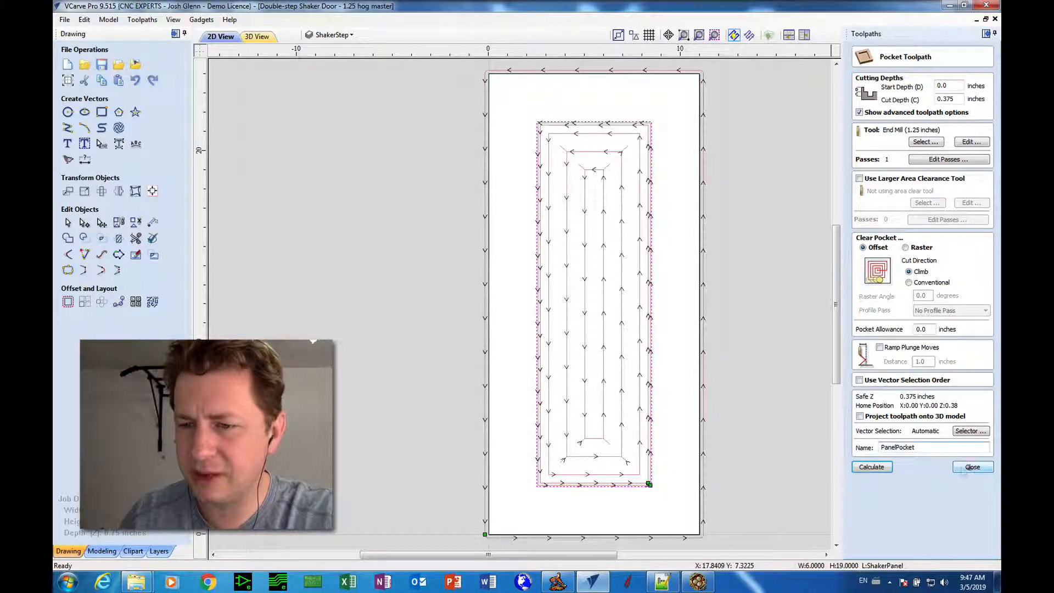
click(971, 468)
double_click(893, 257)
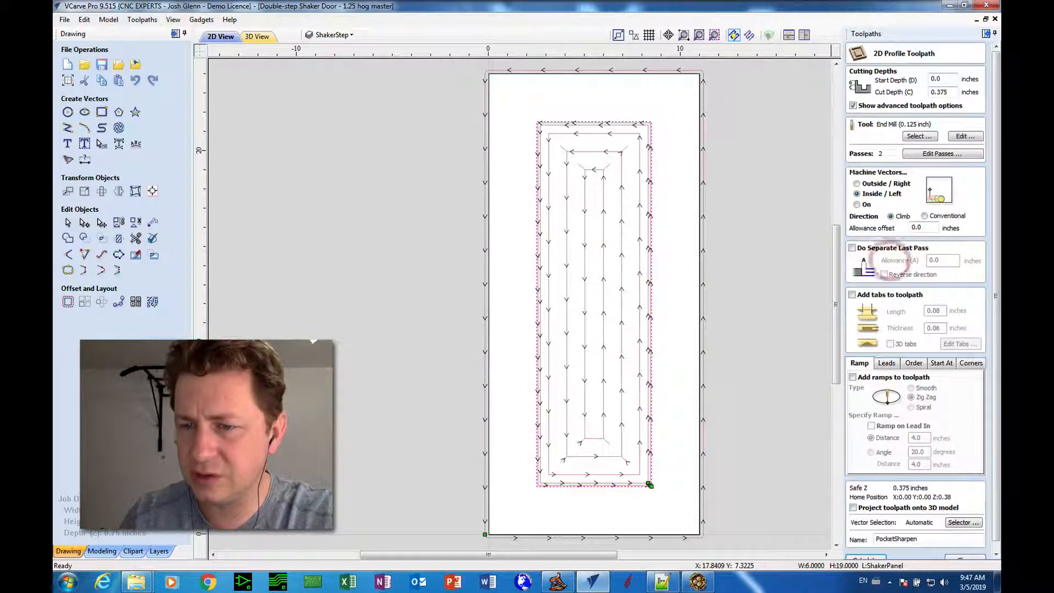
drag(996, 511, 997, 548)
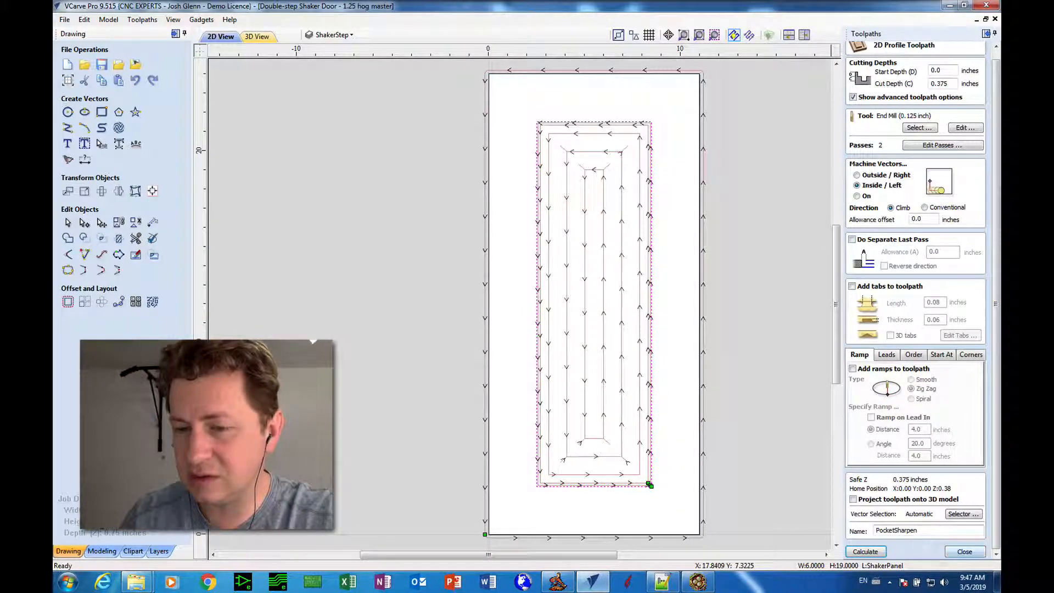
click(951, 552)
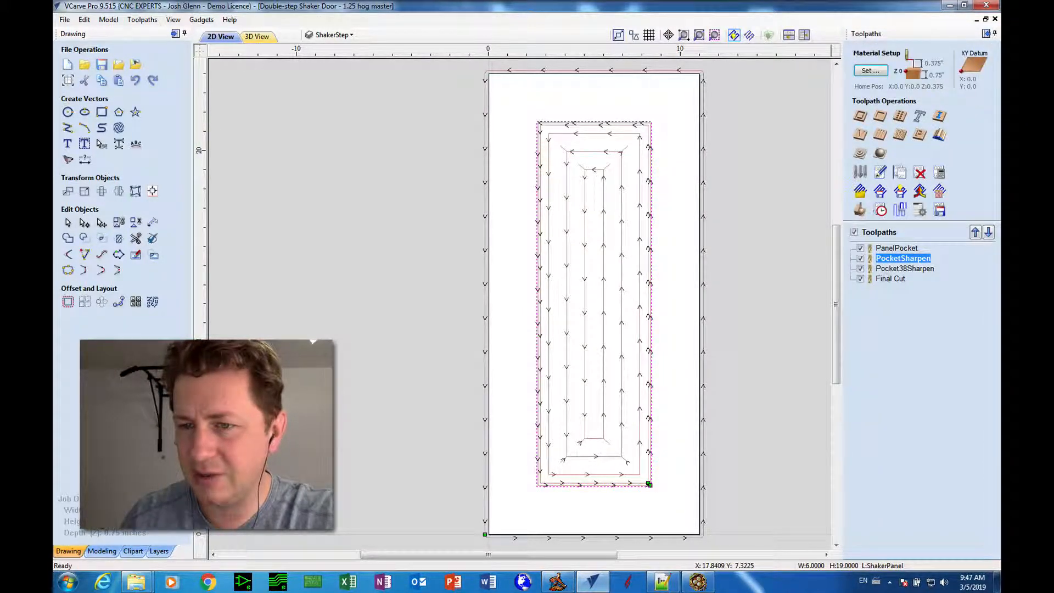
double_click(896, 268)
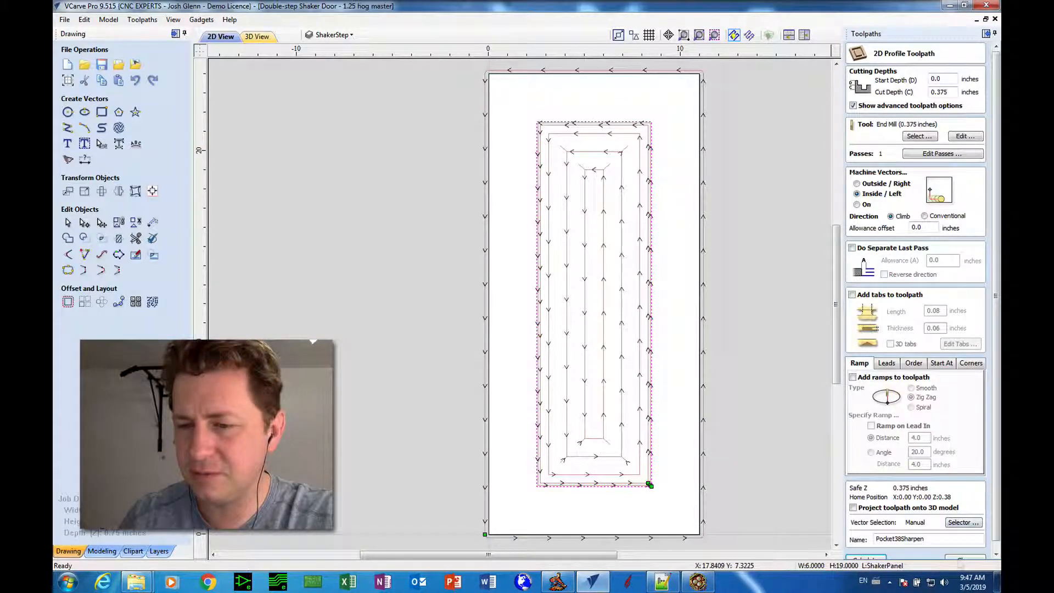
click(962, 558)
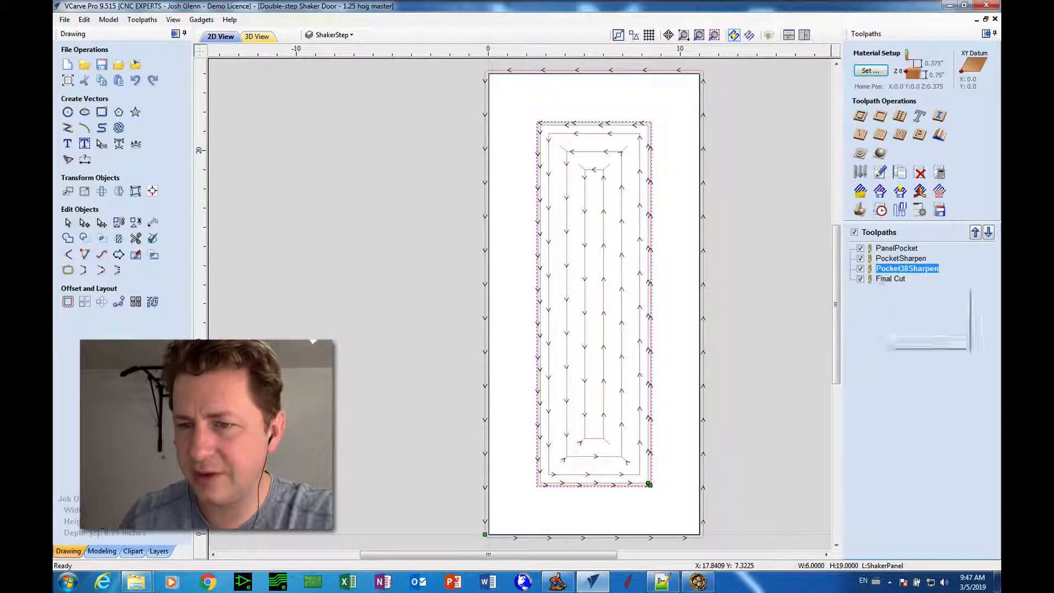
Review the Final Cut toolpath's settings and check which layer its vector selection uses.
double_click(886, 277)
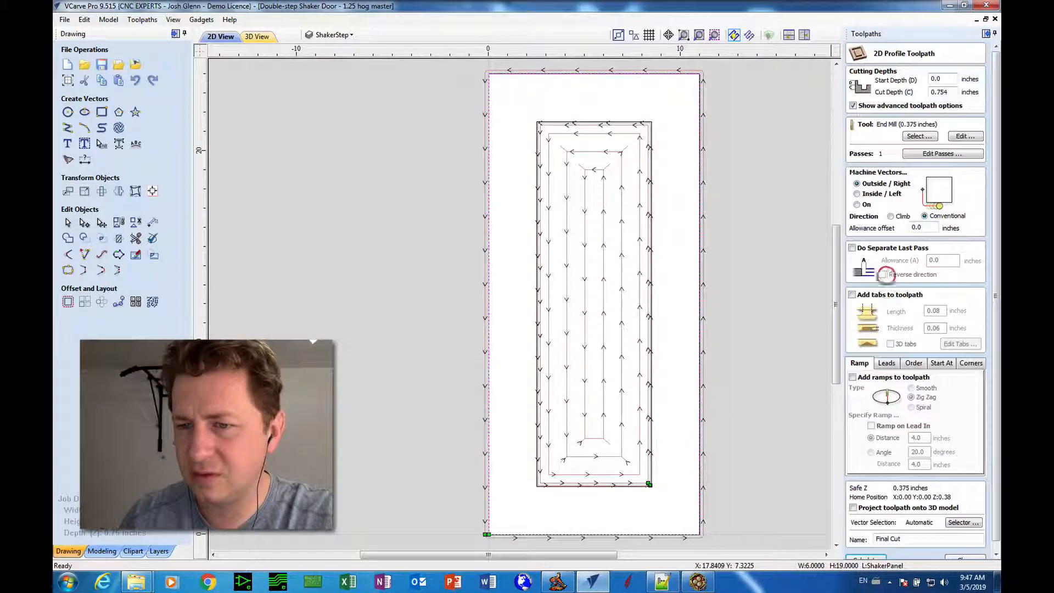
click(955, 557)
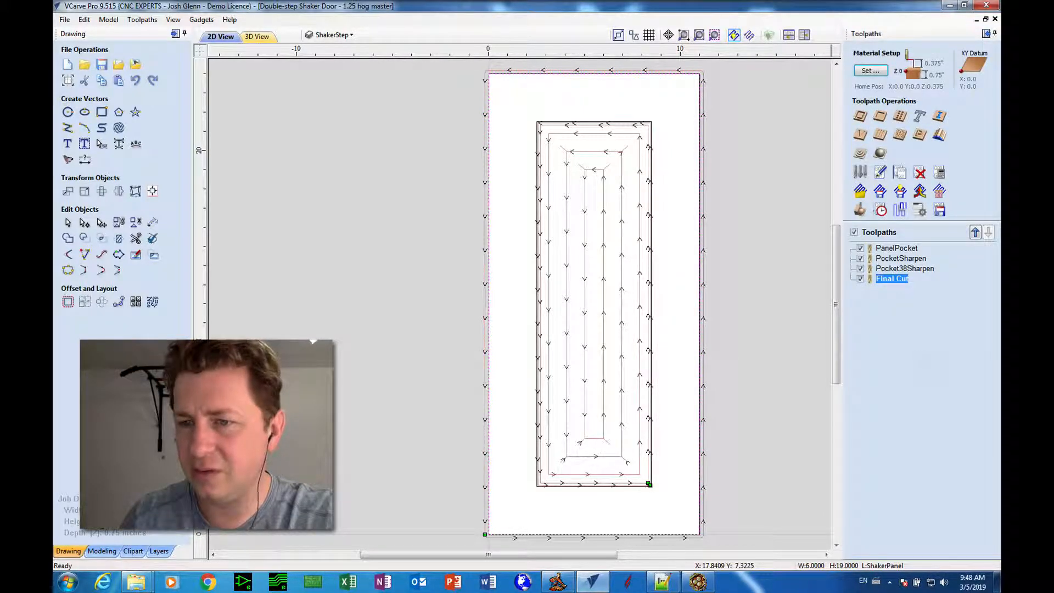
double_click(886, 279)
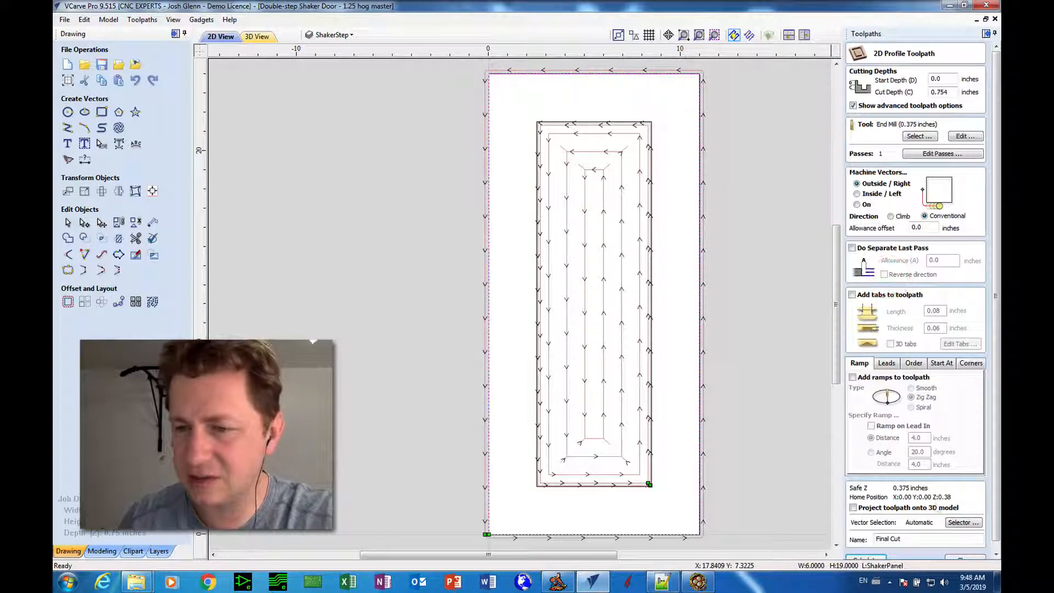
click(953, 522)
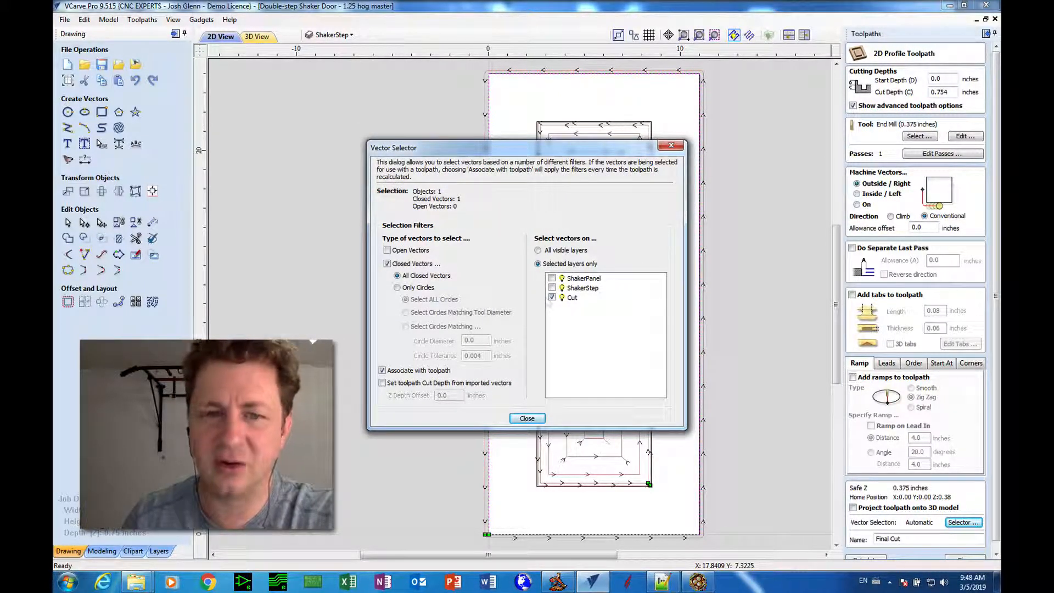
click(525, 419)
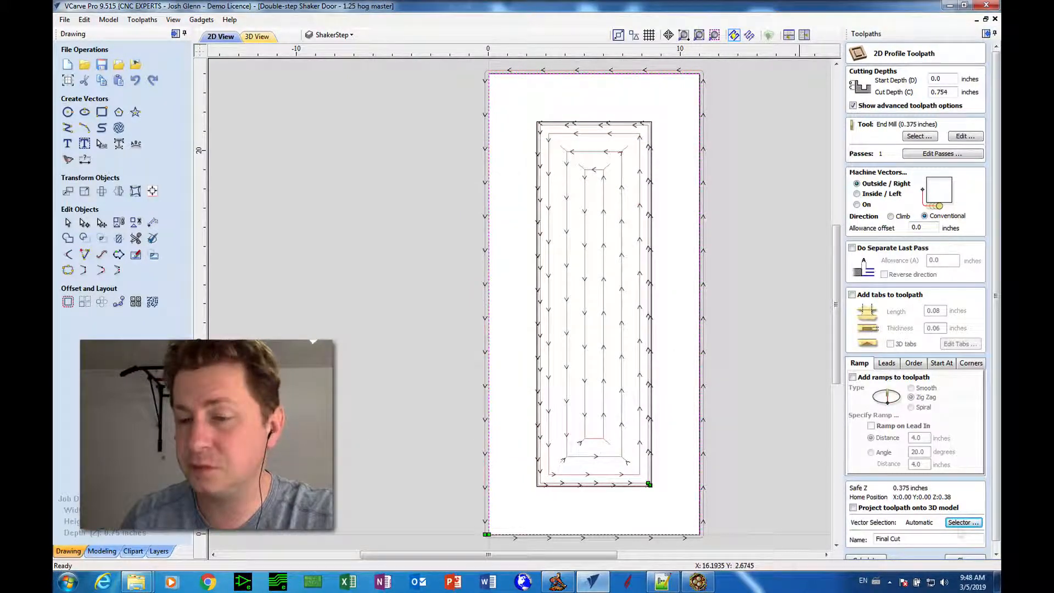
scroll(996, 554, down, 3)
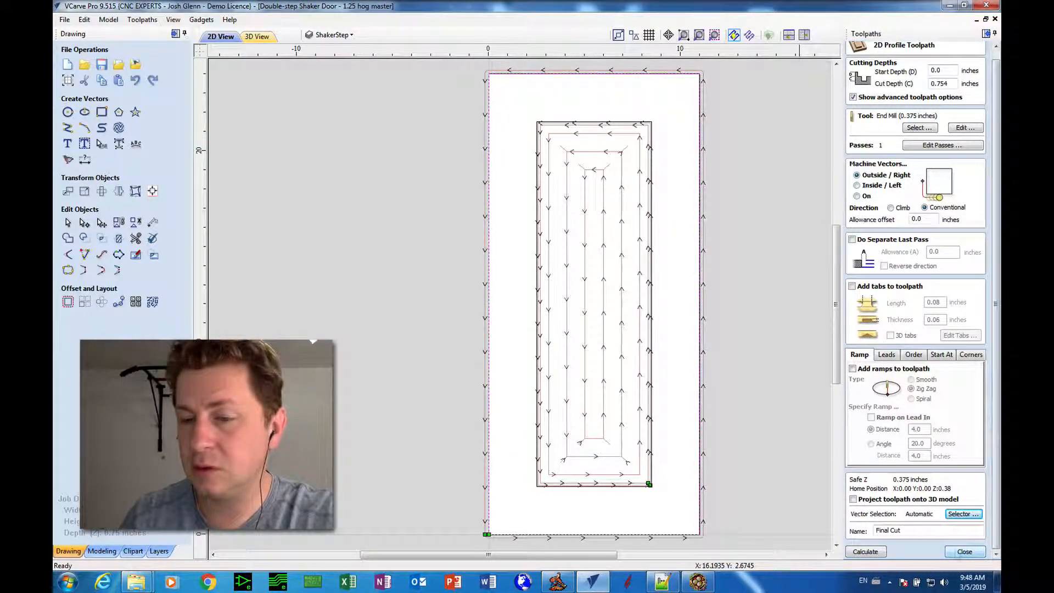
click(964, 550)
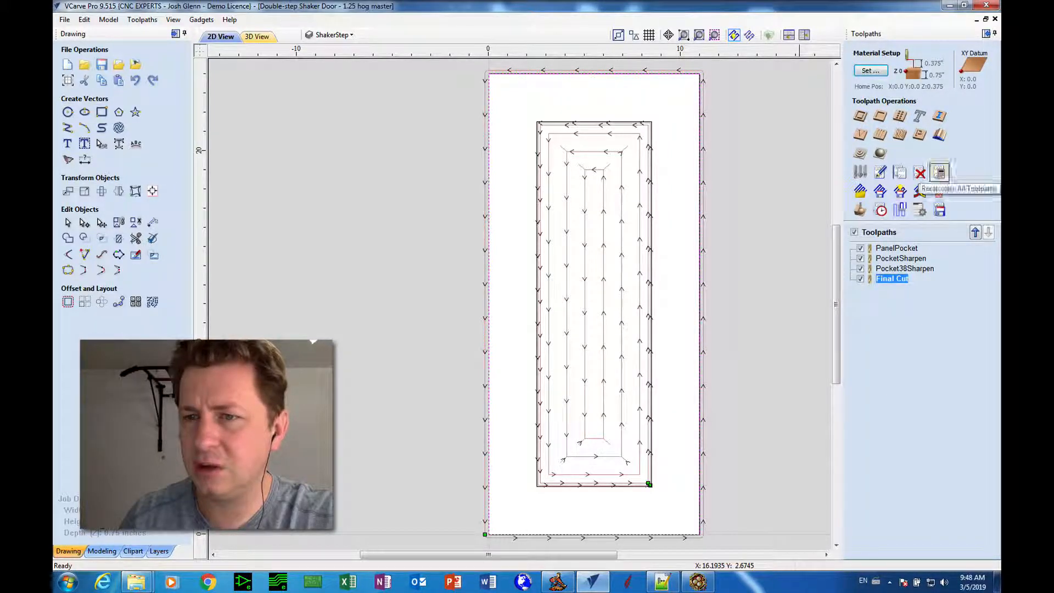
Recalculate all toolpaths and accept the cut-through depth of Final Cut.
click(940, 172)
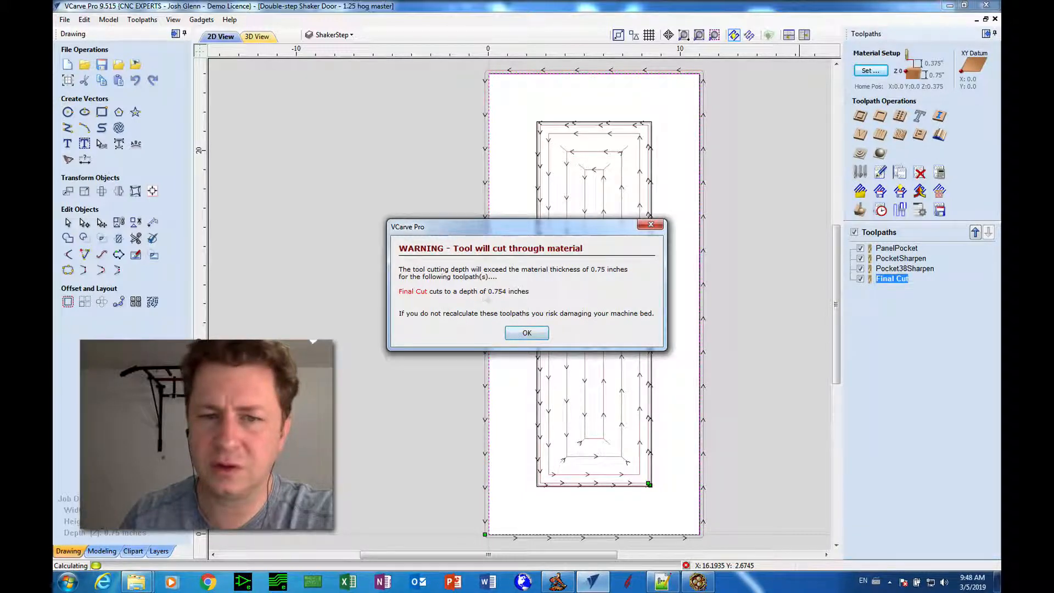
click(511, 334)
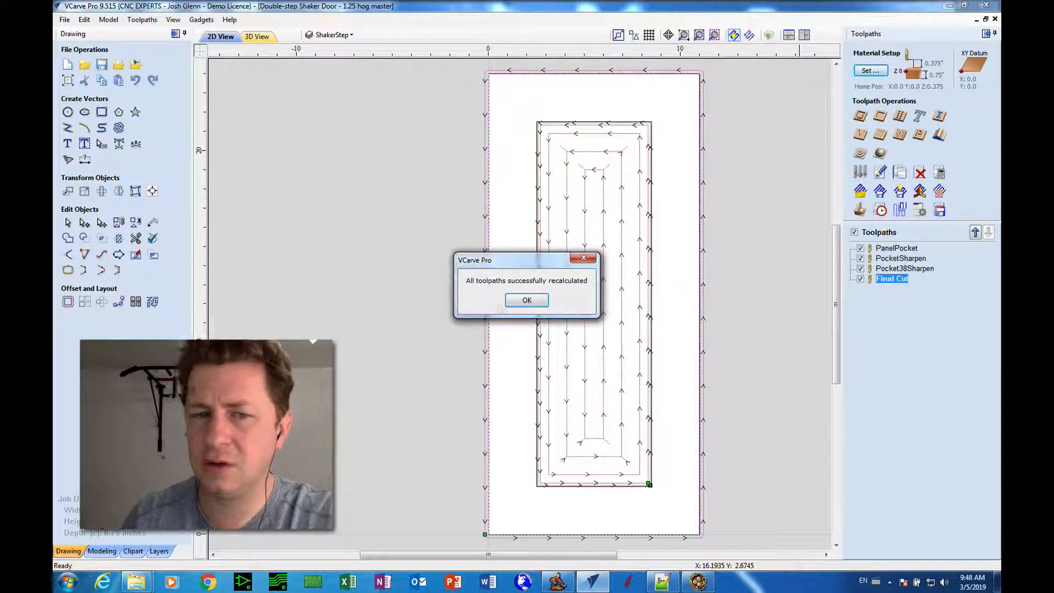
click(523, 301)
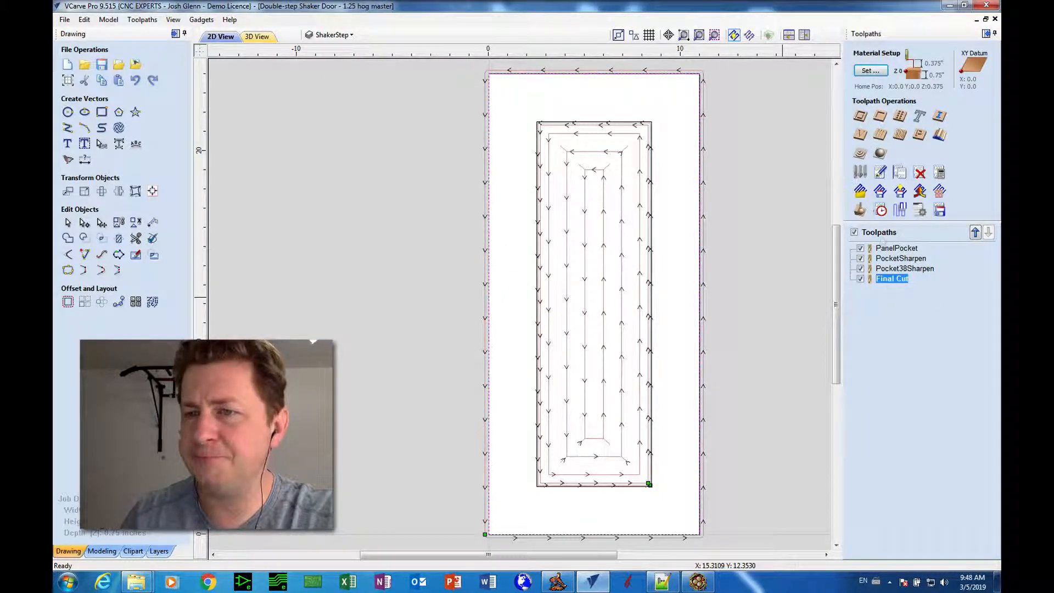
Preview all toolpaths on the Birch material and inspect the simulated door from an angle in 3D.
click(860, 210)
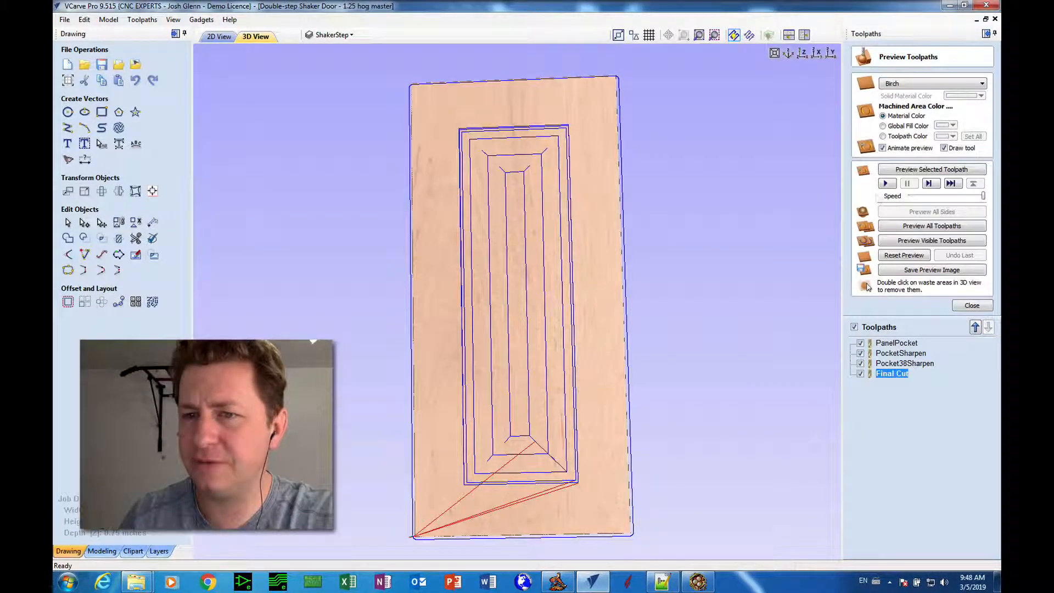
click(893, 227)
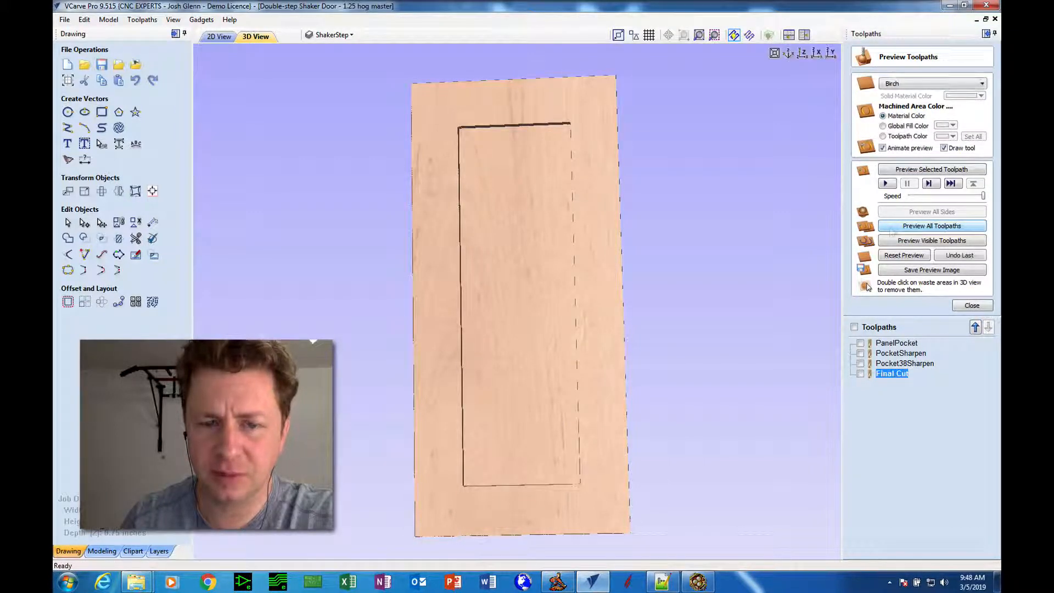
drag(610, 462, 655, 363)
drag(631, 472, 560, 217)
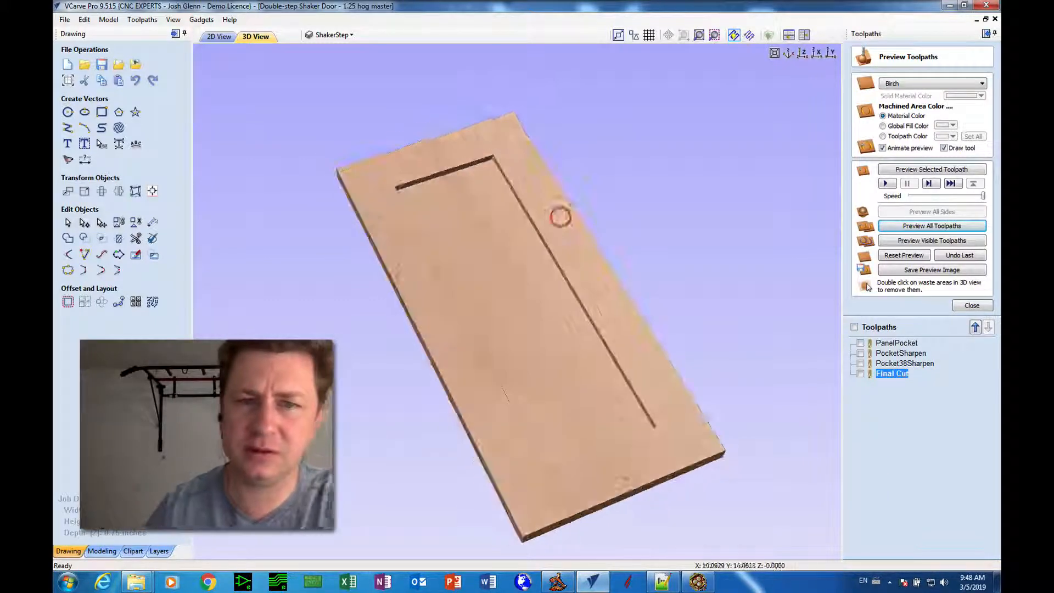
drag(524, 351, 519, 330)
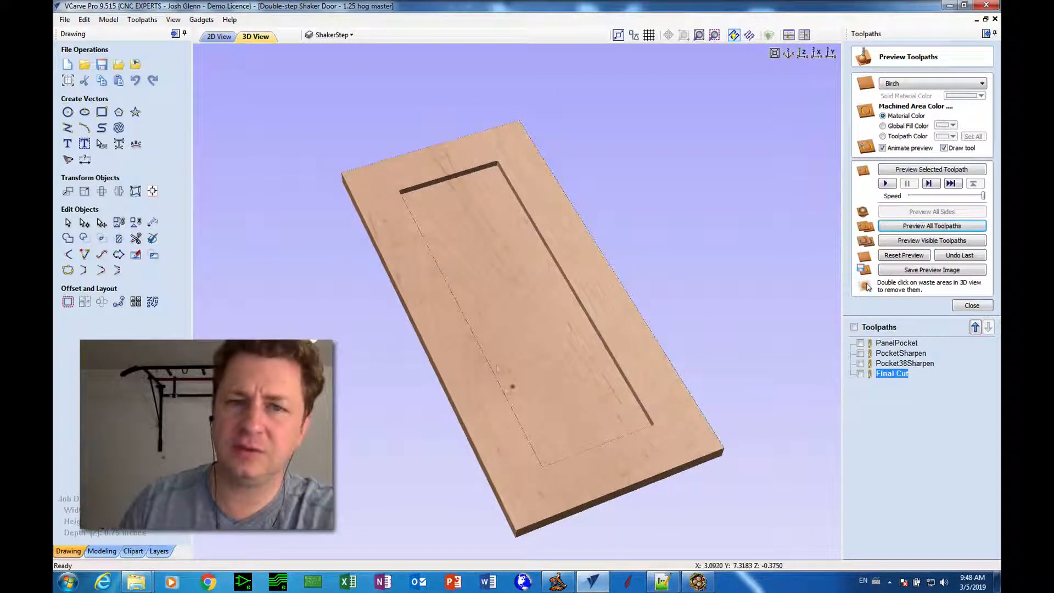
mouse_move(512, 386)
mouse_down()
mouse_move(511, 373)
mouse_move(528, 398)
mouse_up()
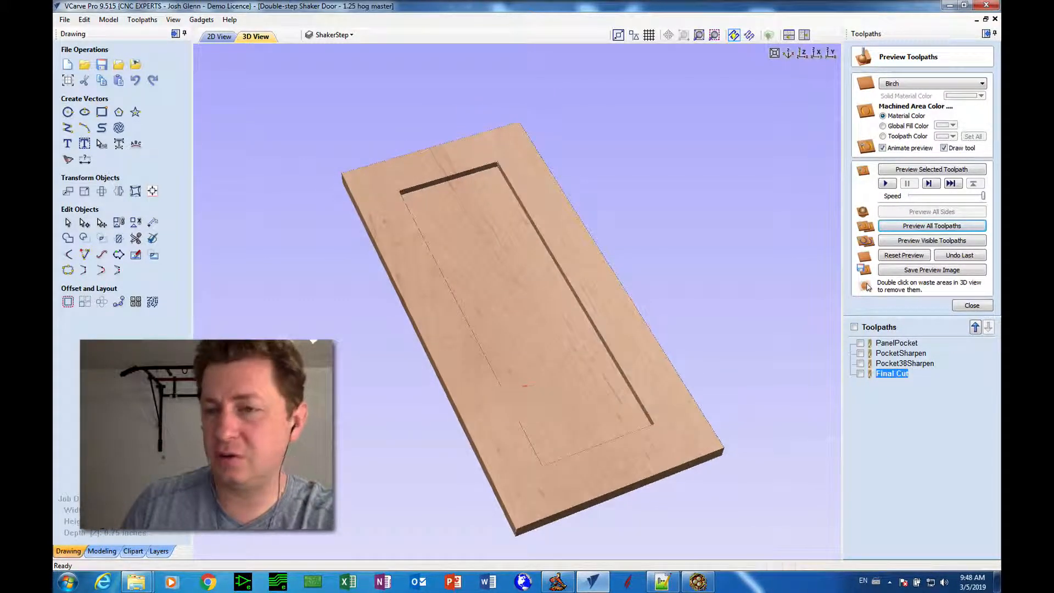
click(961, 306)
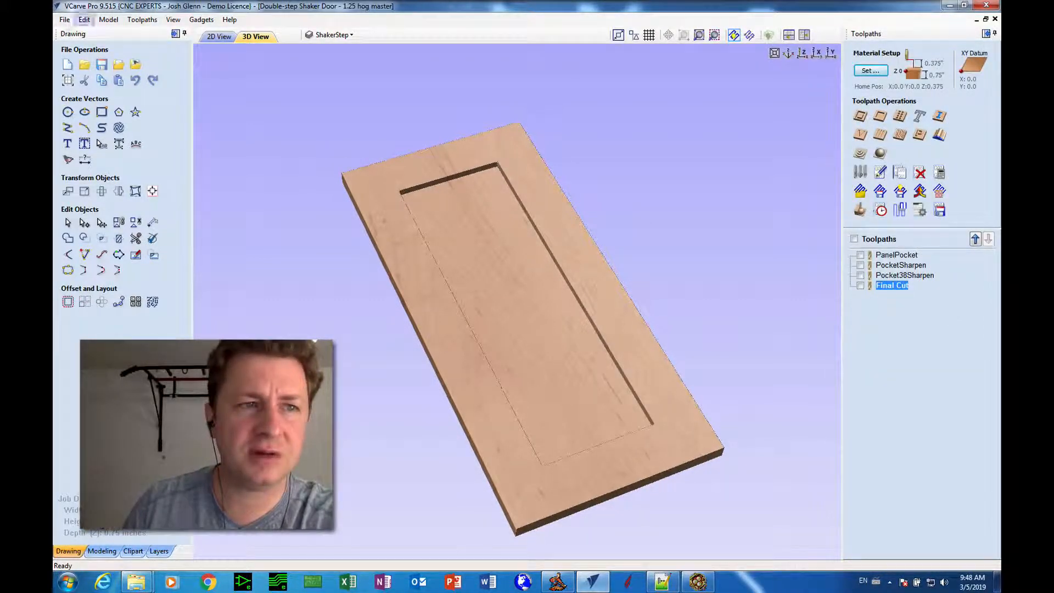
Start saving the current door file under a new name.
click(65, 20)
click(88, 81)
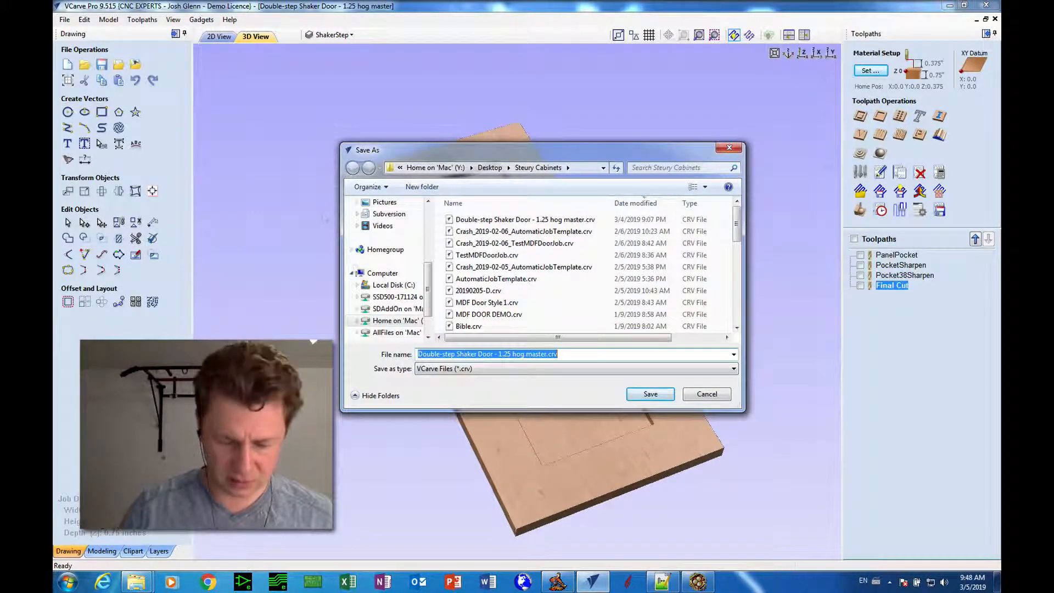
text(Single)
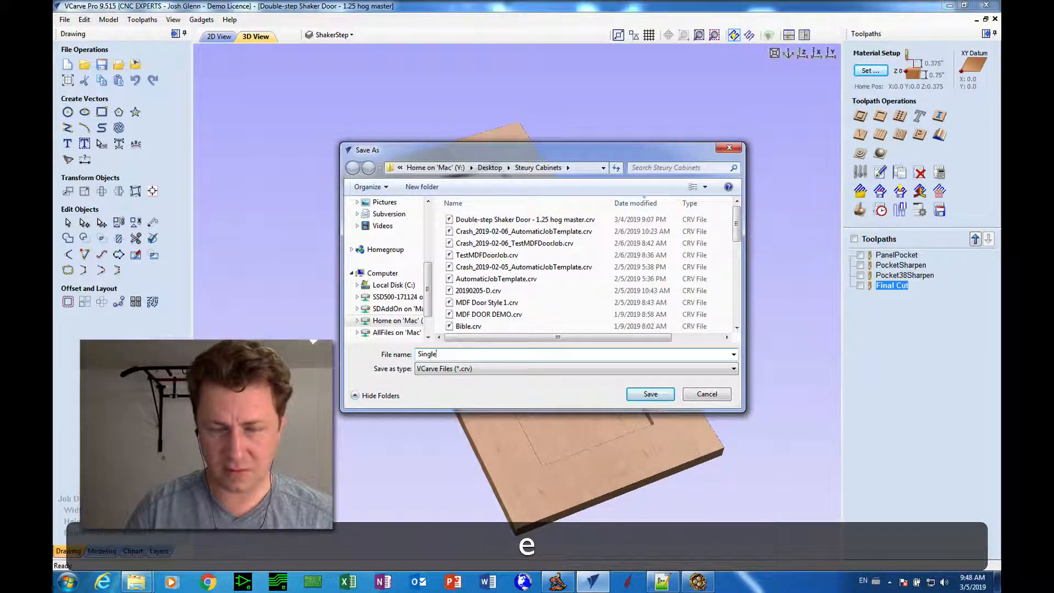
text( Stepp)
key(BackSpace)
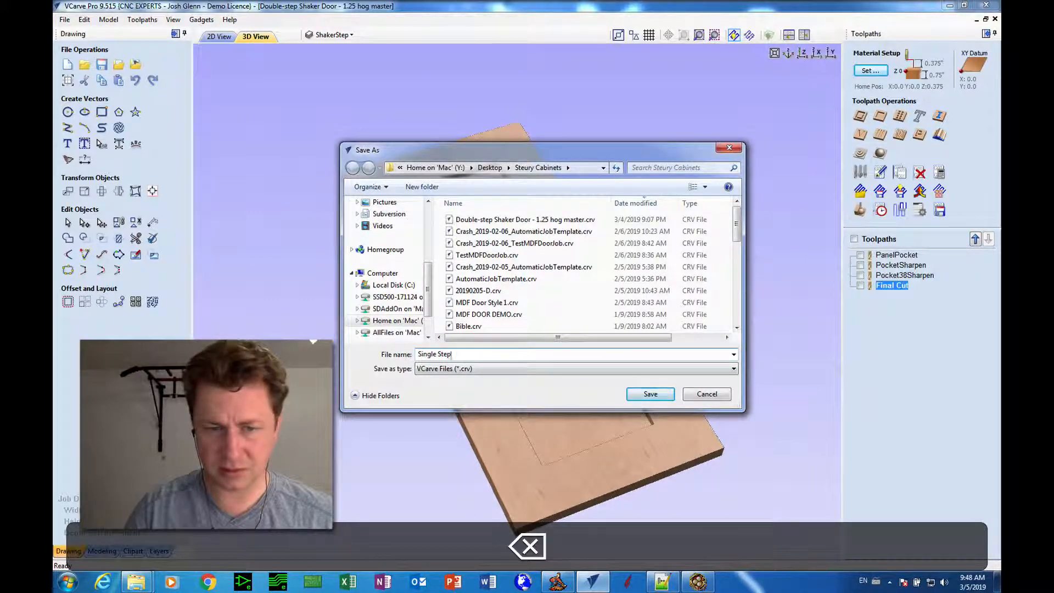
key(BackSpace)
key(BackSpace)
key(BackSpace)
key(BackSpace)
key(BackSpace)
key(BackSpace)
key(BackSpace)
key(BackSpace)
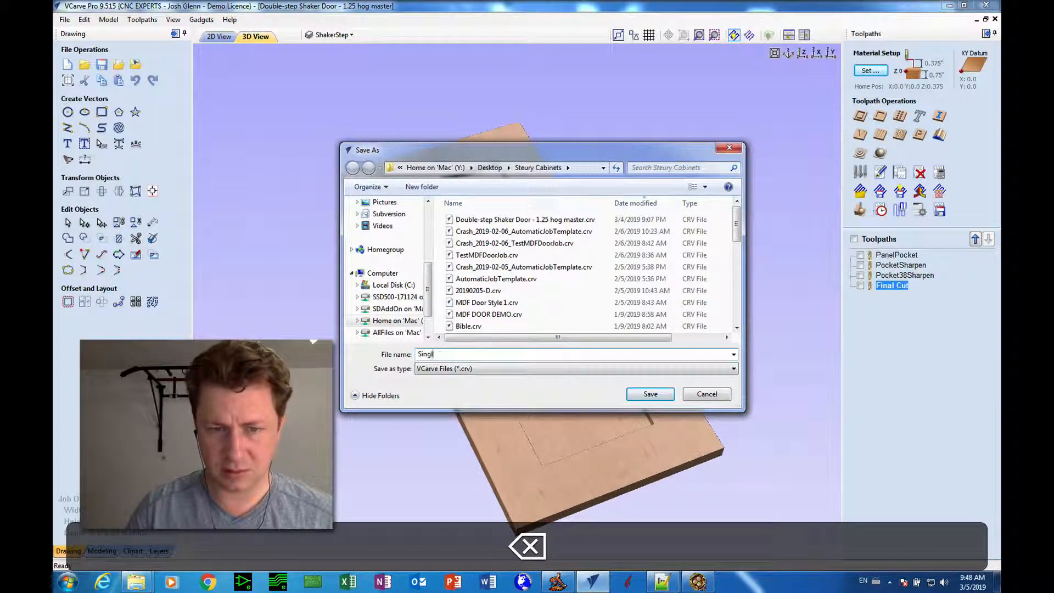
Save the door file as Plain Shaker Door v2 in the Steury Cabinets folder.
text(Plai)
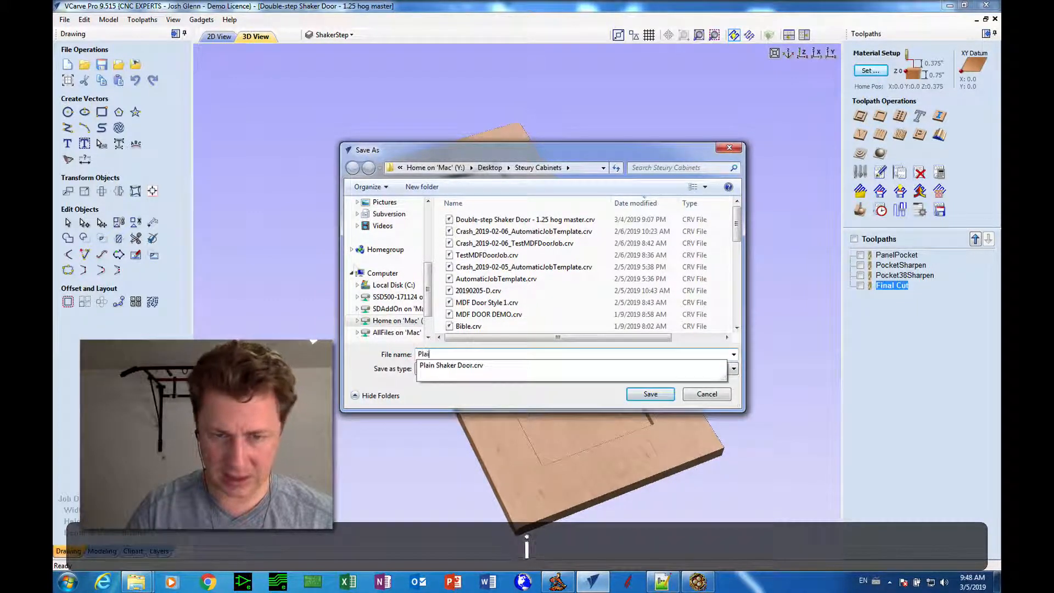
text(n Shak)
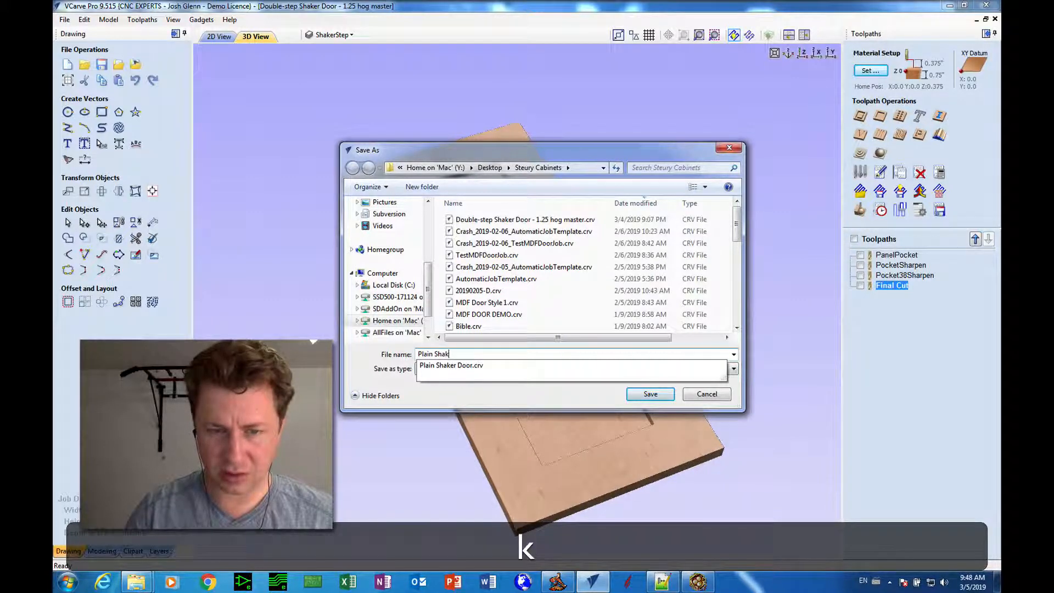
text(er Door v2)
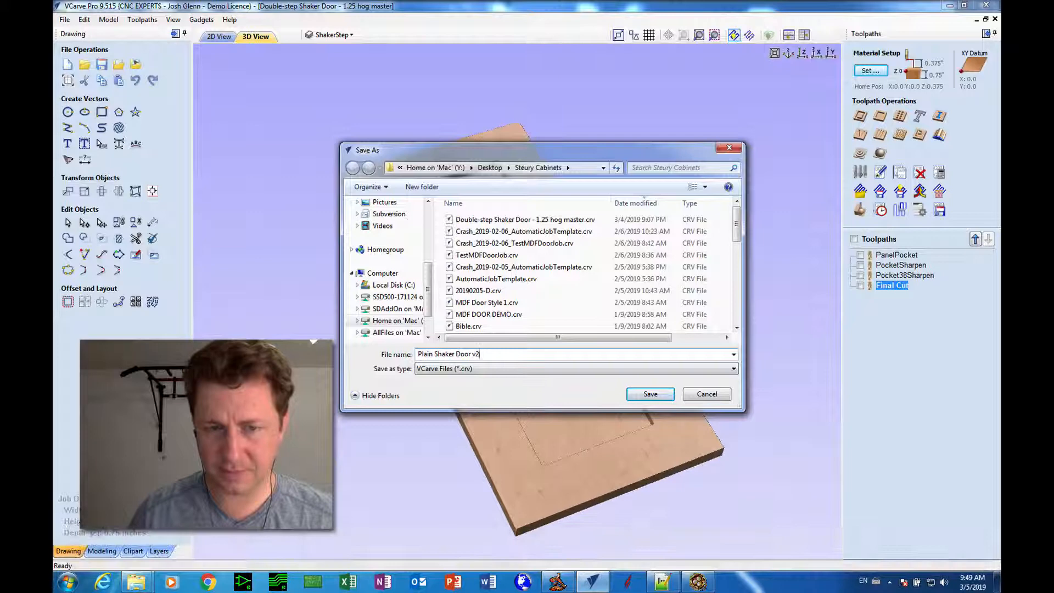
key(Return)
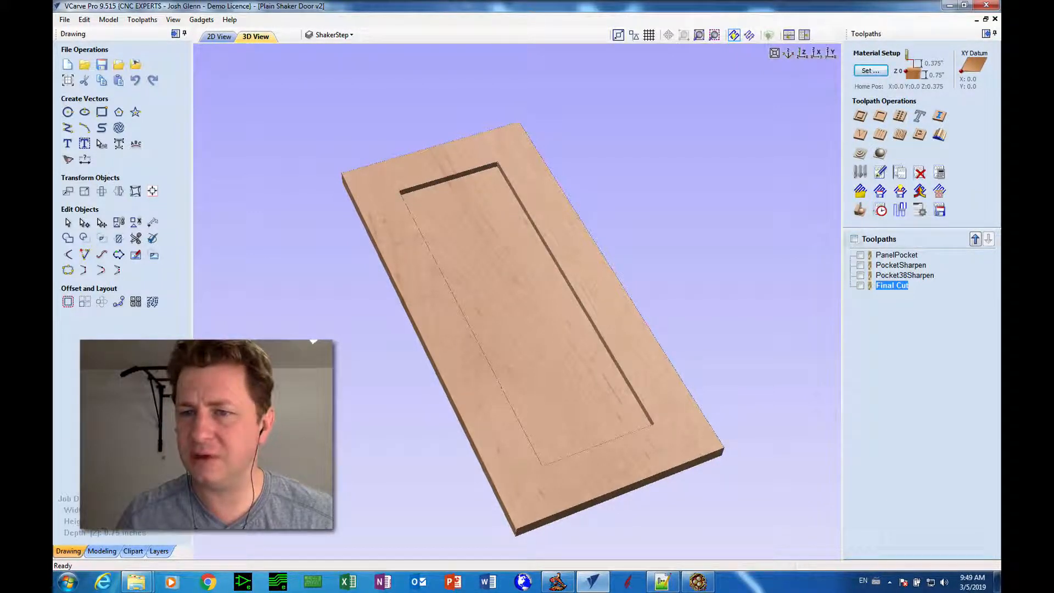
Make all four toolpaths visible and save them as the template Plain Shaker Door v2.ToolpathTemplate.
click(855, 239)
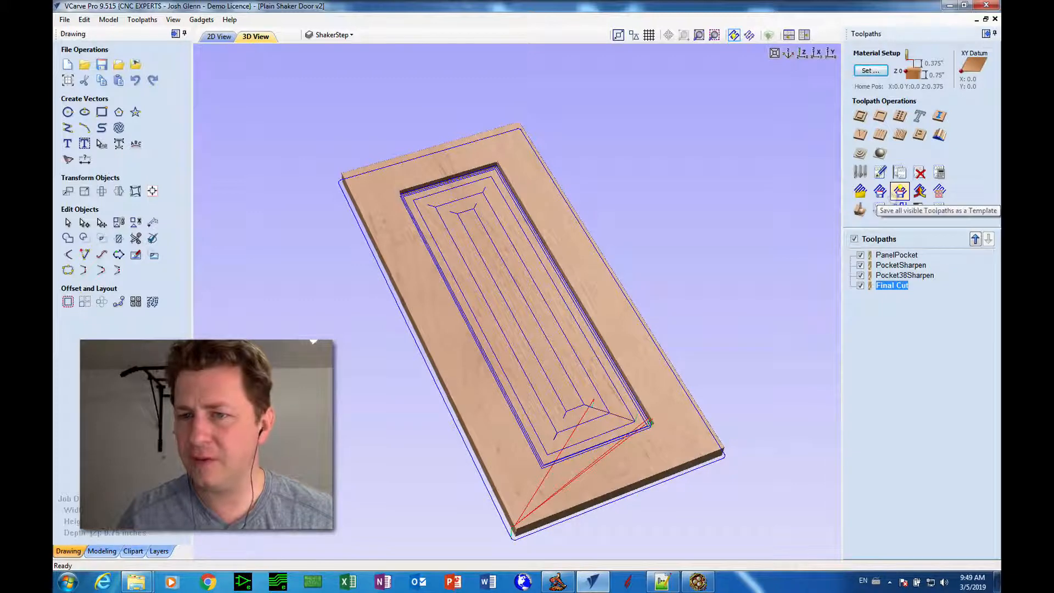
click(900, 191)
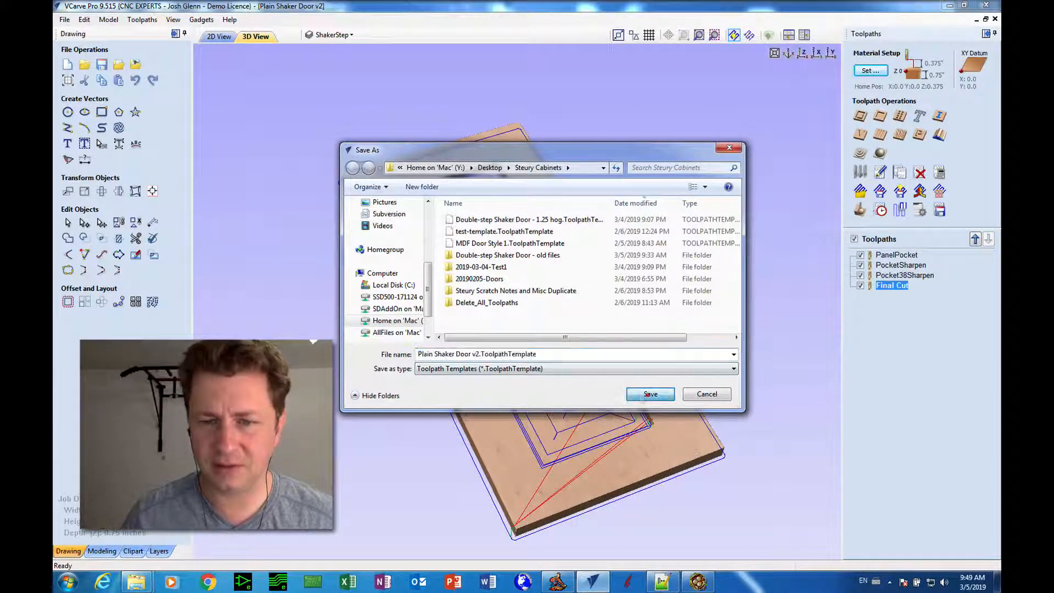
click(651, 394)
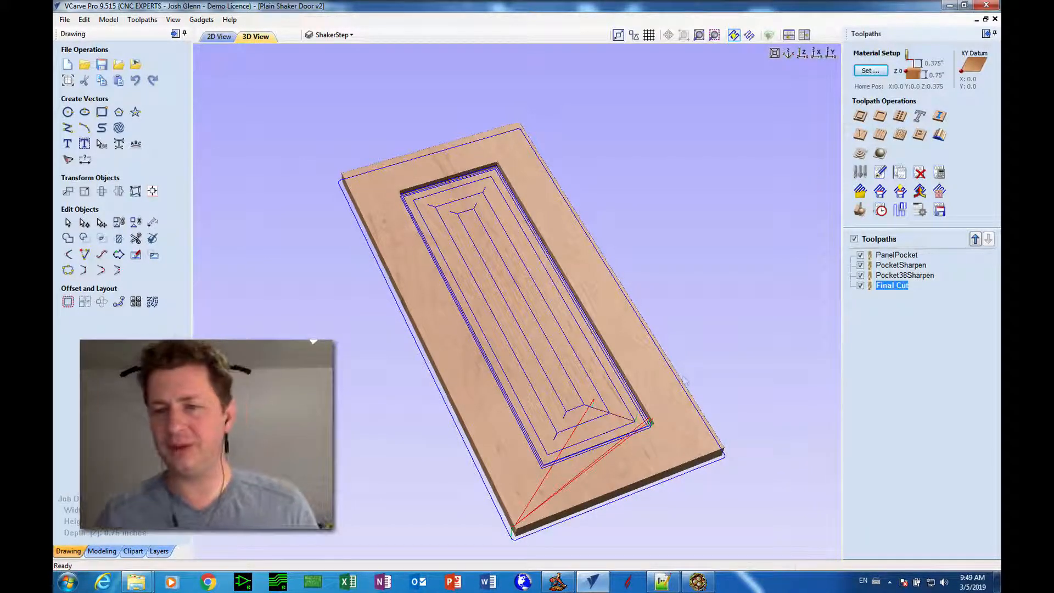
mouse_move(885, 256)
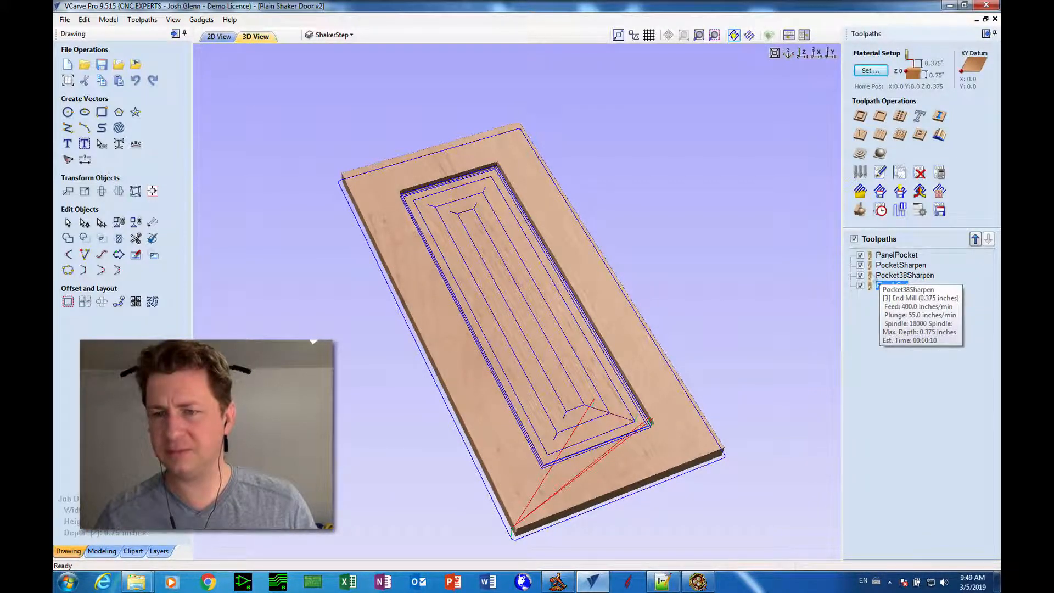
mouse_move(873, 293)
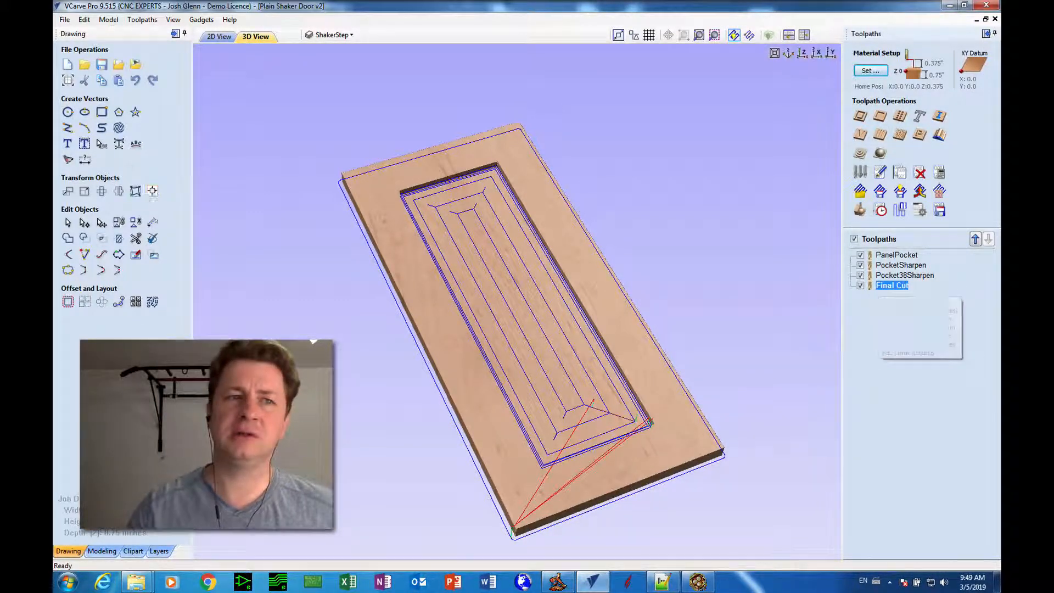
Close the door file and create a new single-sided job of 48 x 96 inches, 0.75 inch thick.
click(64, 19)
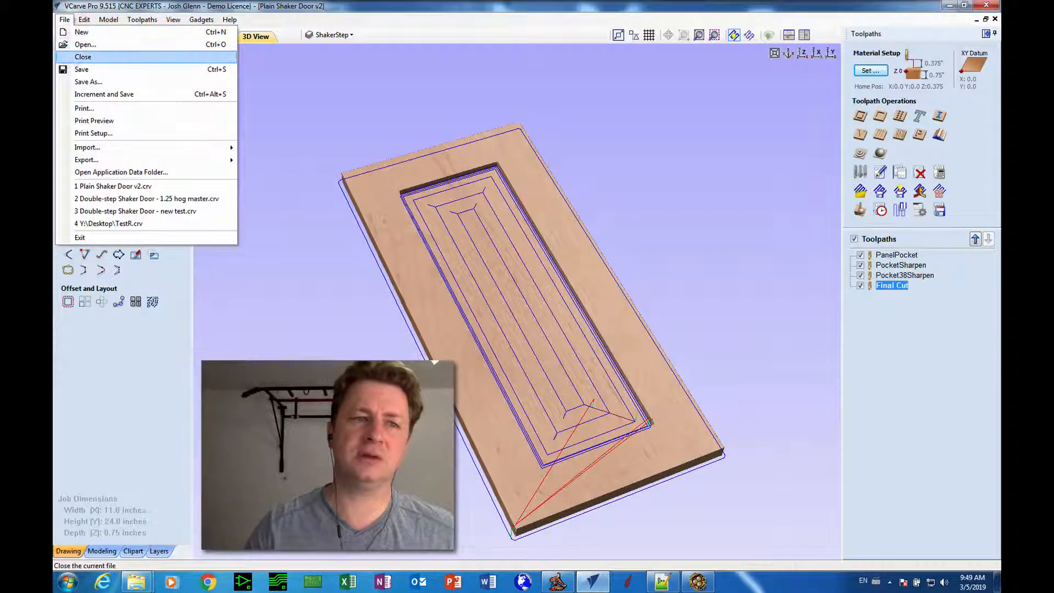
click(83, 57)
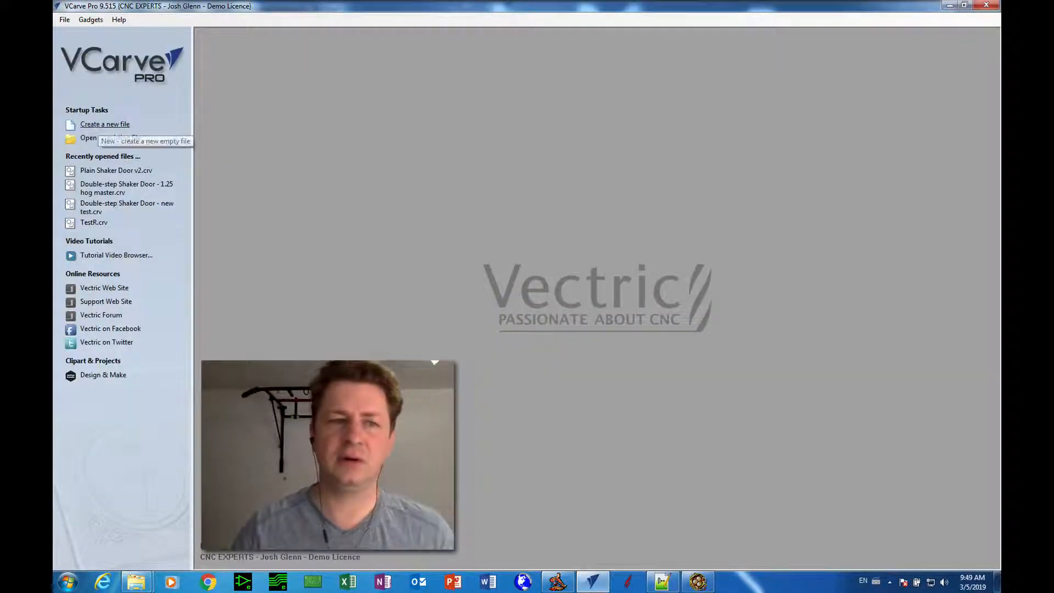
click(104, 124)
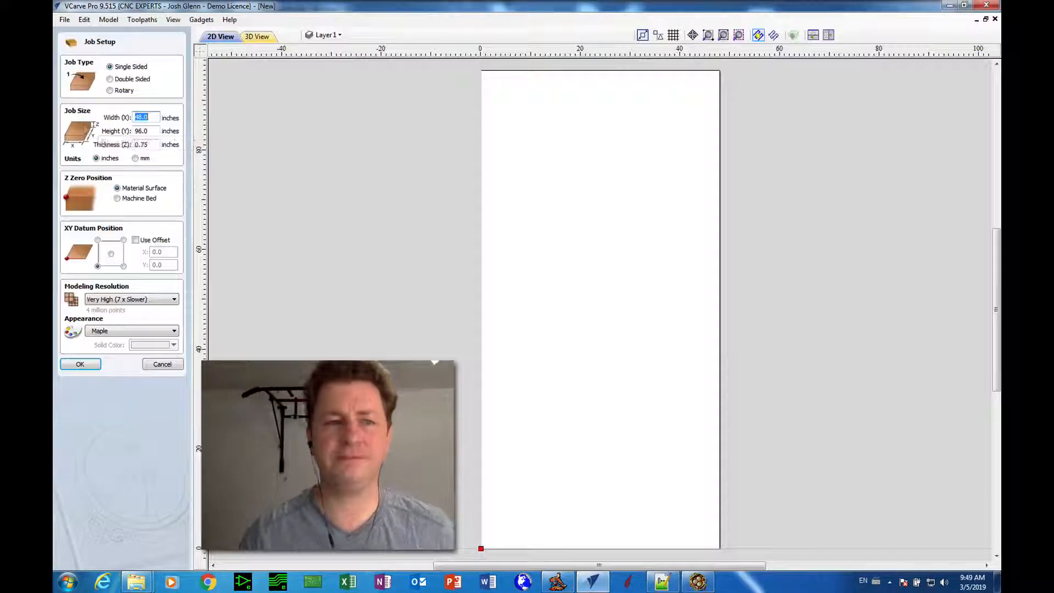
click(90, 364)
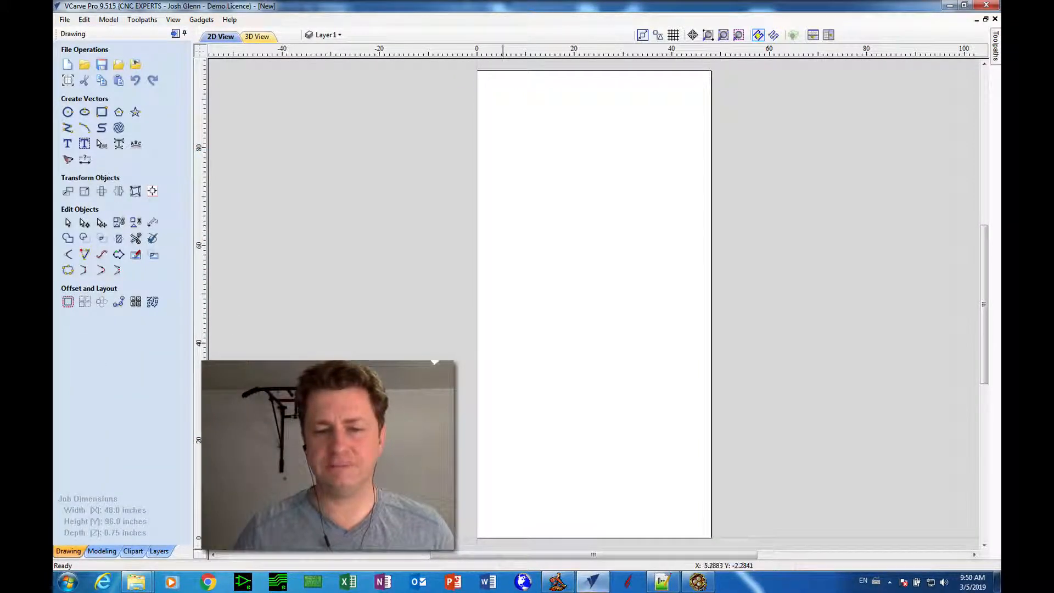
Switch to Cabinet Parts Pro and open the MDF Doors user settings.
mouse_move(557, 582)
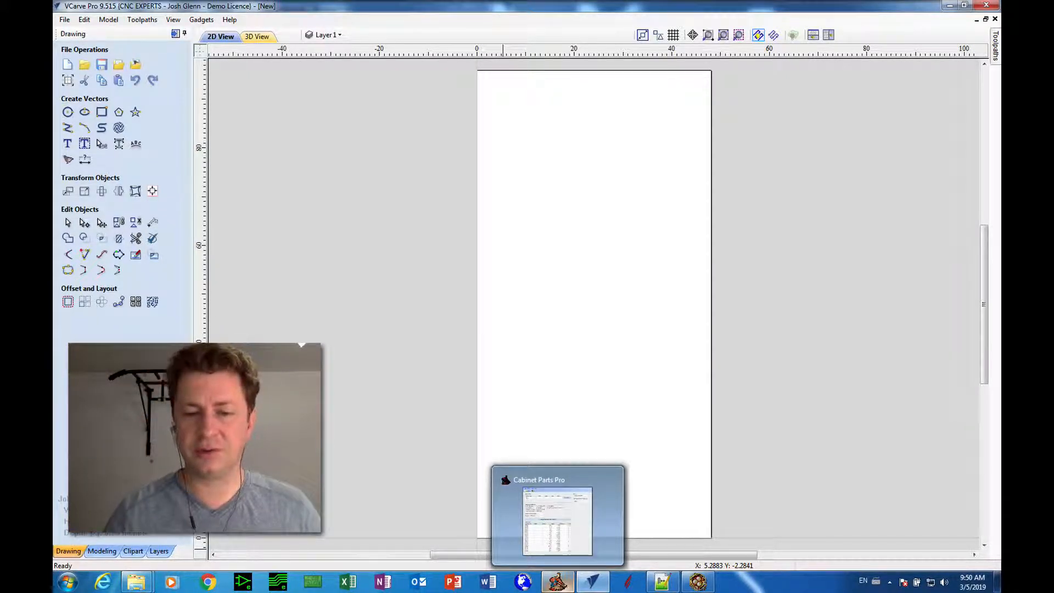
click(559, 580)
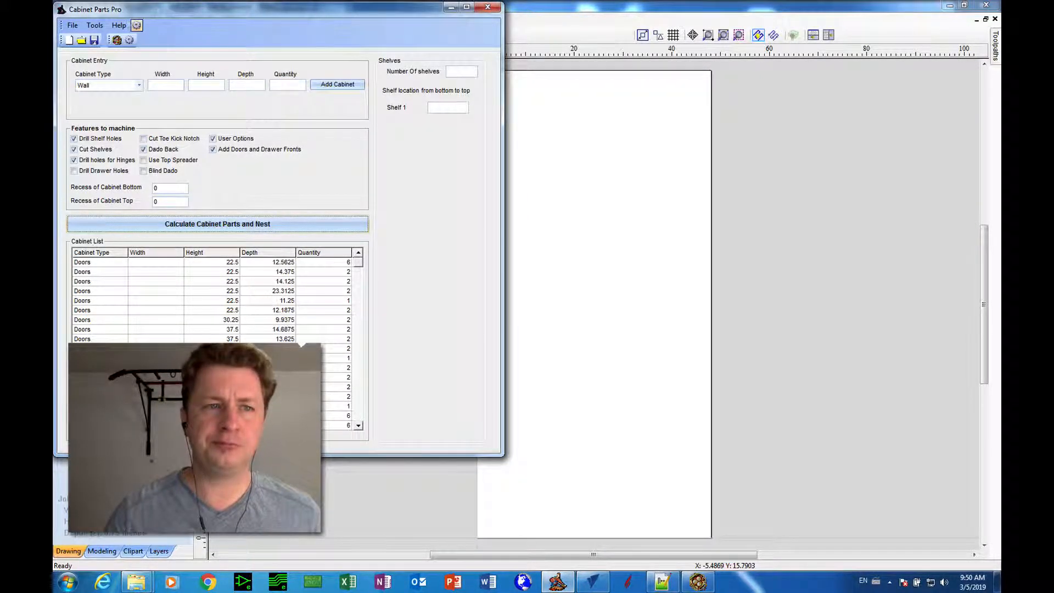
click(137, 25)
click(105, 37)
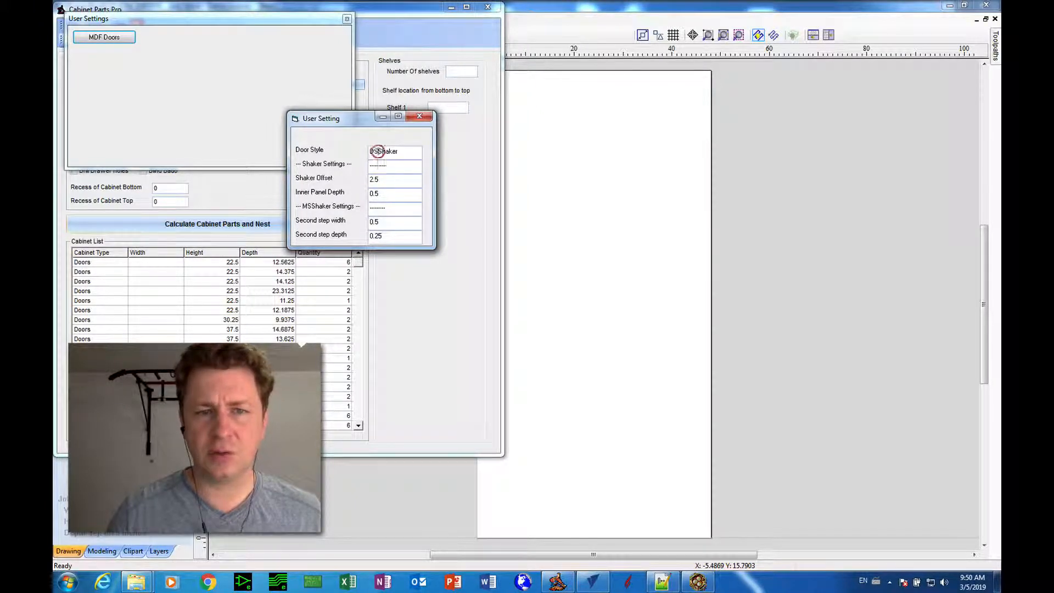
Switch to Doors.vbs in Notepad++ and copy the style name PlainShaker from the door style comparisons.
click(663, 582)
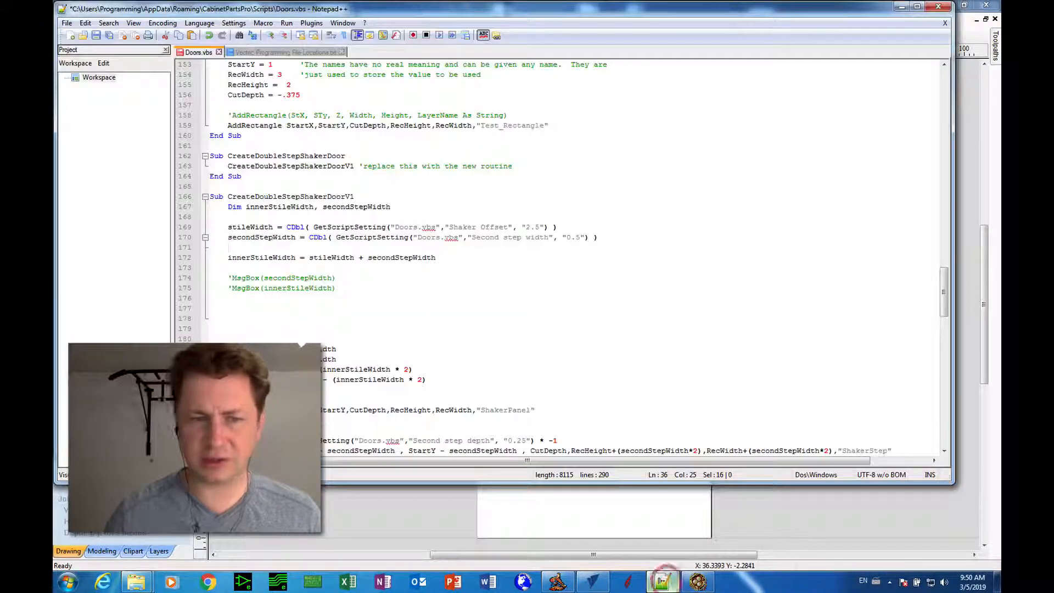
scroll(318, 175, up, 20)
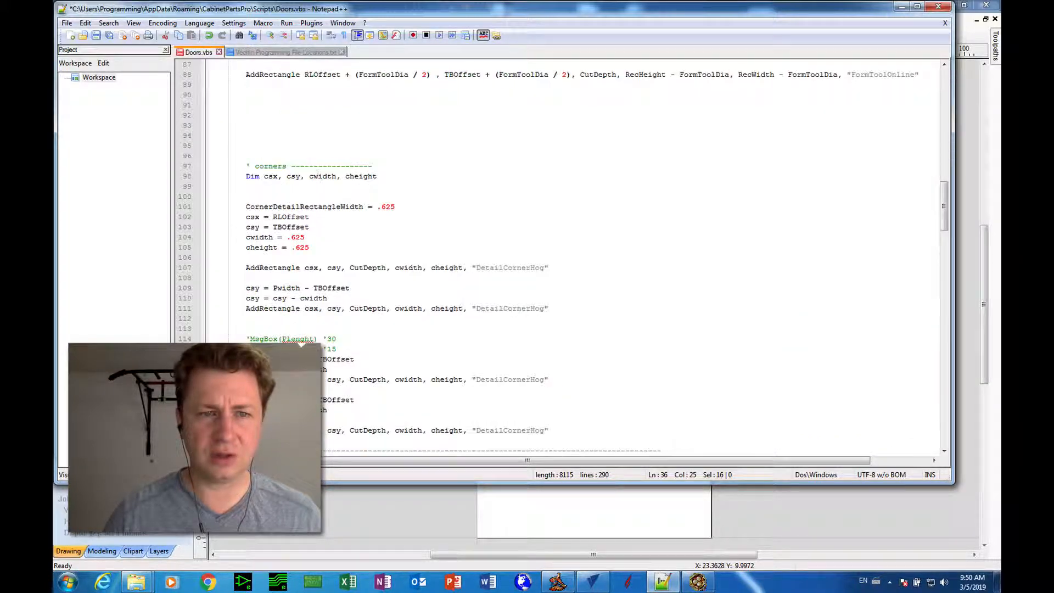
scroll(317, 174, up, 4)
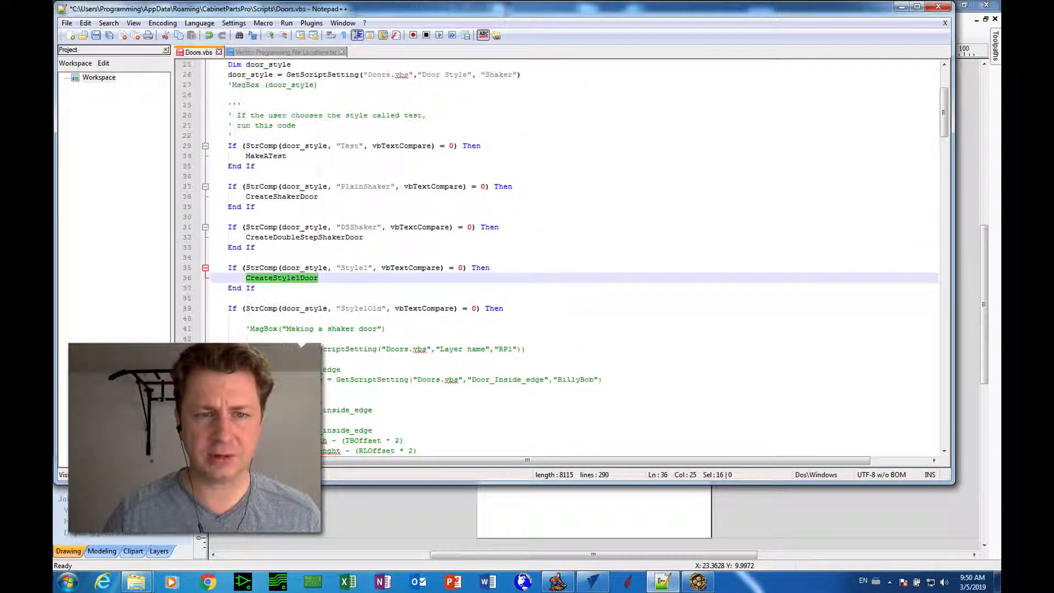
double_click(360, 187)
right_click(359, 187)
click(384, 205)
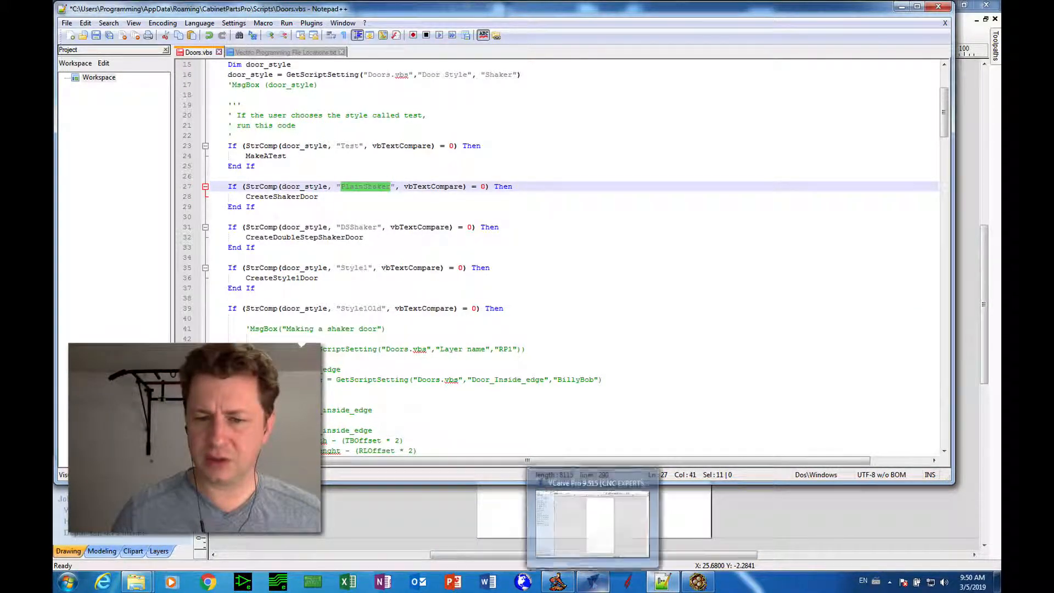
Return to Cabinet Parts Pro, close the partnester program and set the door style to PlainShaker.
mouse_move(663, 581)
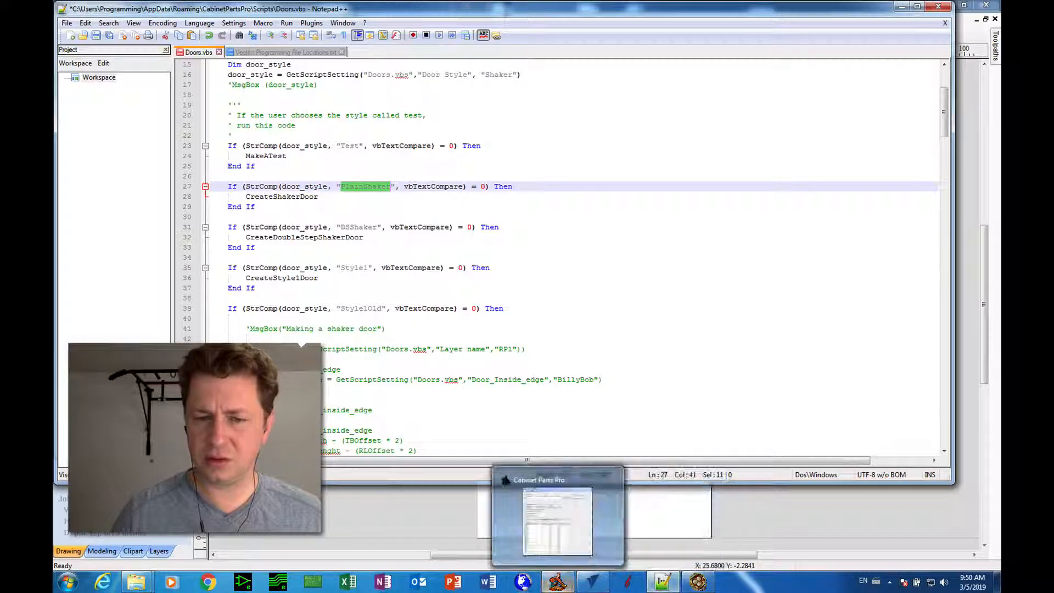
click(558, 581)
right_click(690, 582)
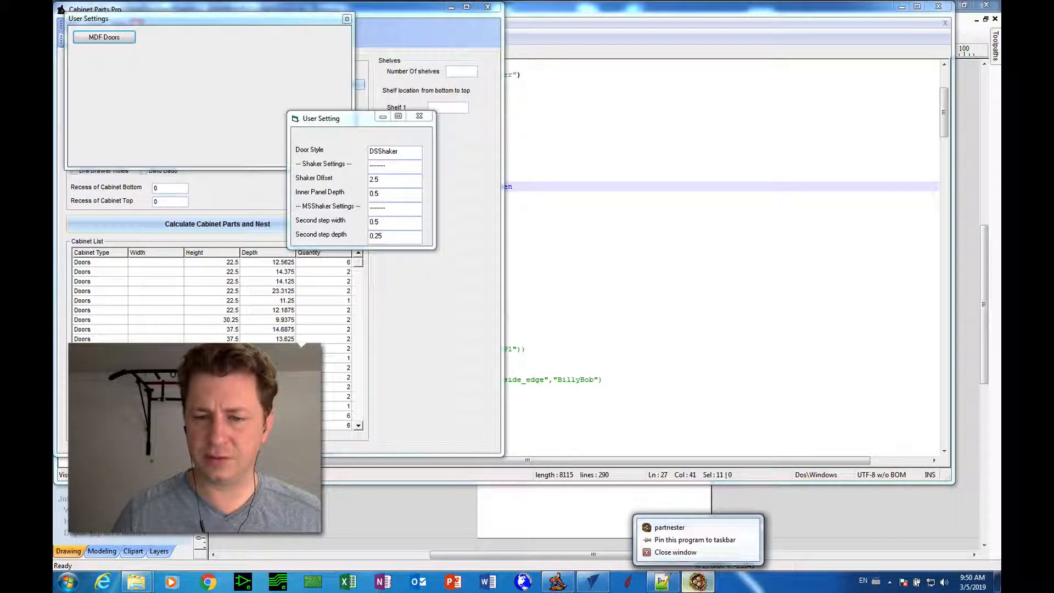
click(676, 552)
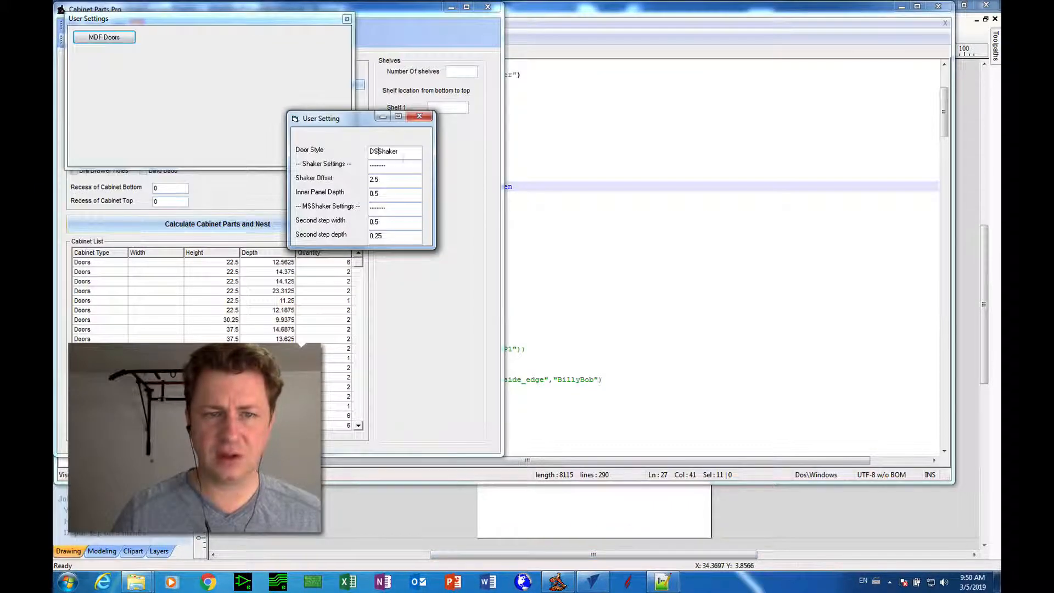
double_click(396, 151)
key(super+v)
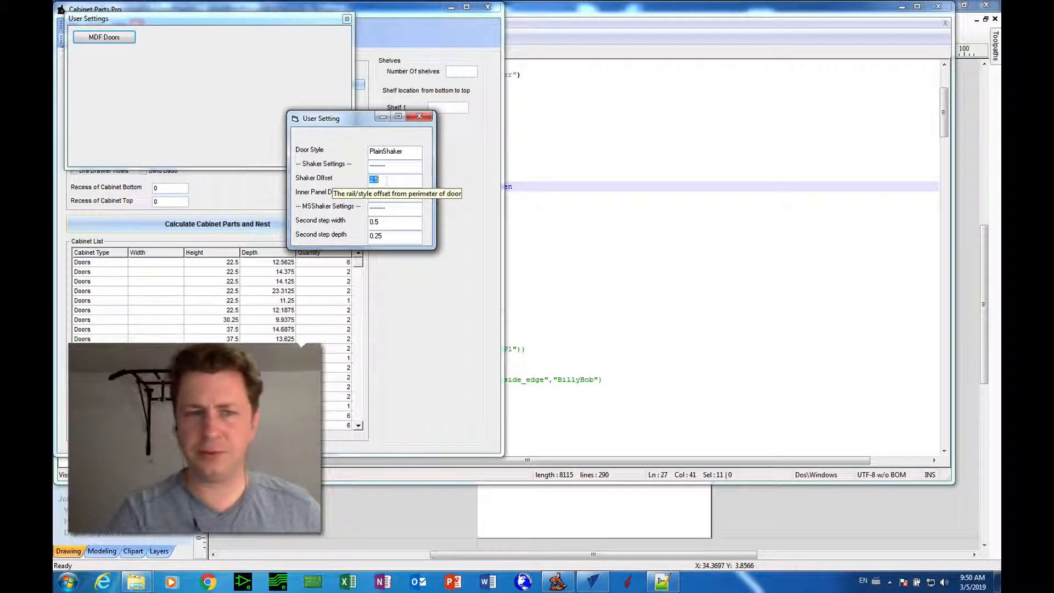
Set the shaker offset to 2.25 and the inner panel depth to 0.375, and close the user settings.
text(2.25)
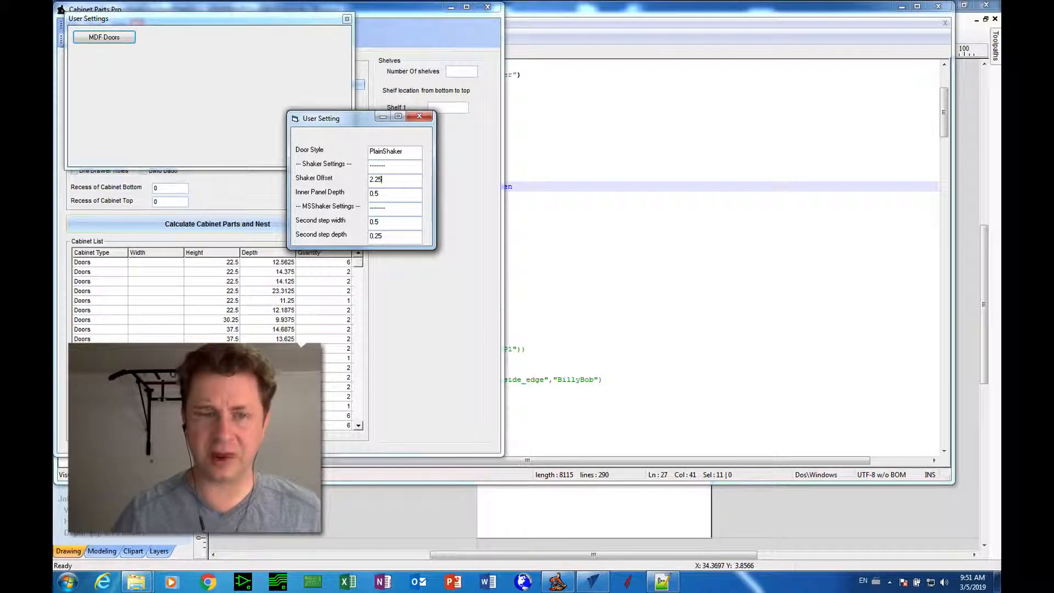
double_click(384, 195)
text(0)
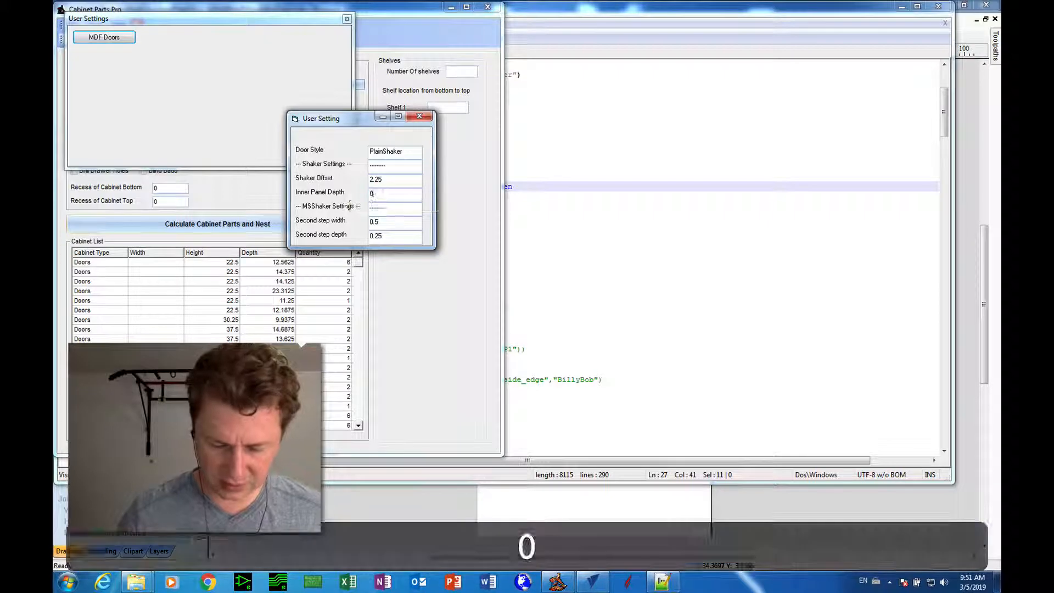
text(.375)
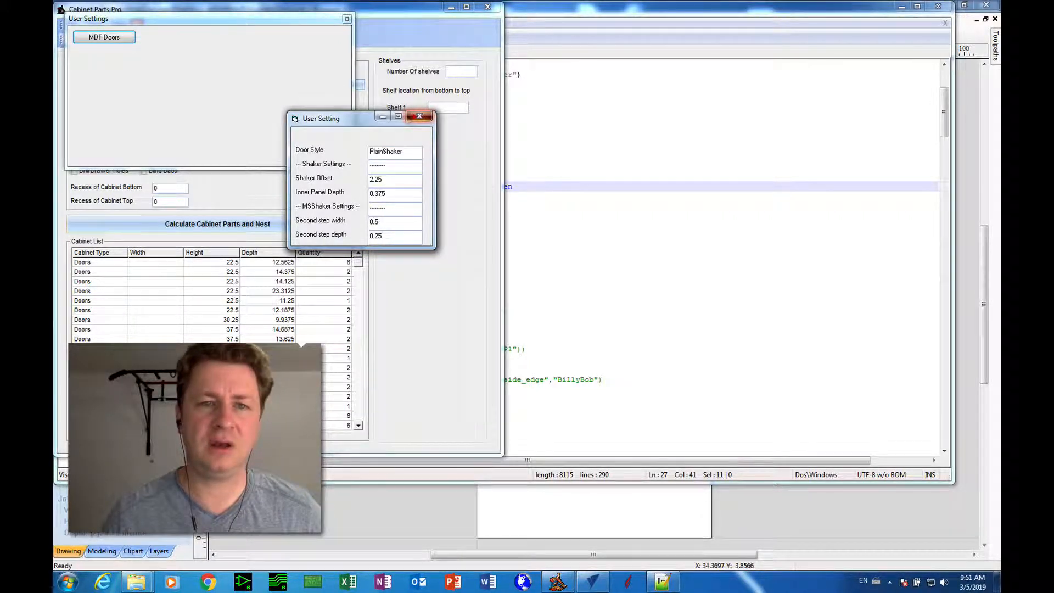
click(420, 116)
click(347, 18)
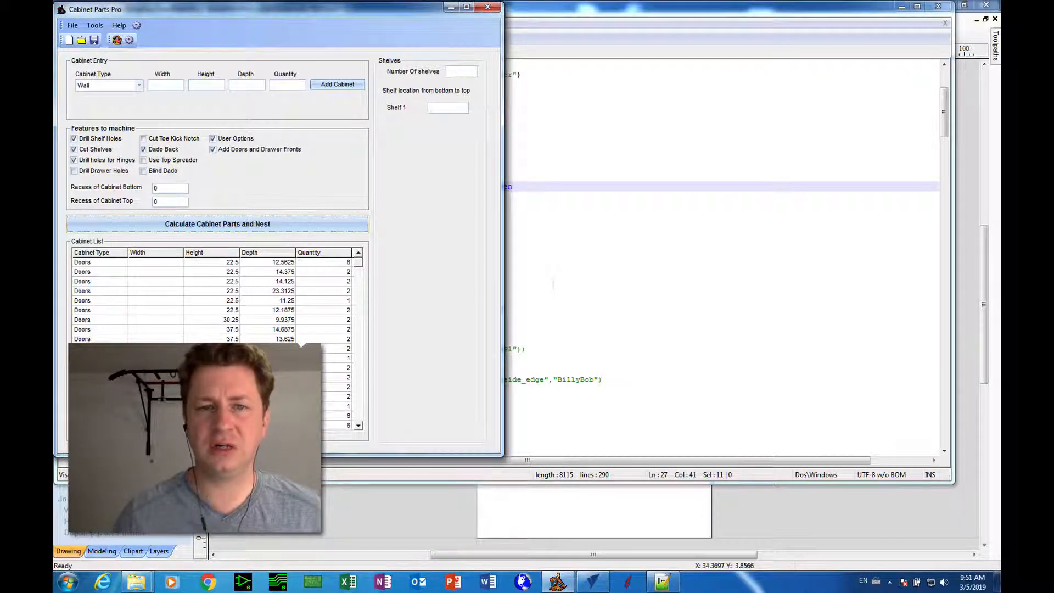
Save the Doors.vbs script in Notepad++ and switch back to Cabinet Parts Pro.
click(554, 285)
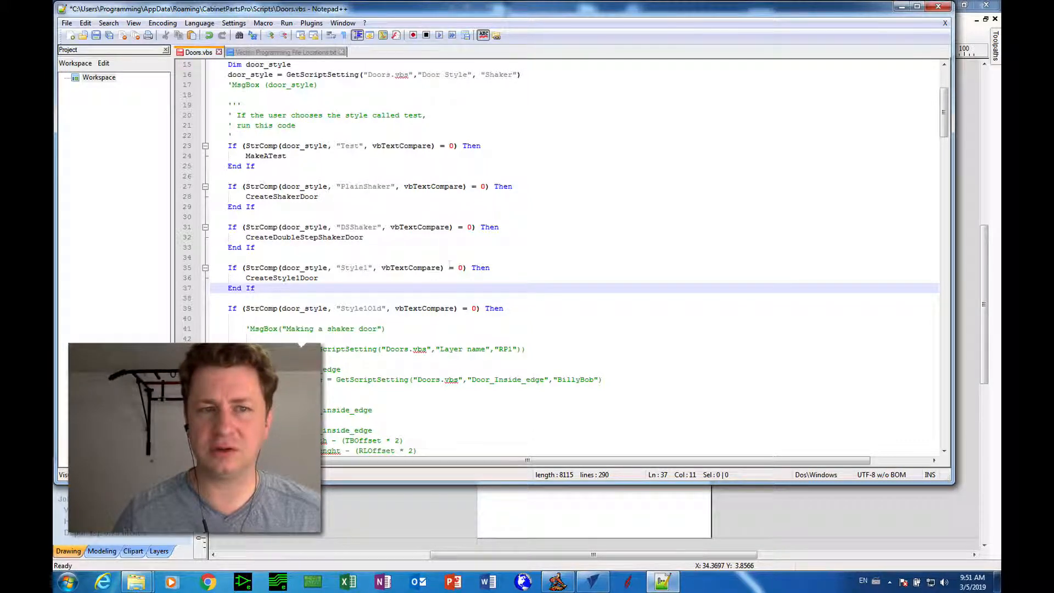
key(ctrl+s)
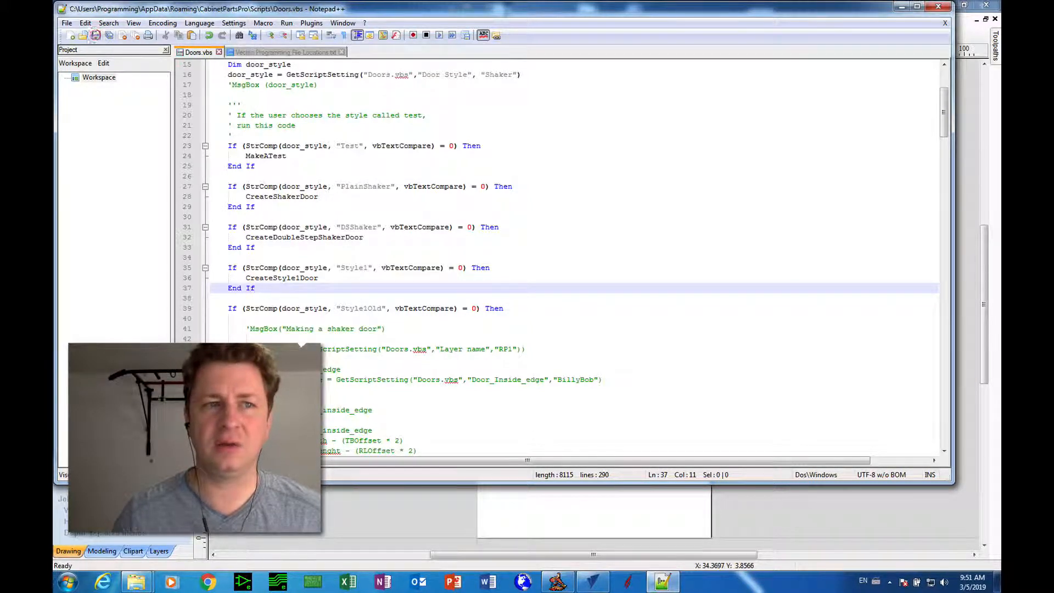
click(557, 581)
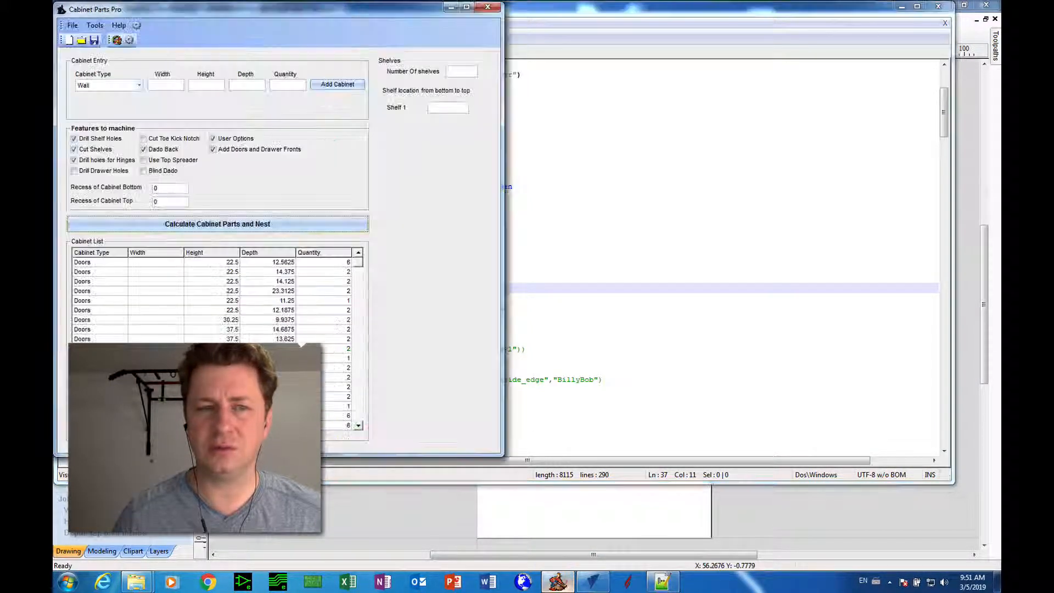
Calculate and nest the door parts, and open one nested door's DXF in a full-screen CabinetCad window.
click(220, 226)
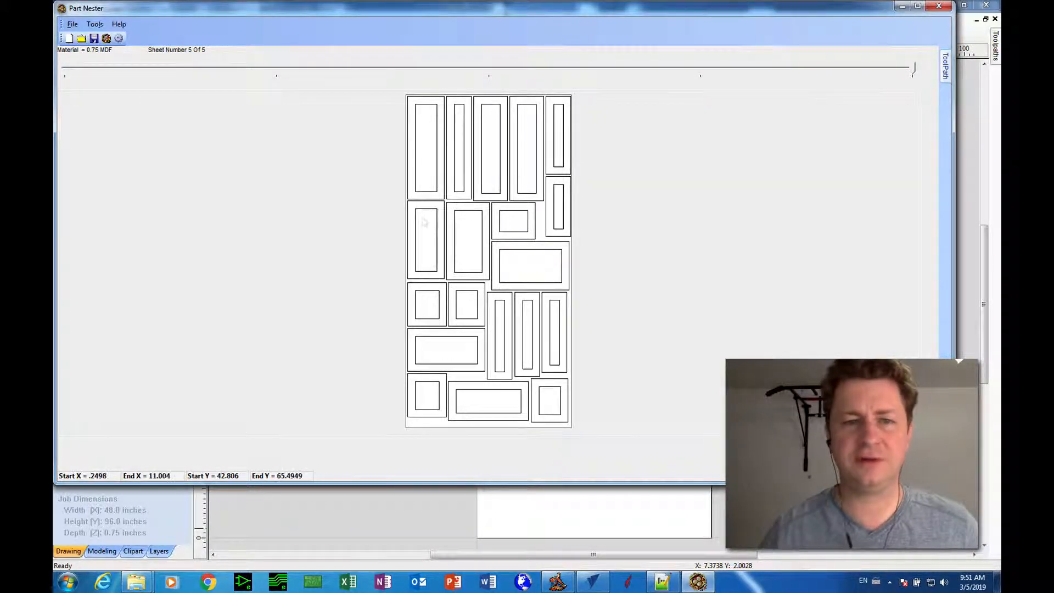
right_click(438, 228)
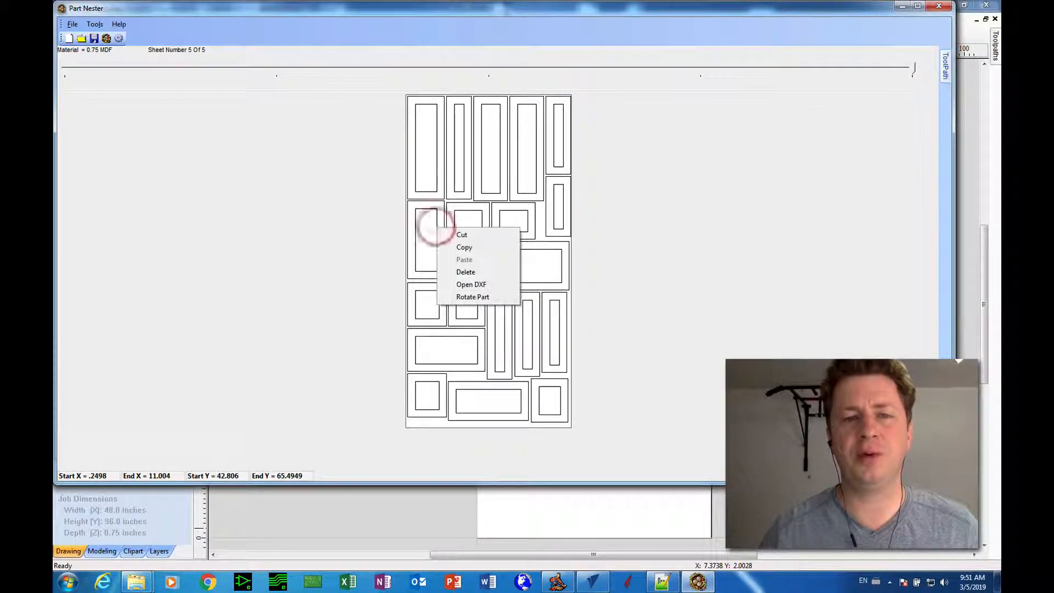
click(468, 284)
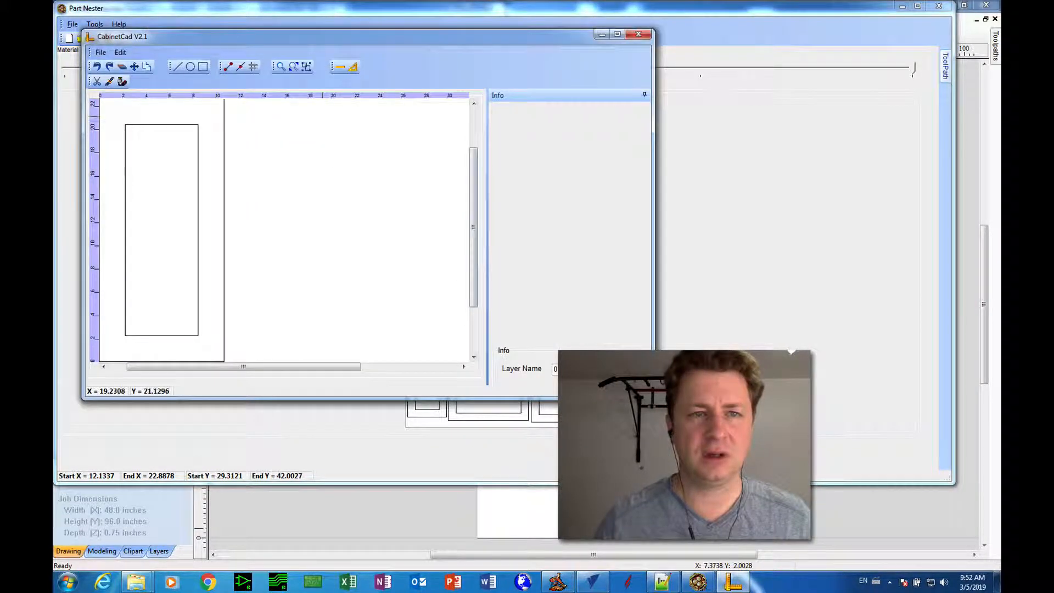
double_click(280, 38)
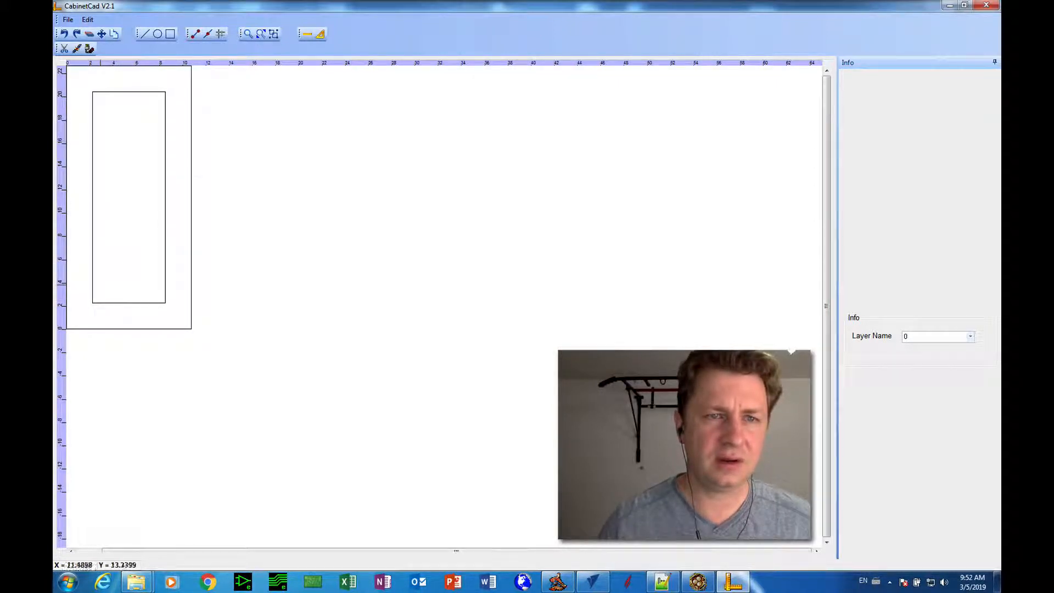
Inspect the layer names of the door's inner panel and outer rectangle, and close the door drawing.
click(98, 301)
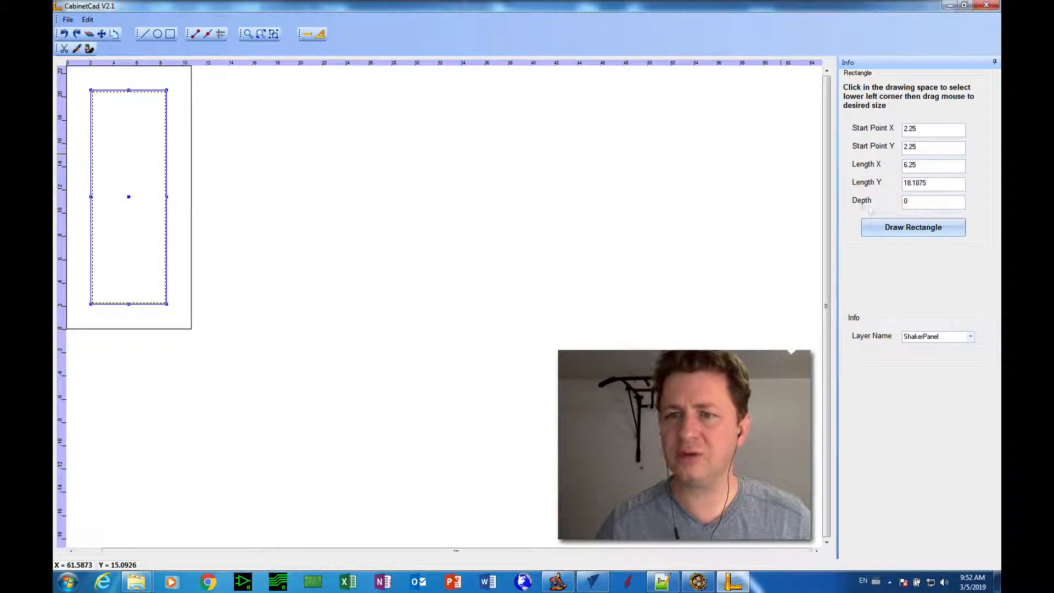
click(186, 84)
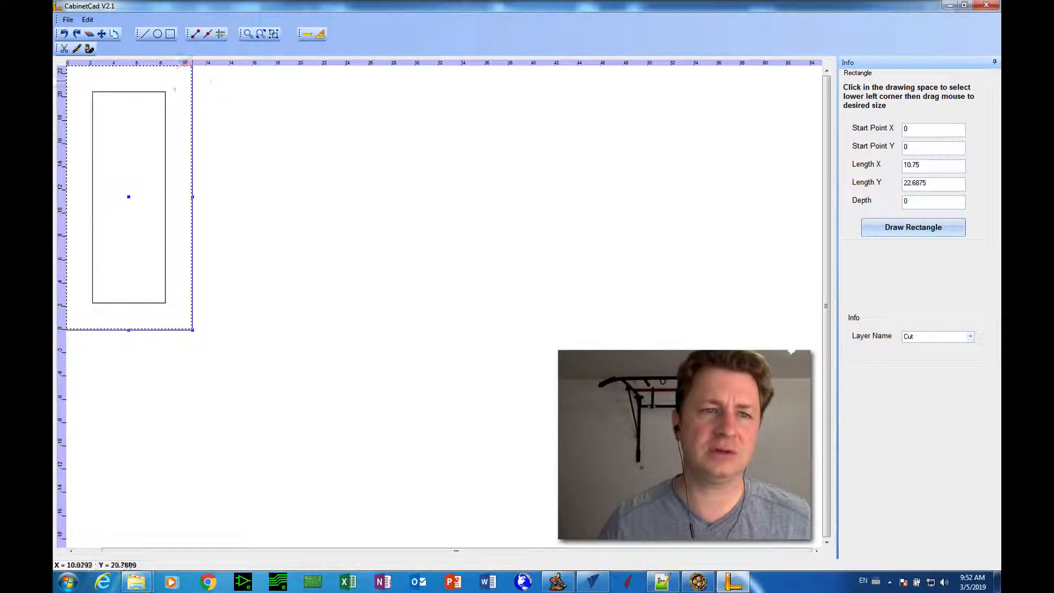
click(164, 101)
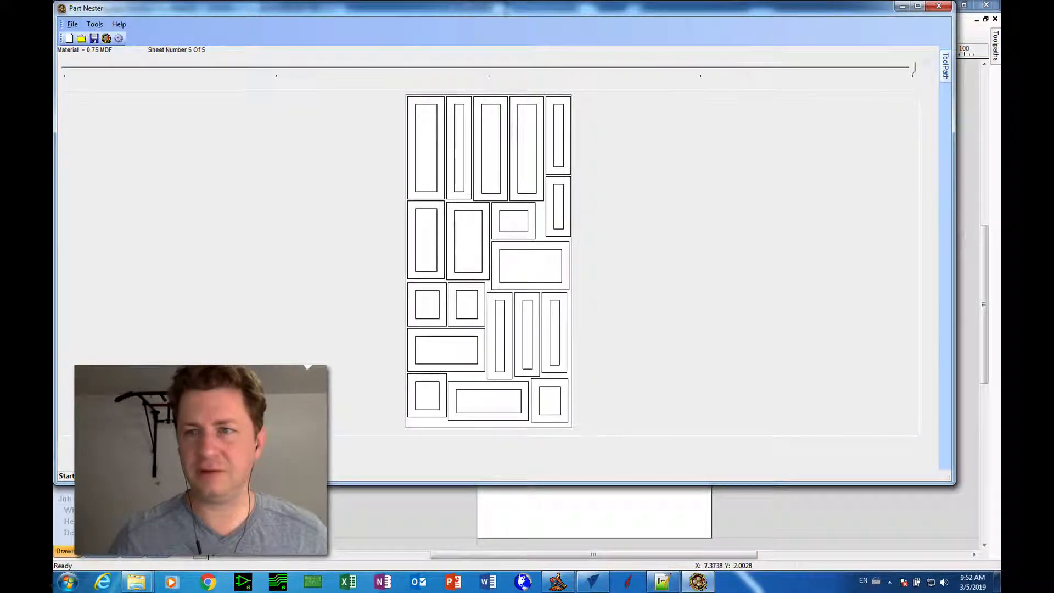
Look over the toolpath settings in Part Nester and hide them again.
click(946, 62)
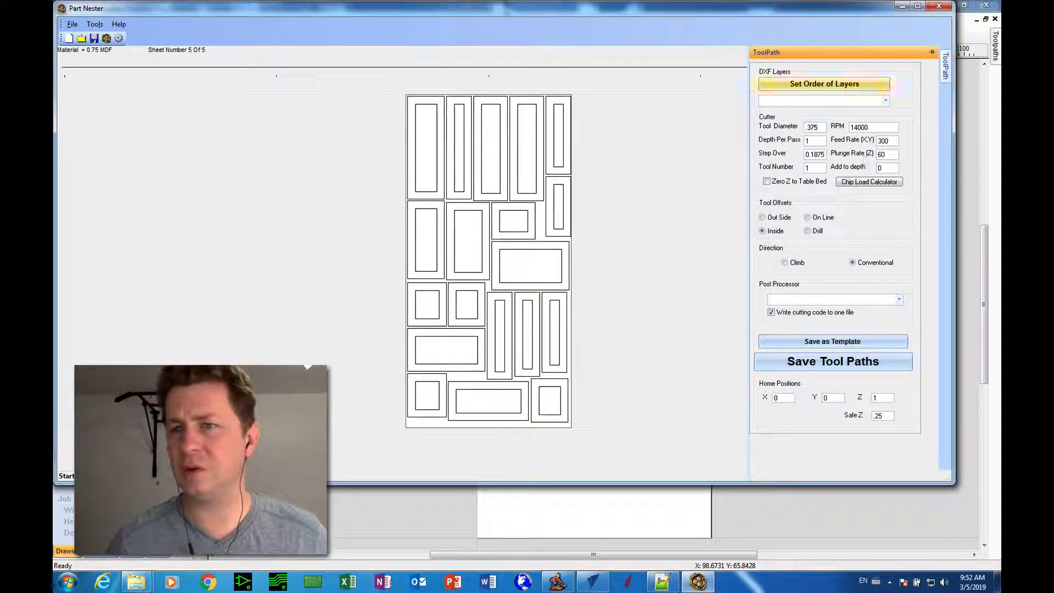
click(945, 60)
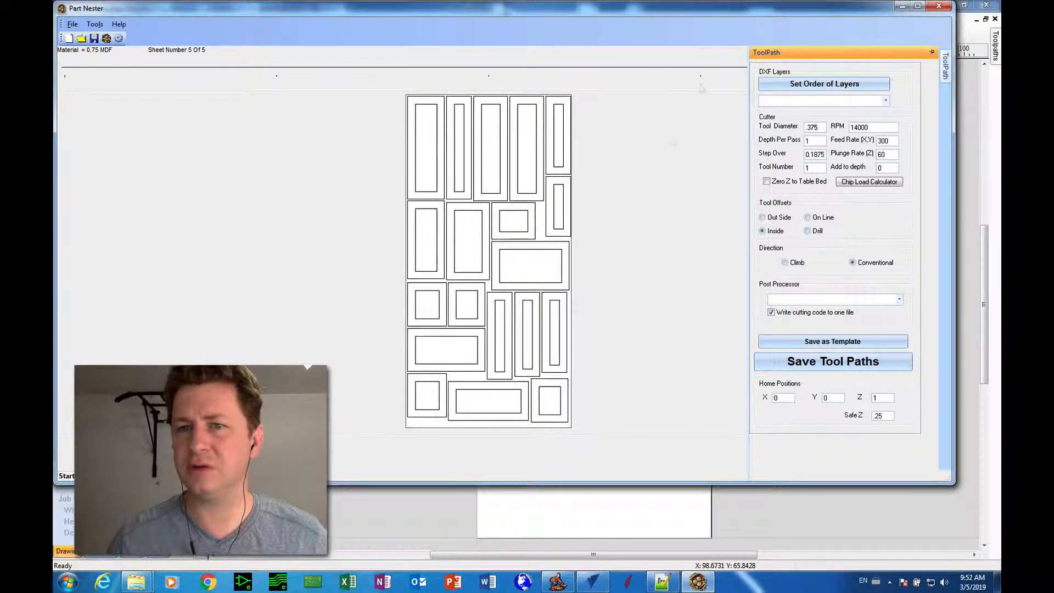
click(679, 137)
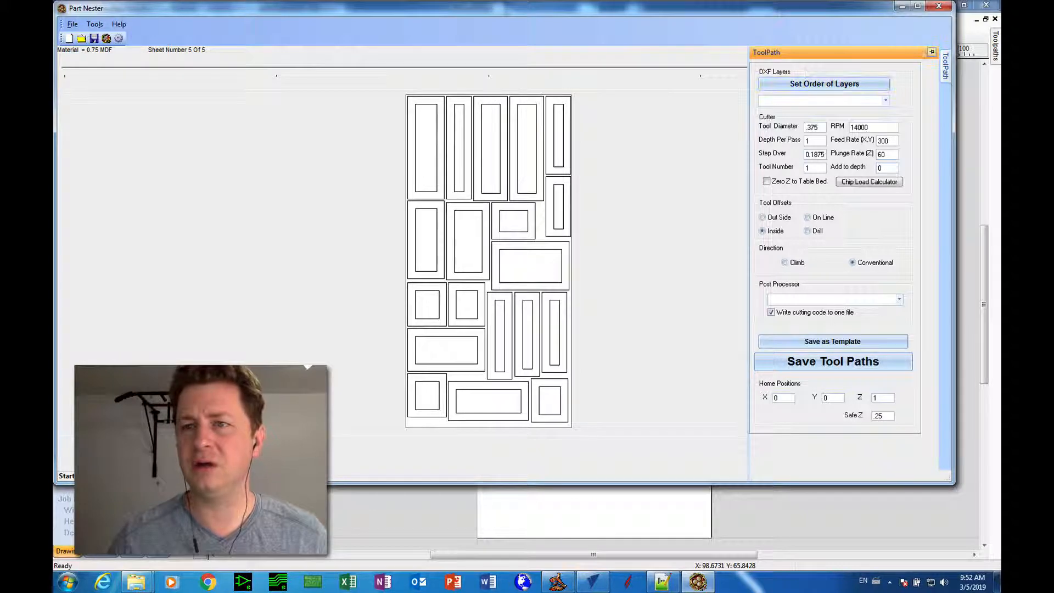
click(932, 52)
click(945, 51)
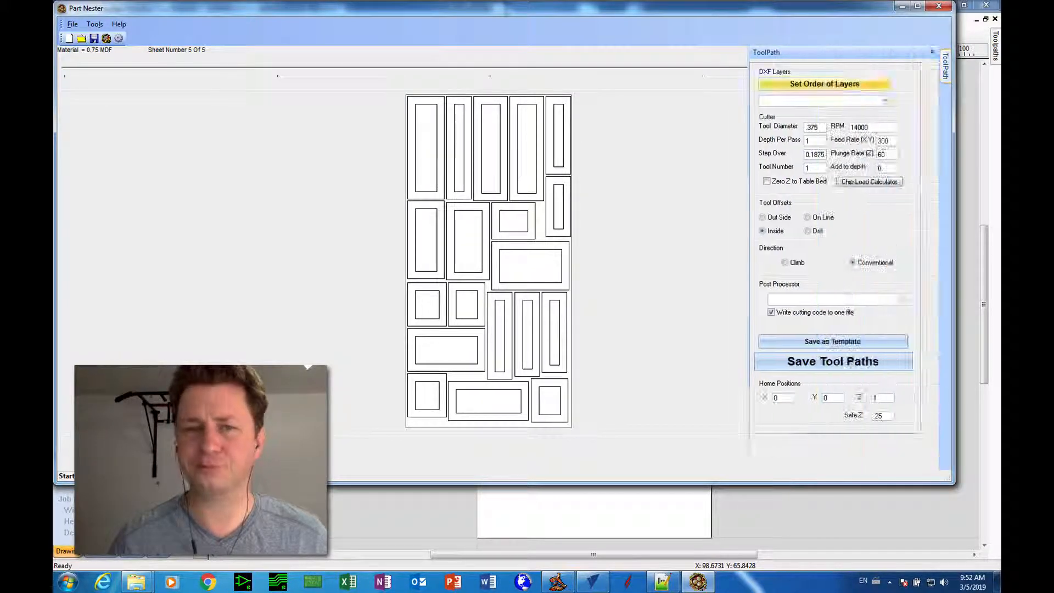
click(663, 133)
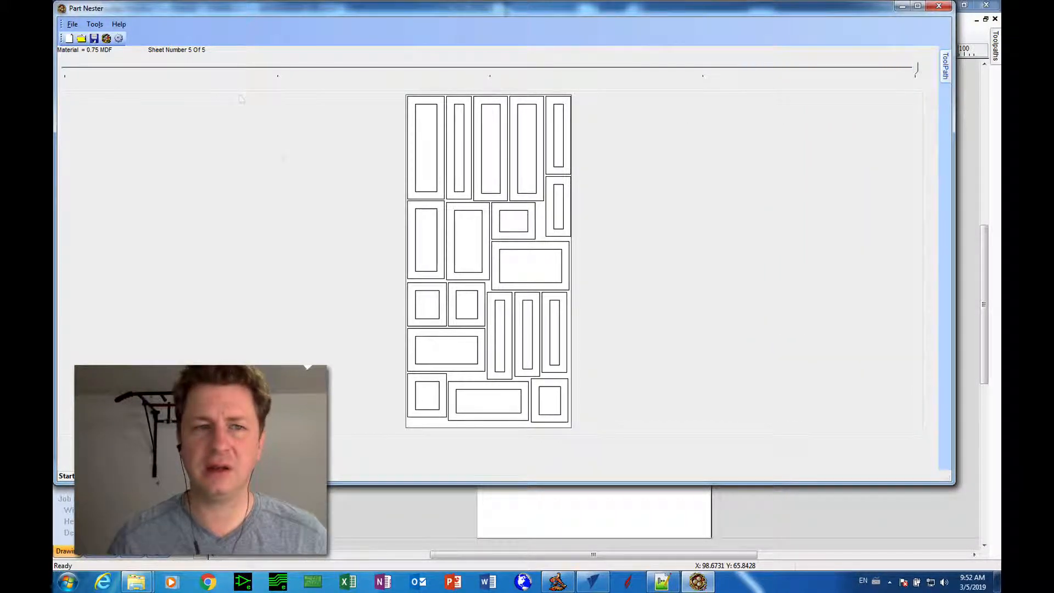
Review the nested 0.75 MDF sheets one after another and return to sheet 1.
click(274, 70)
click(488, 69)
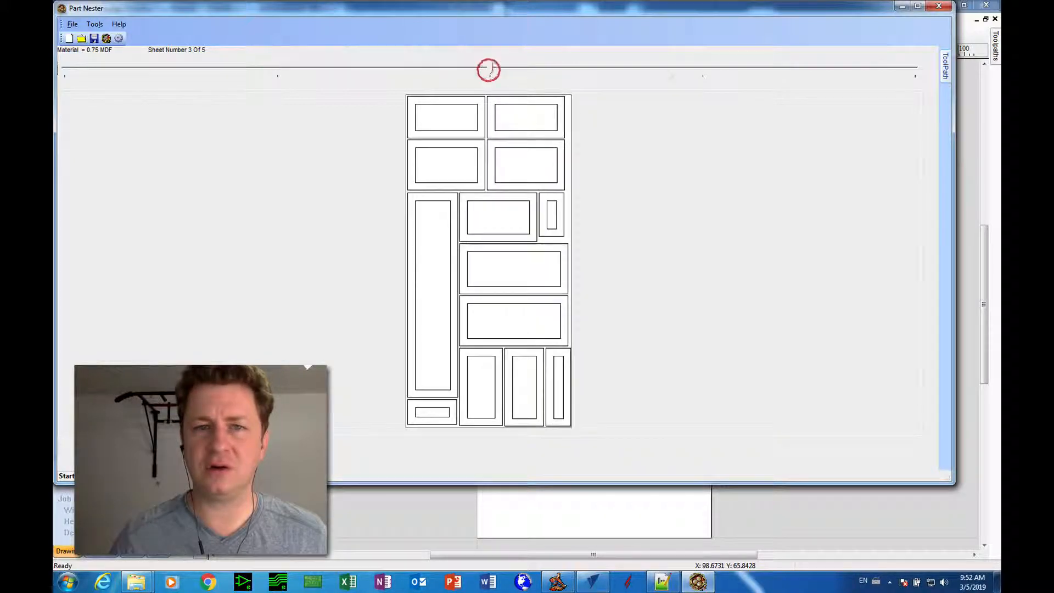
click(697, 69)
click(910, 68)
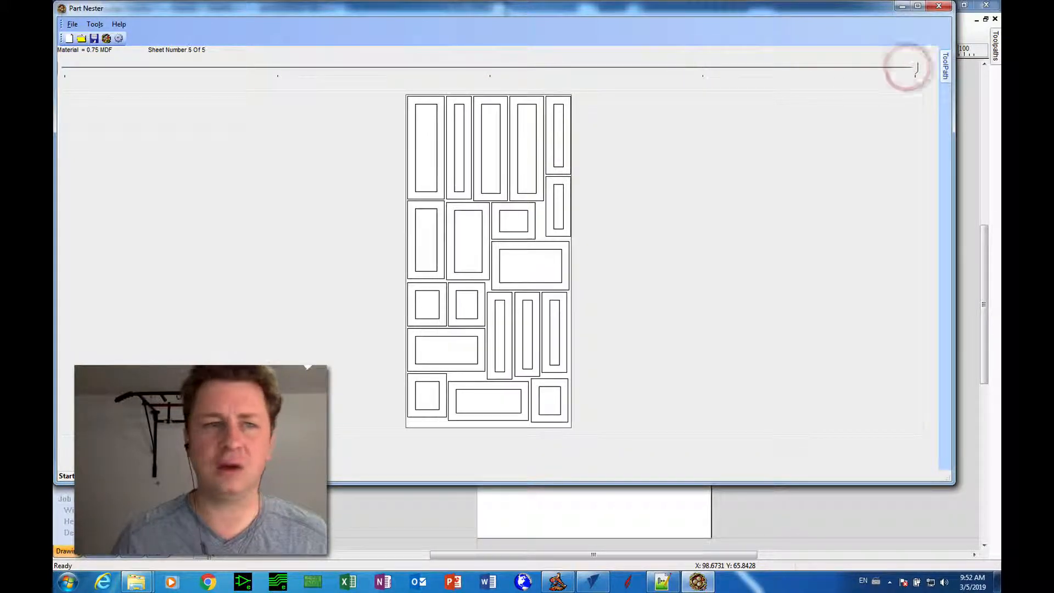
click(65, 69)
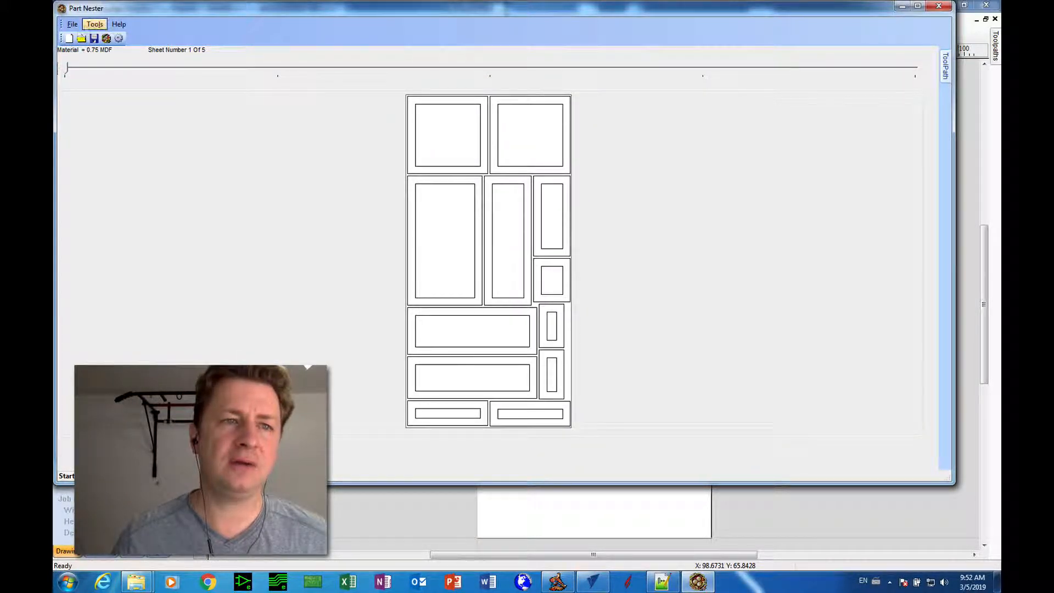
Copy the nested sheets for Vectric and paste them into the blank VCarve Pro job.
click(93, 24)
click(123, 87)
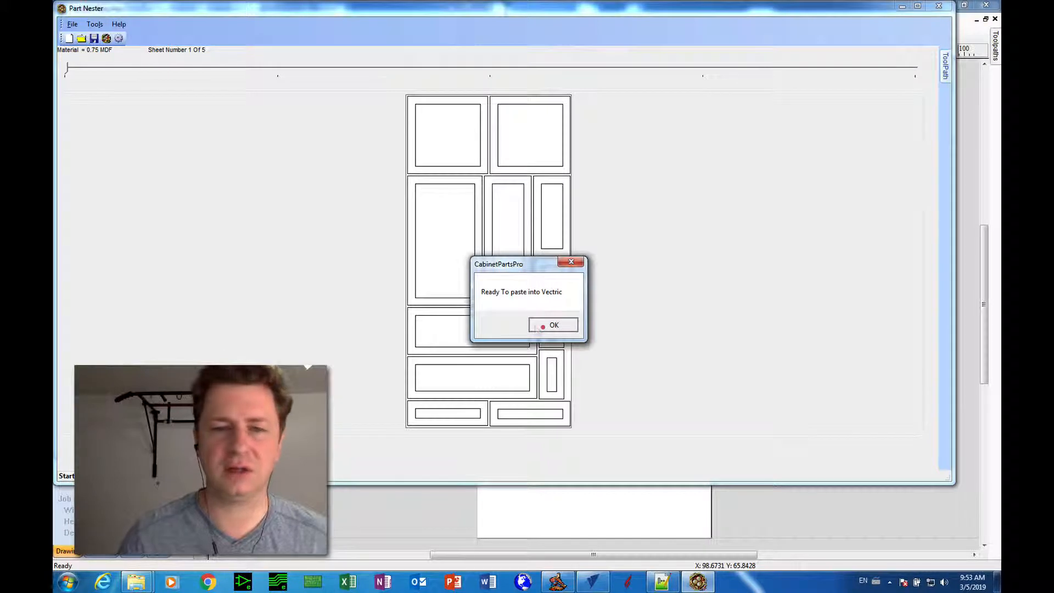
click(552, 324)
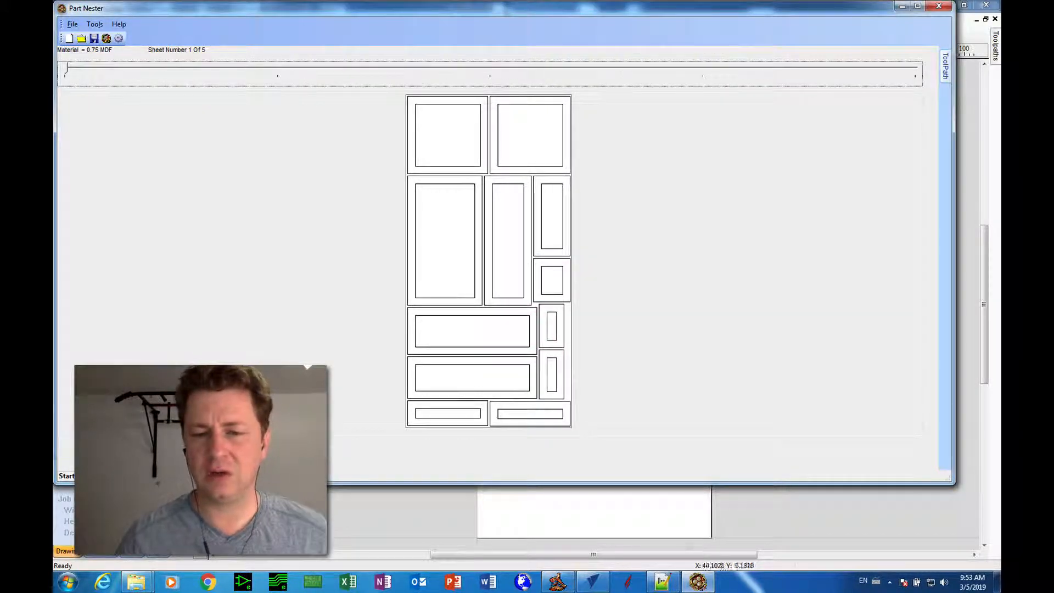
click(592, 583)
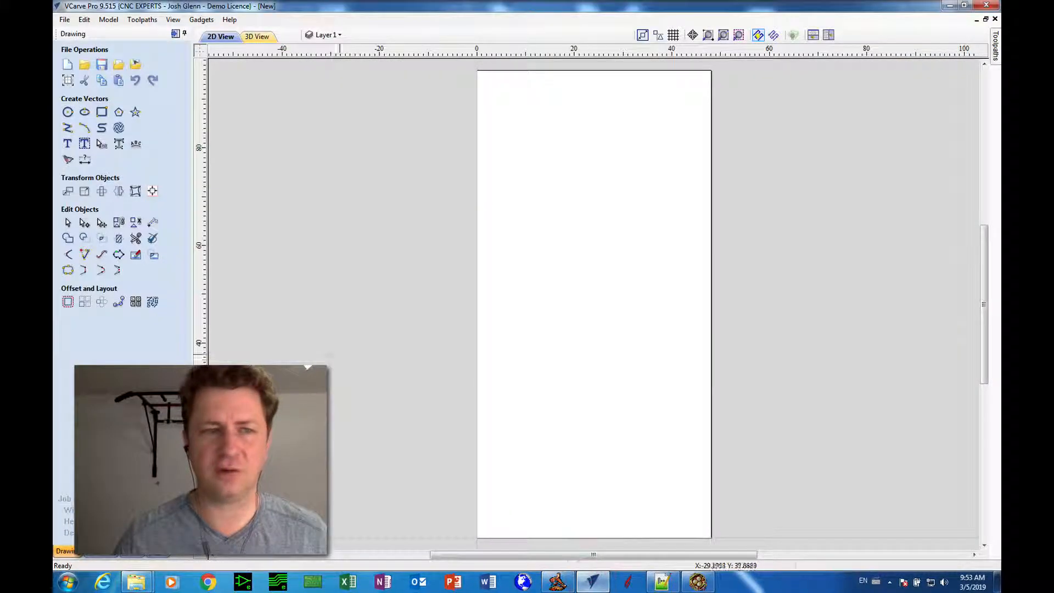
click(84, 20)
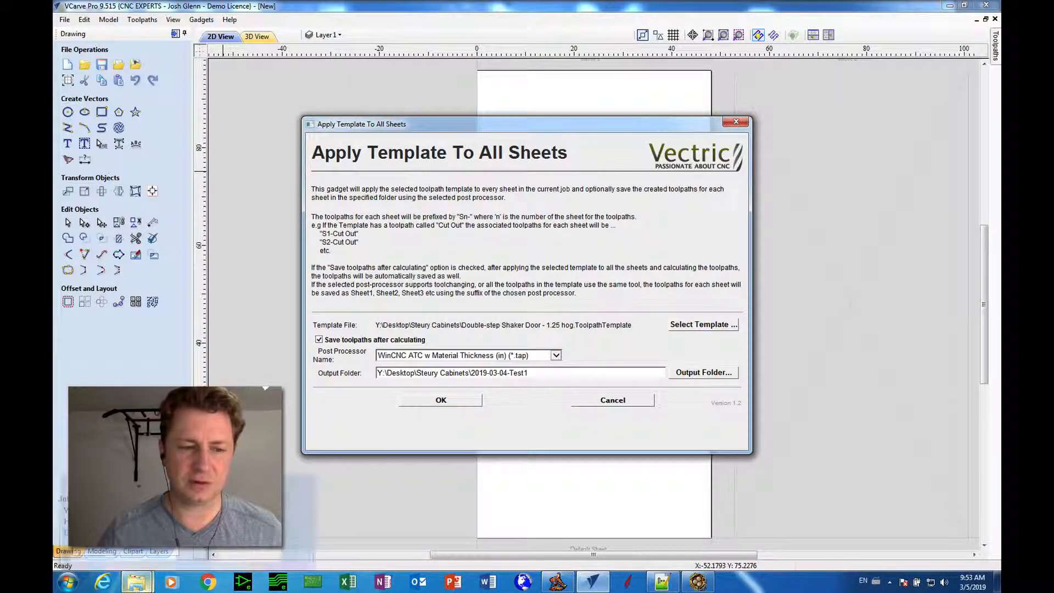
Create a folder named 2019-03-05-ShakerTest inside Steury Cabinets in Windows Explorer and return to VCarve Pro.
mouse_move(137, 582)
click(125, 517)
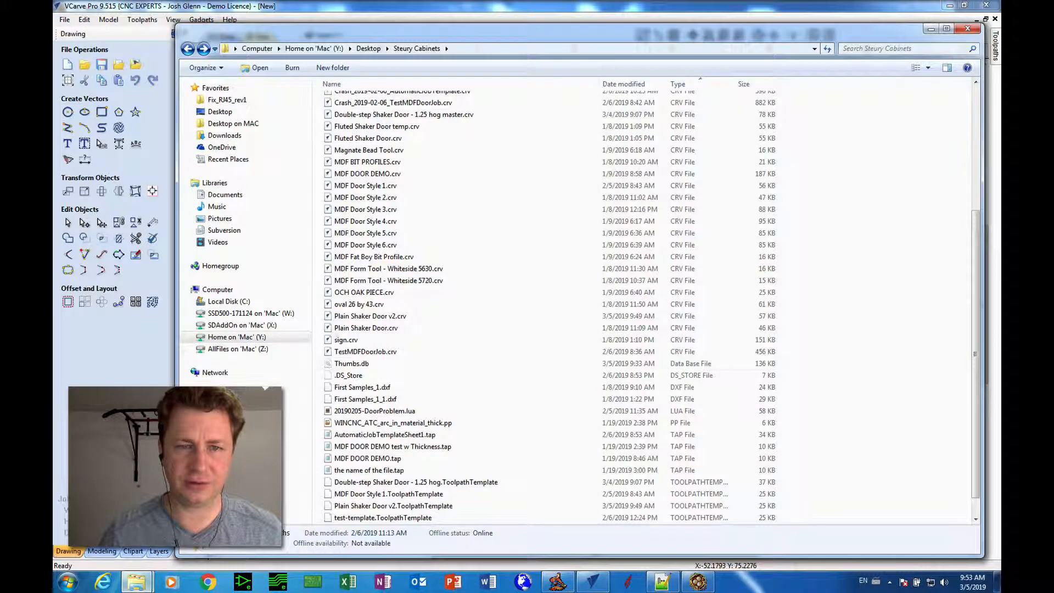
scroll(721, 350, up, 6)
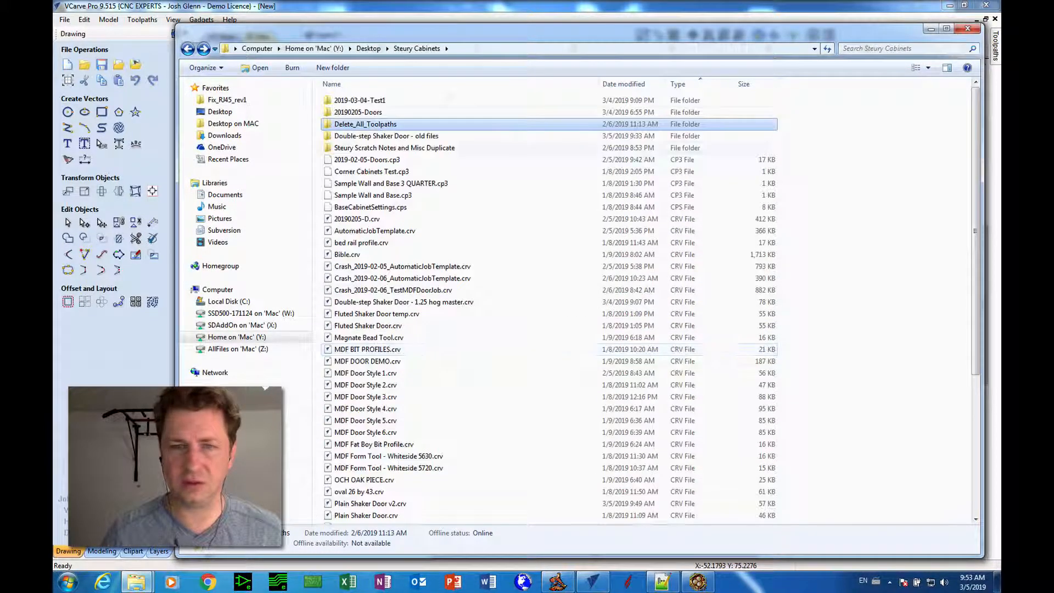
click(333, 67)
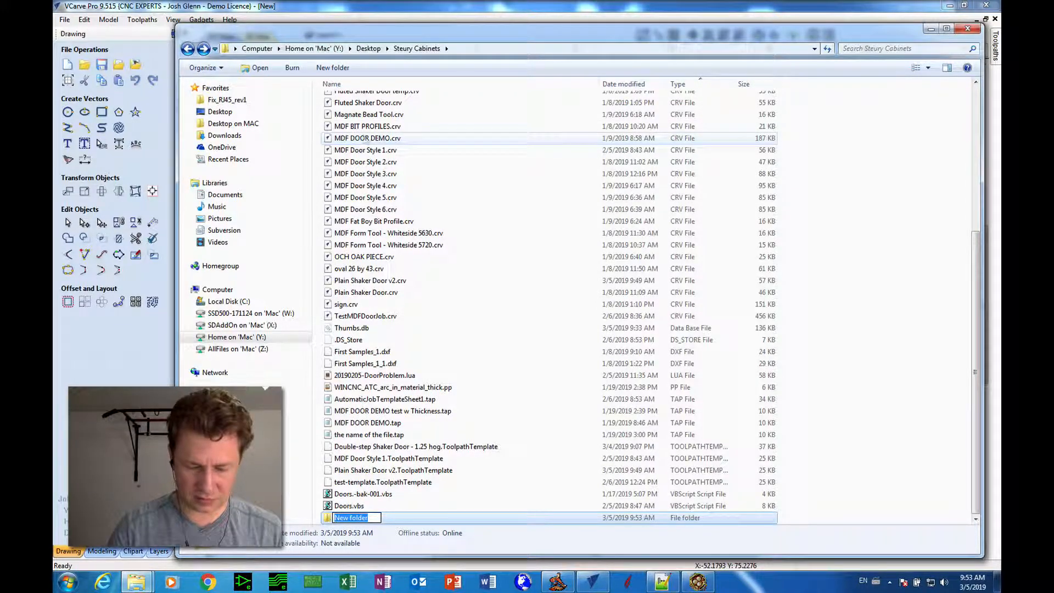
text(2019-)
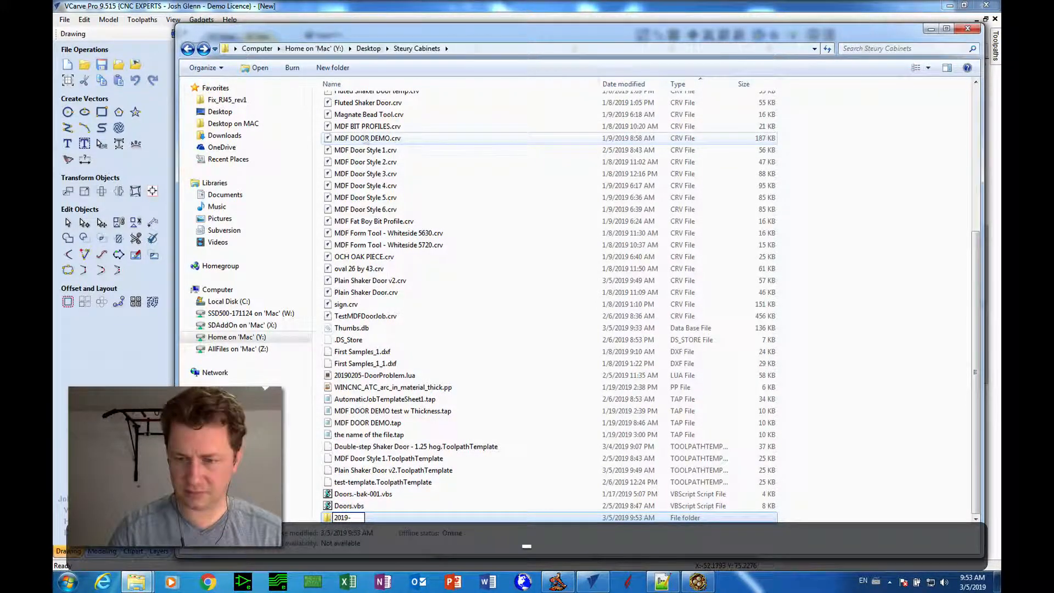
key(BackSpace)
text(03)
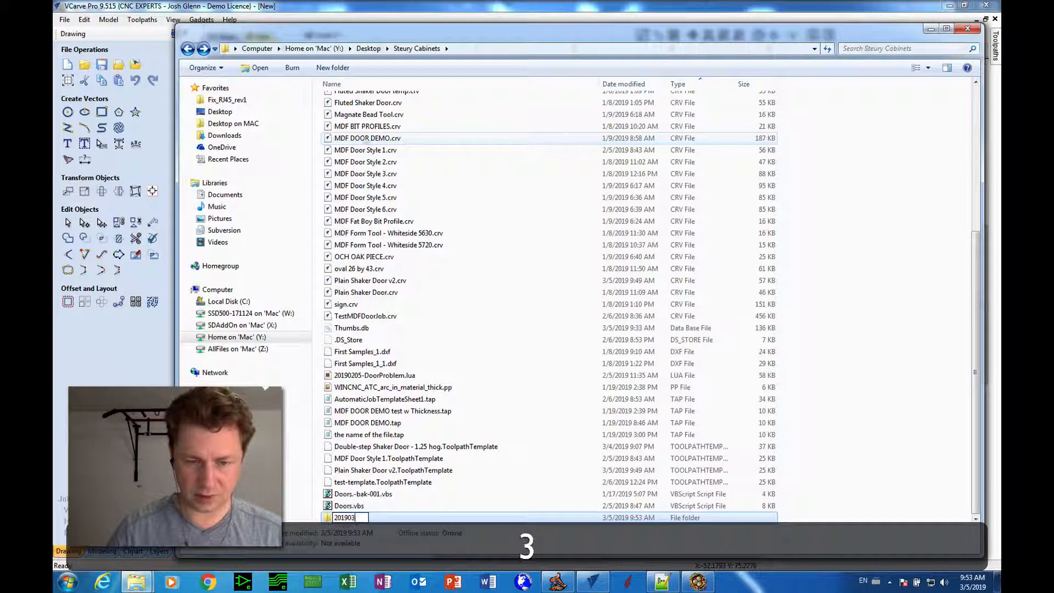
key(BackSpace)
key(BackSpace)
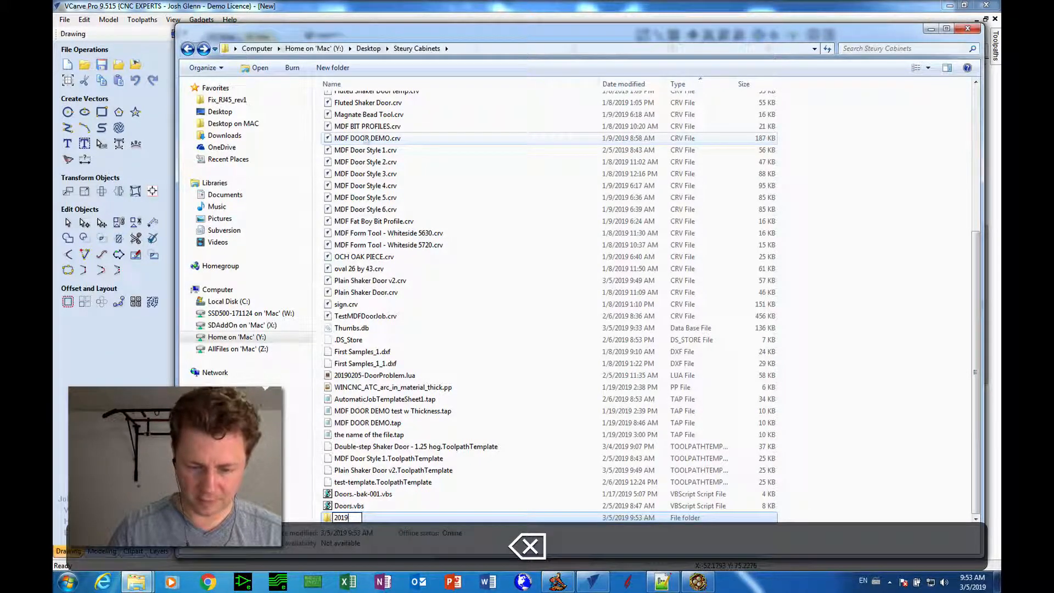
text(-03-)
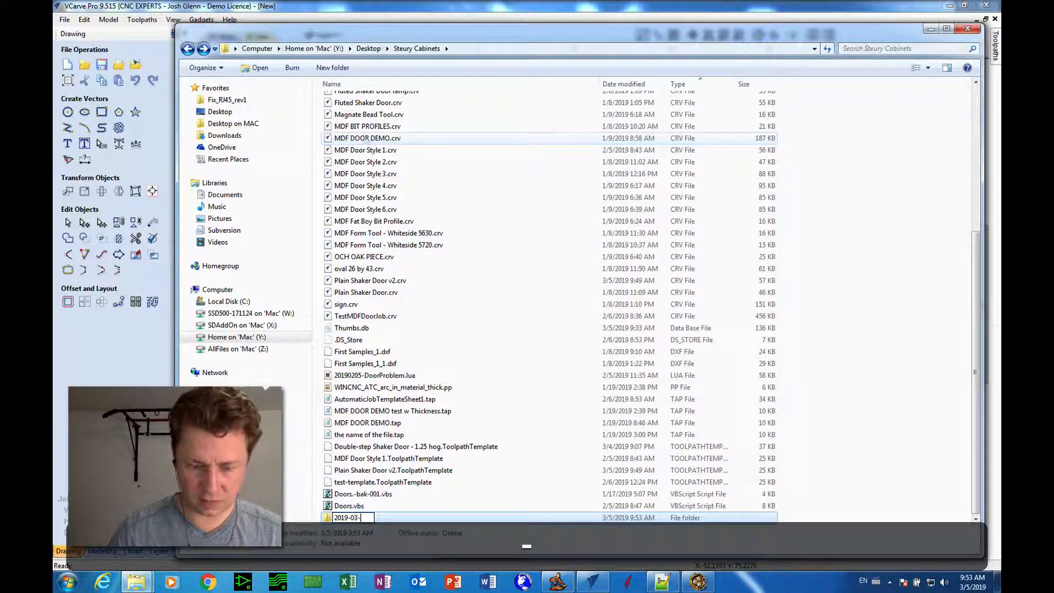
text(05-)
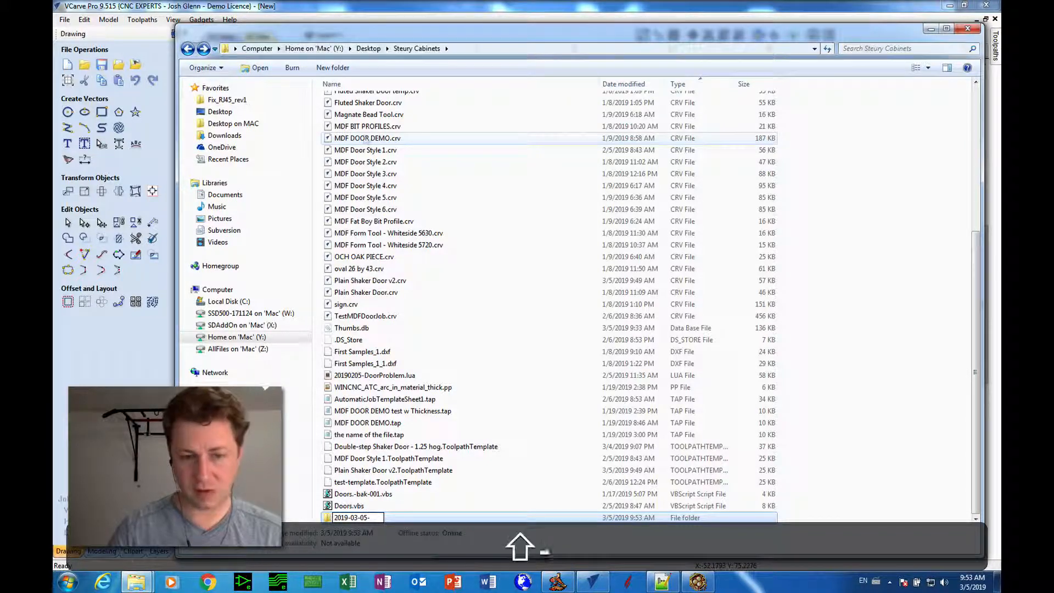
text(ShakerTest)
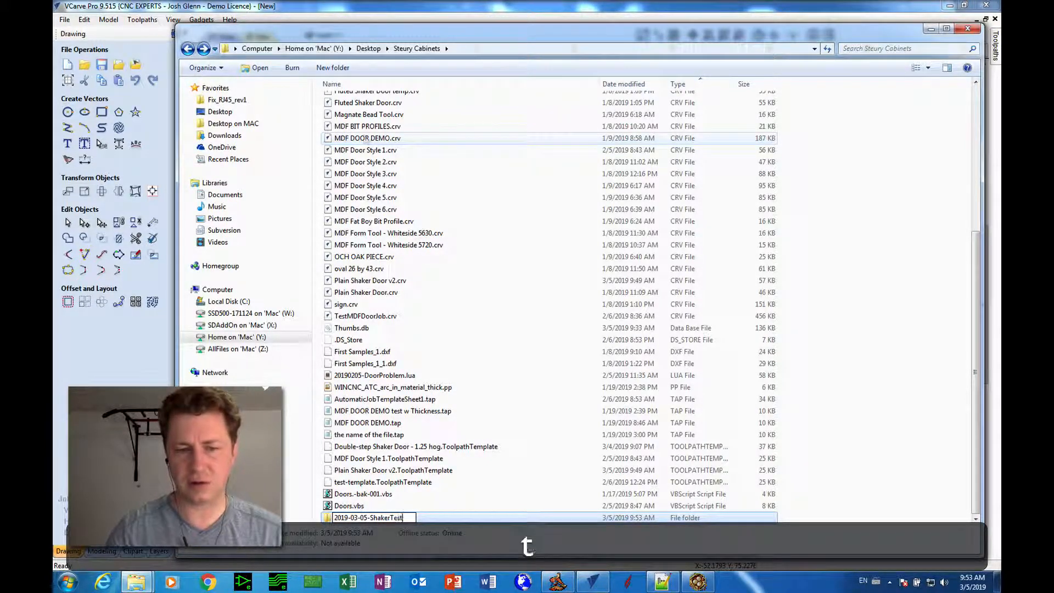
key(Return)
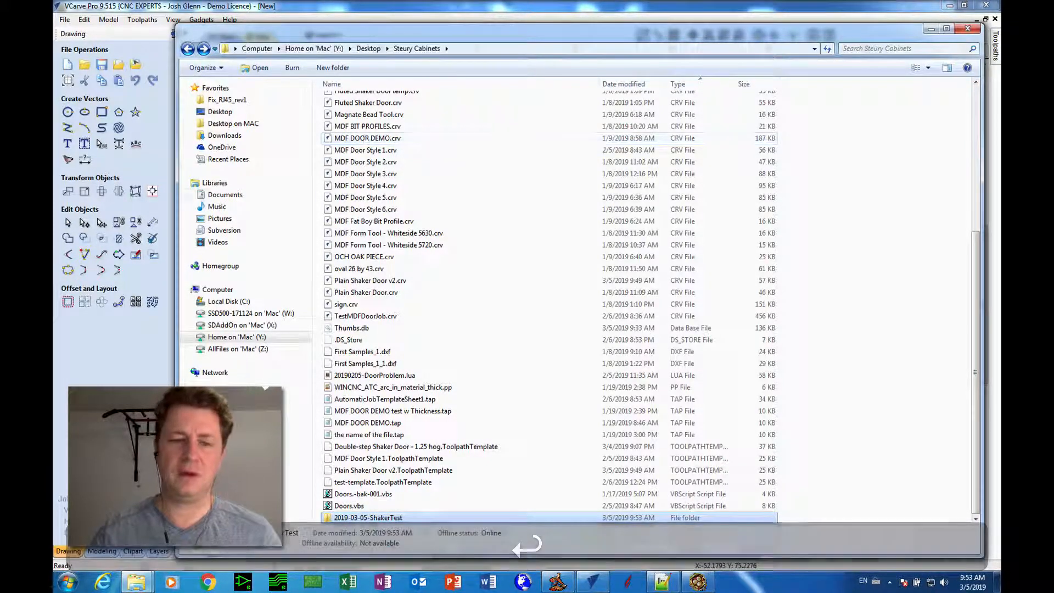
double_click(372, 516)
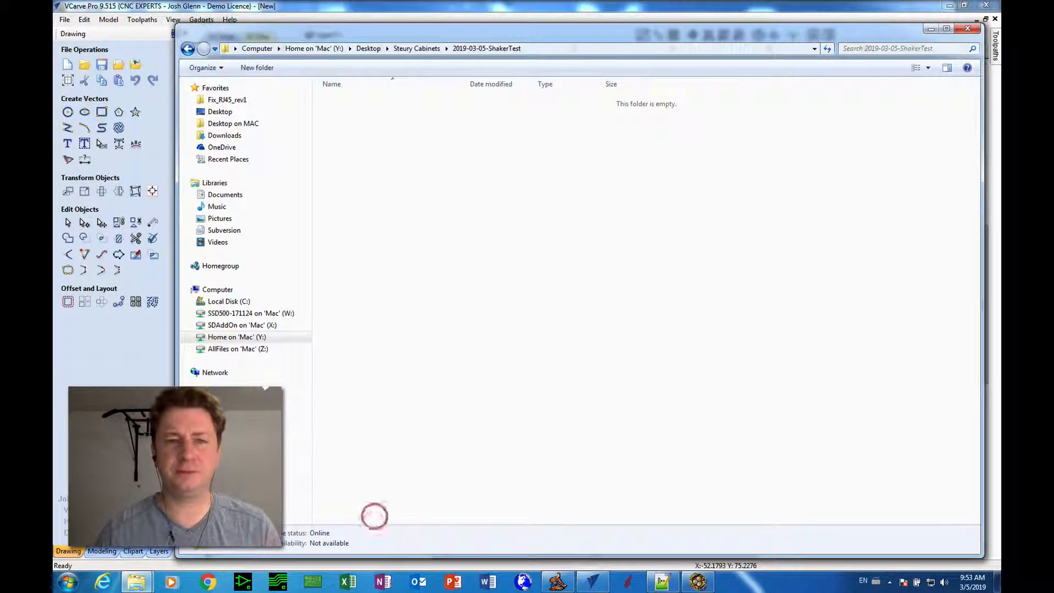
click(322, 5)
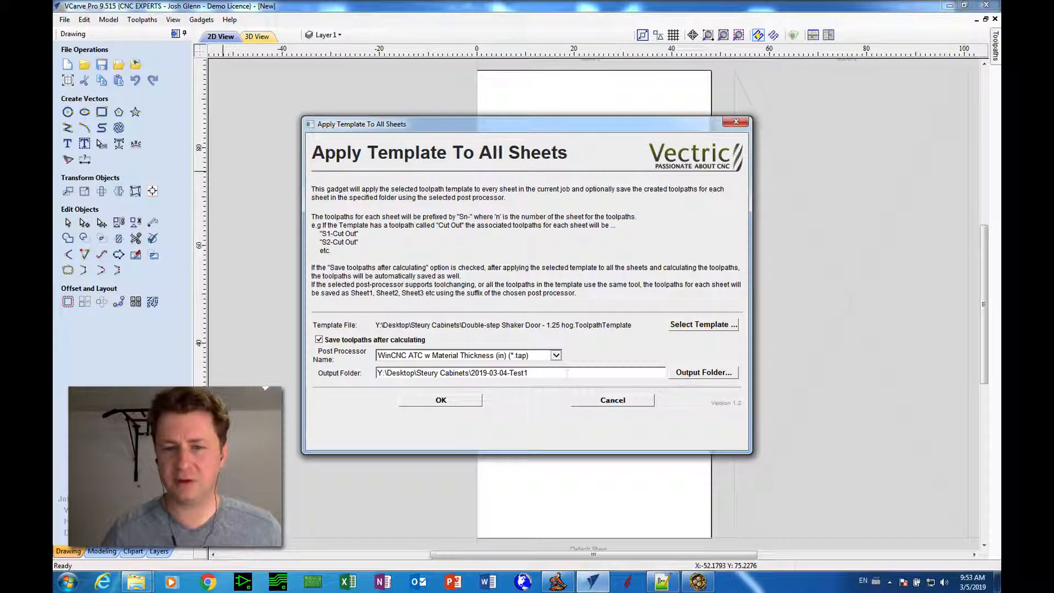
Set the output folder to 2019-03-05-ShakerTest and apply the Double-step Shaker Door - 1.25 hog template to all sheets.
click(690, 373)
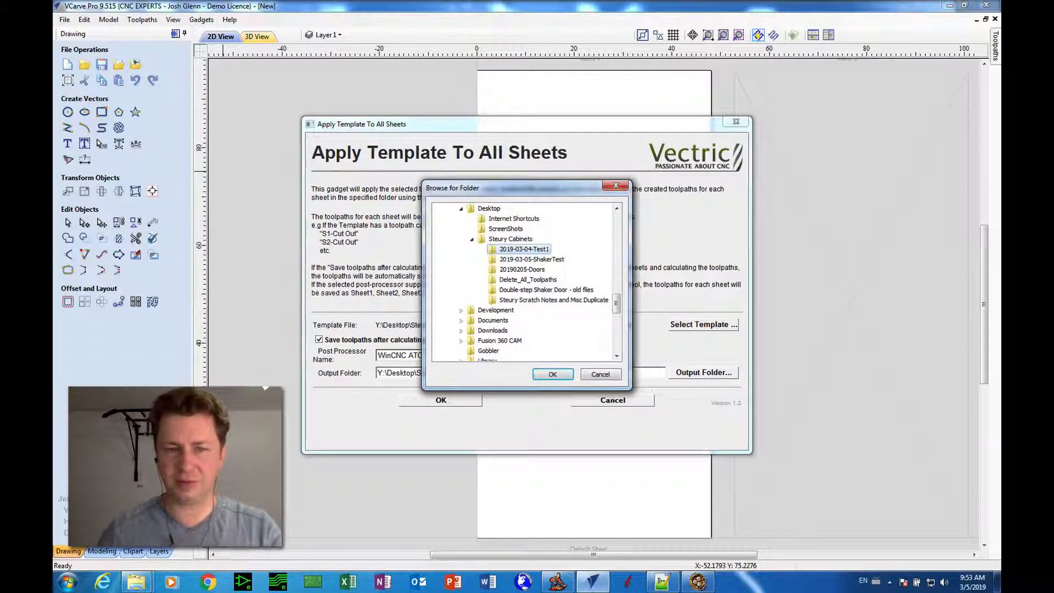
click(532, 259)
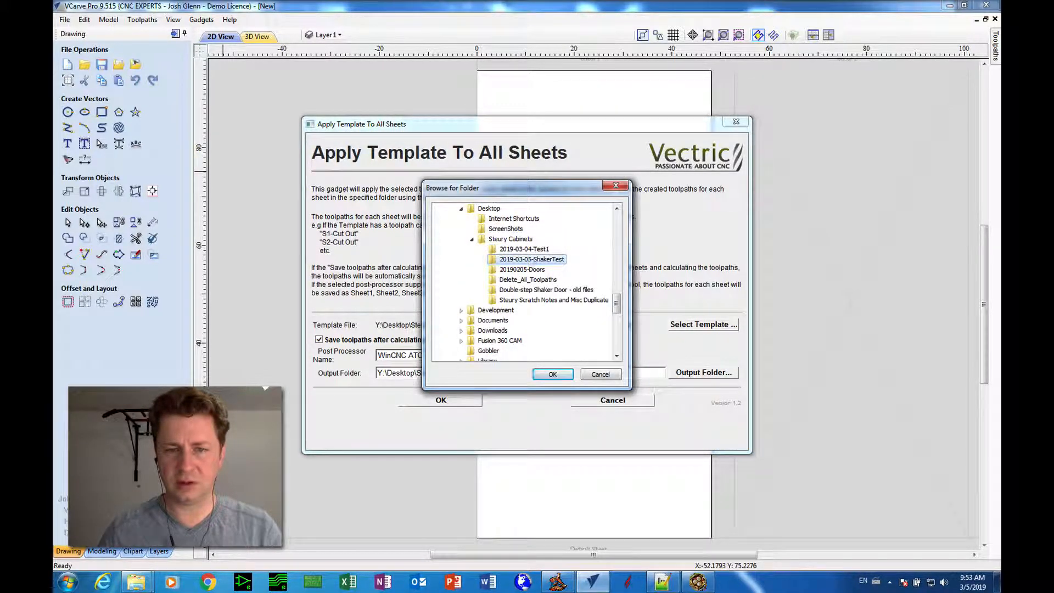
click(551, 375)
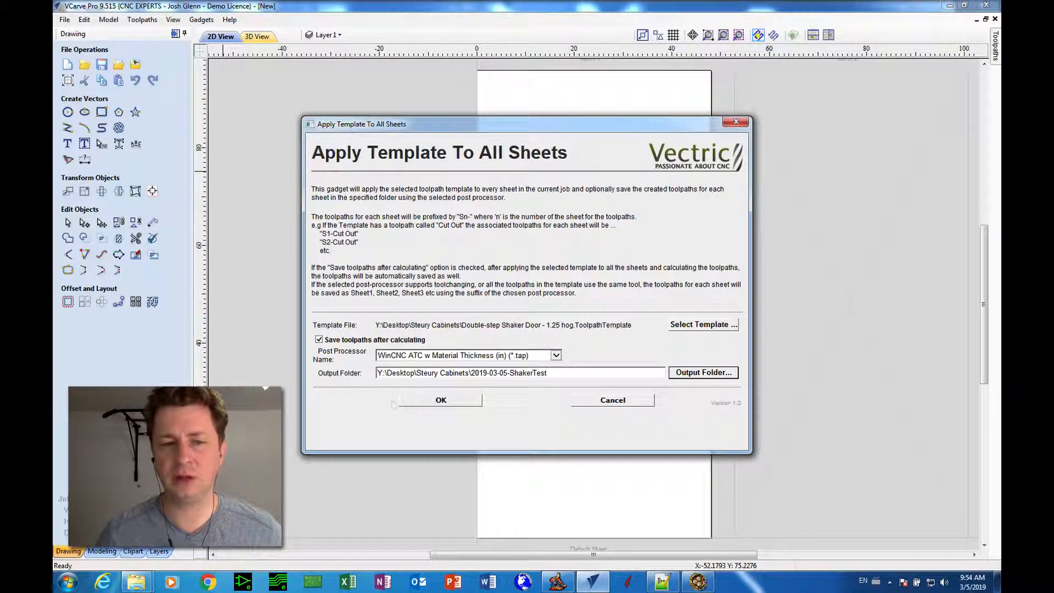
click(411, 401)
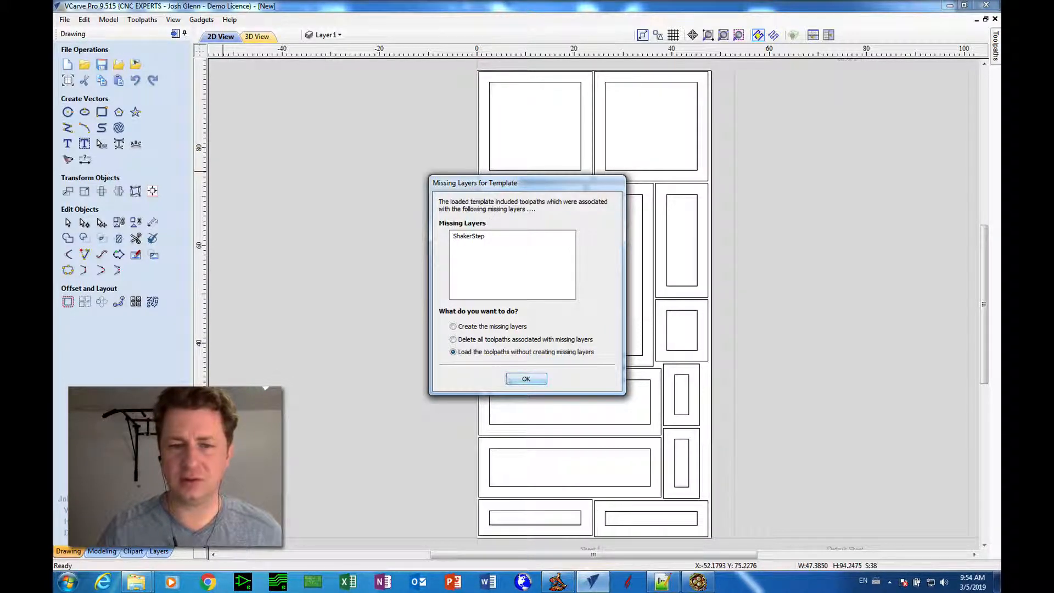
Load the template's toolpaths on each sheet without creating the missing ShakerStep layer.
click(513, 378)
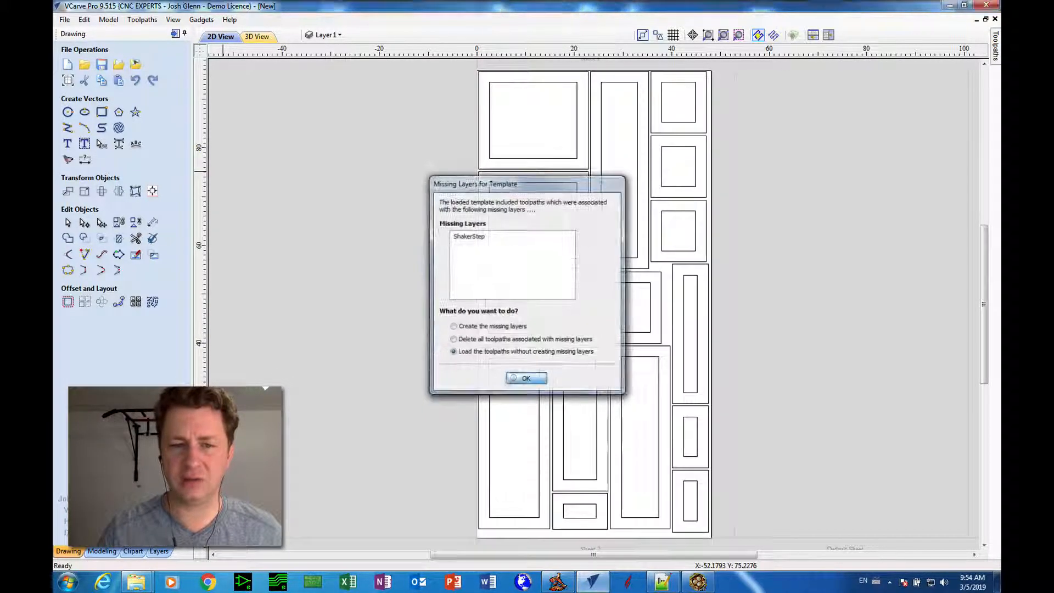
click(514, 377)
click(514, 377)
click(514, 378)
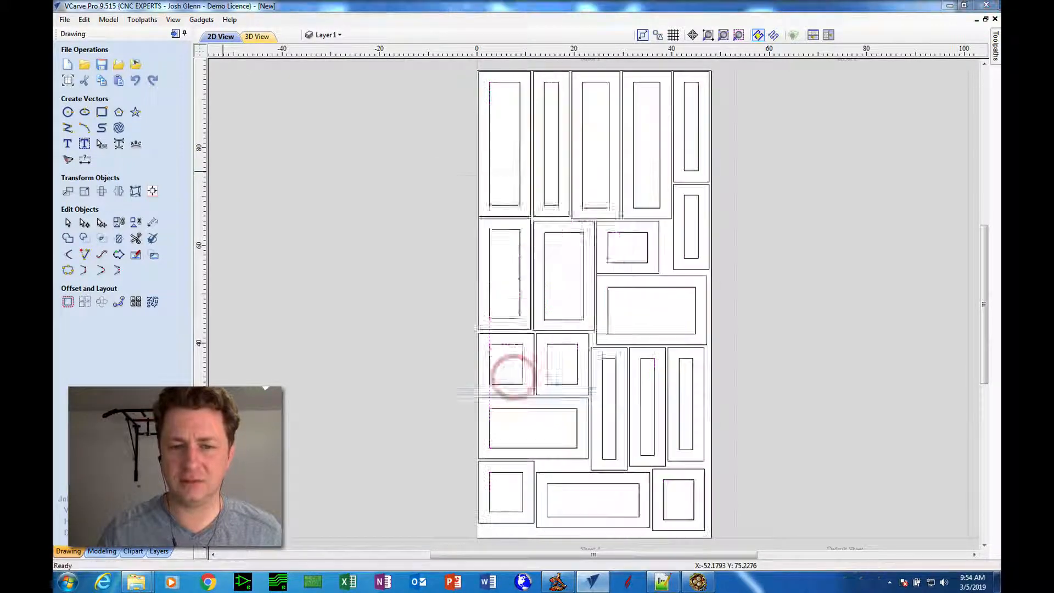
click(514, 377)
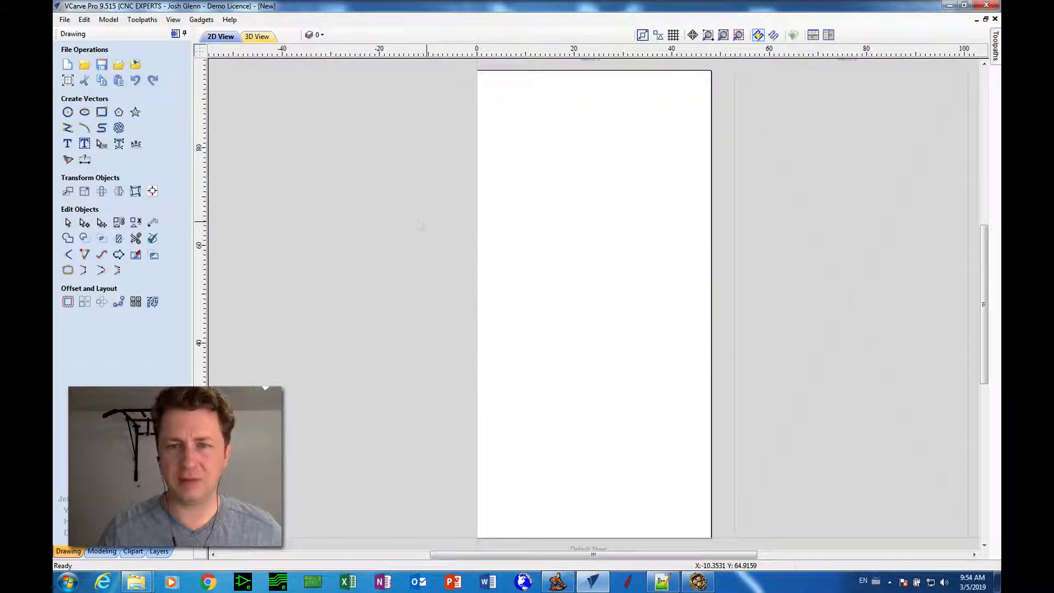
Close the current job without saving its changes.
click(64, 19)
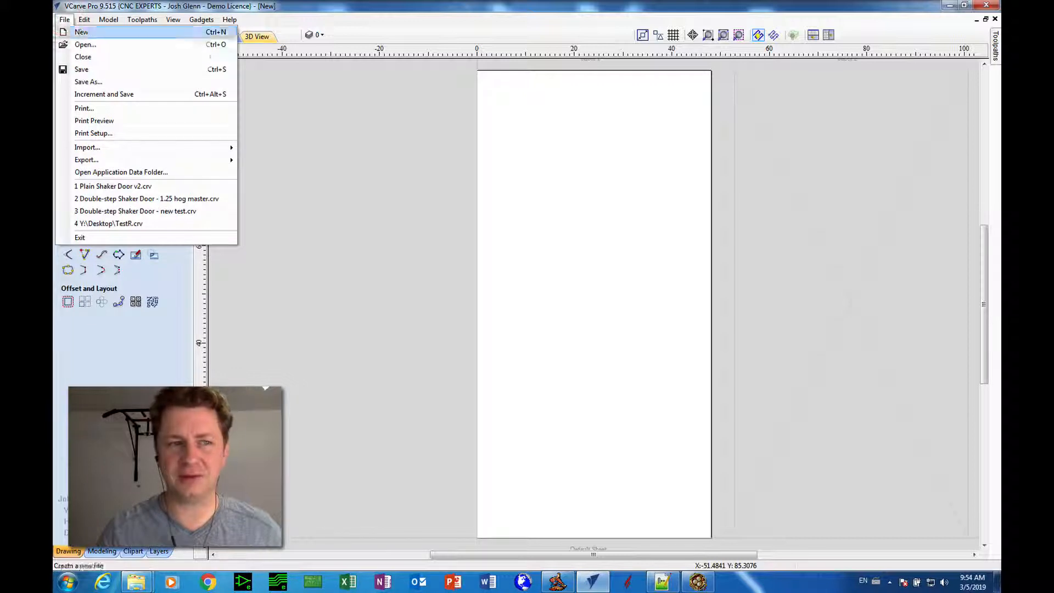
click(83, 57)
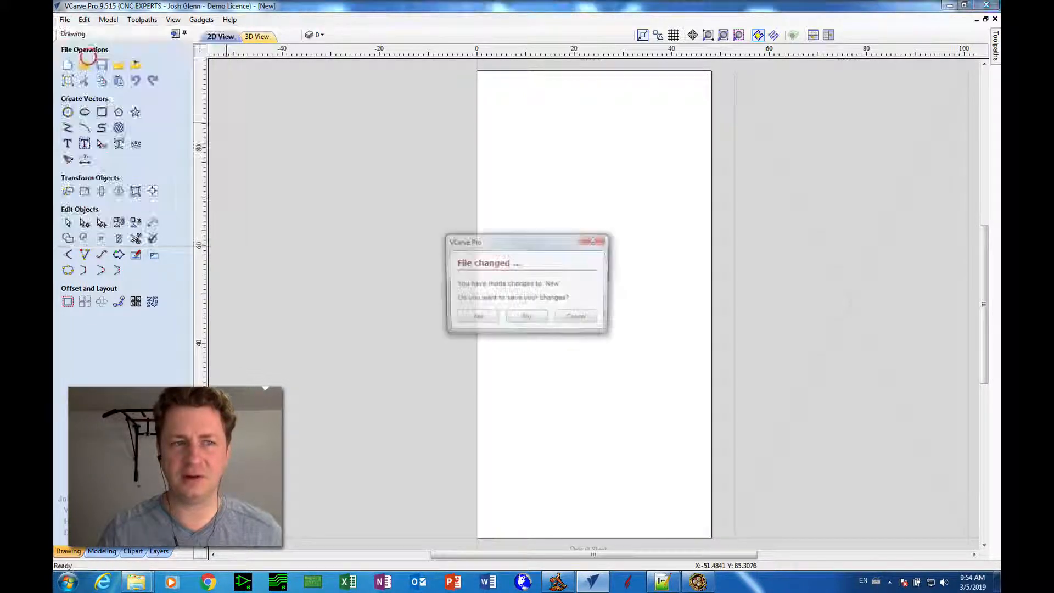
click(517, 311)
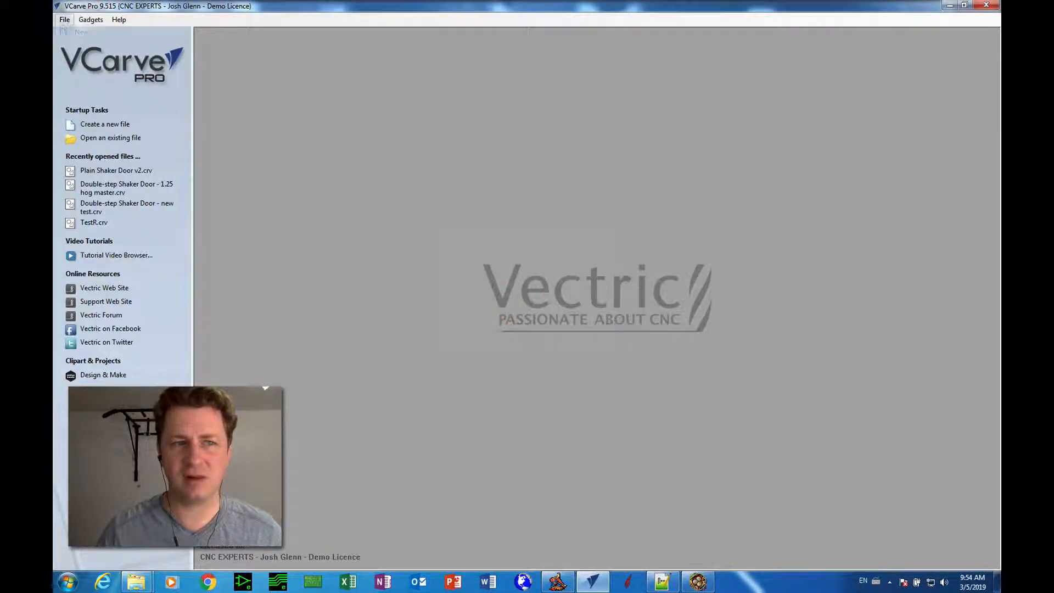
Create a new single-sided job of 48 x 96 x 0.75 inches and paste the copied nested sheets into it.
click(64, 20)
click(74, 32)
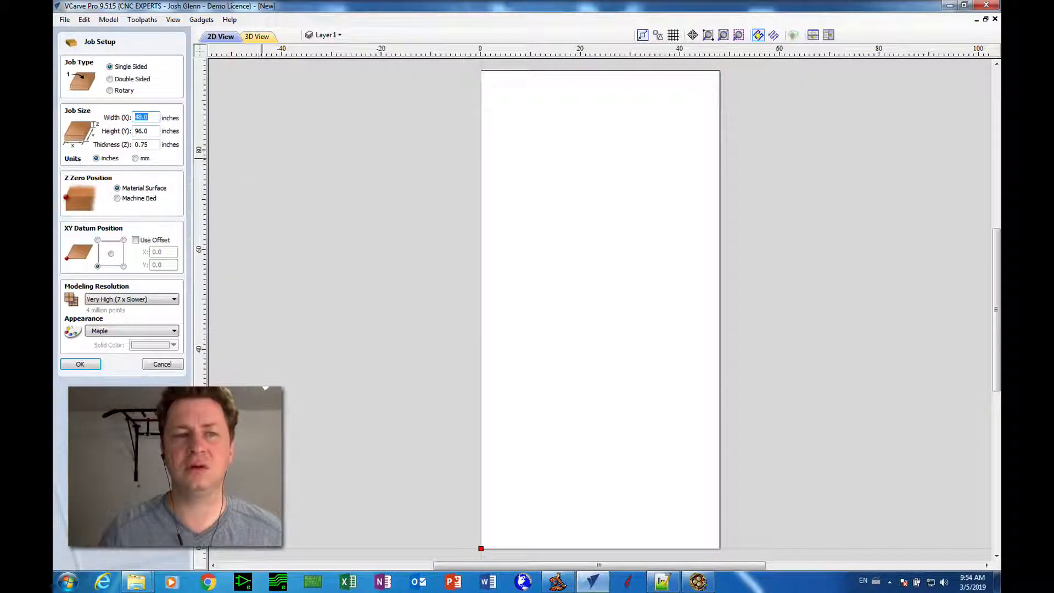
click(91, 365)
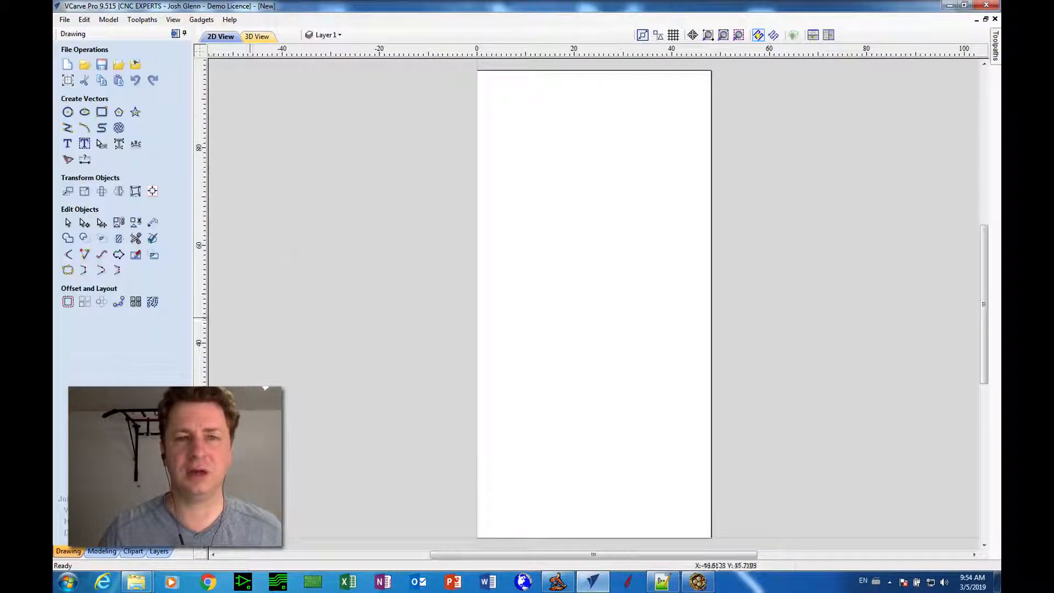
click(83, 19)
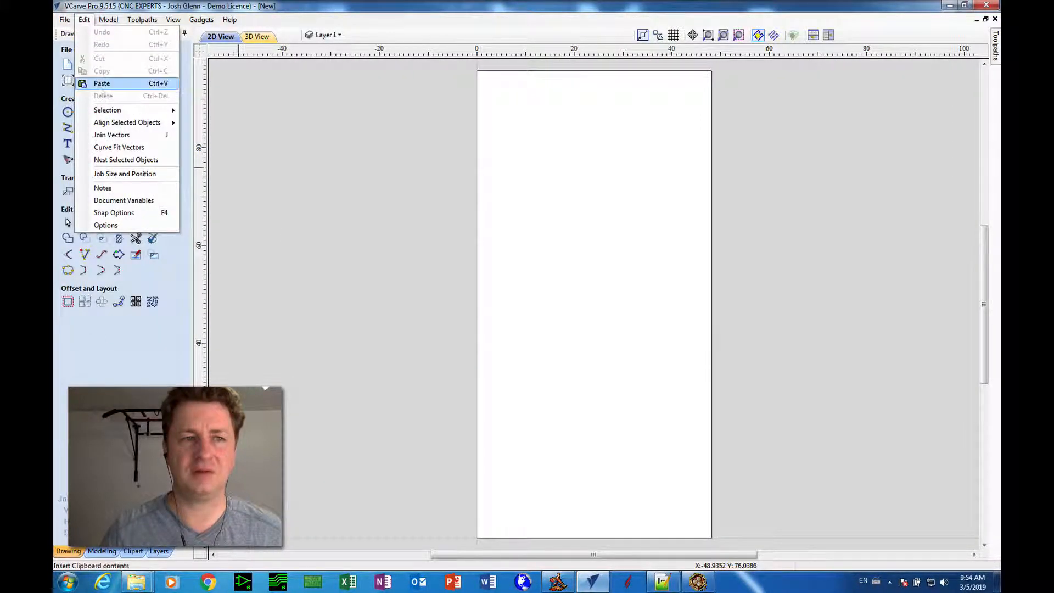
click(104, 84)
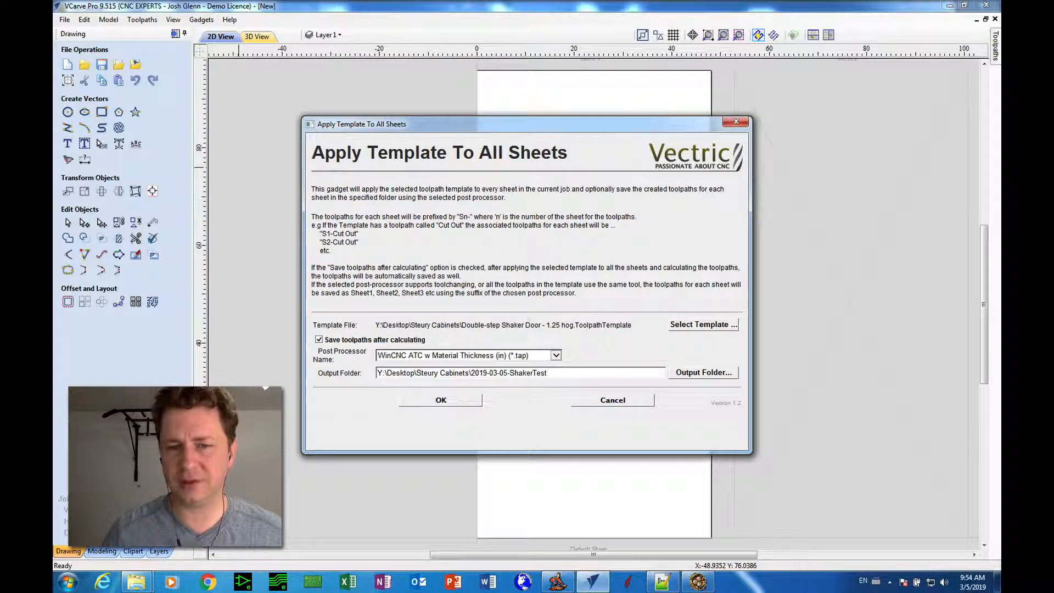
Replace the template file with Plain Shaker Door v2.ToolpathTemplate and apply it to all sheets, saving the toolpaths.
drag(462, 325, 630, 327)
click(680, 329)
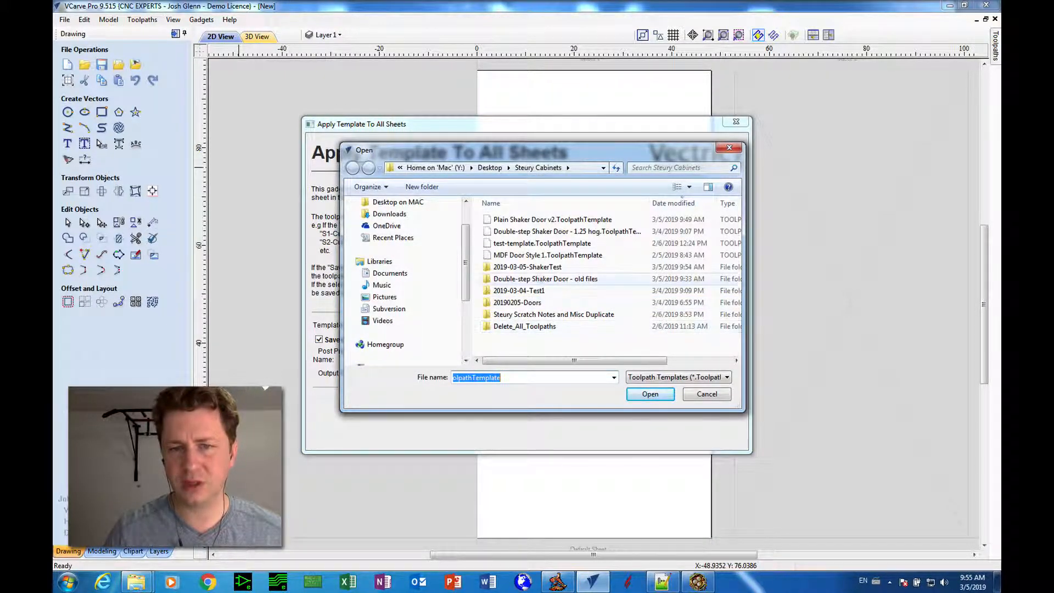
click(537, 219)
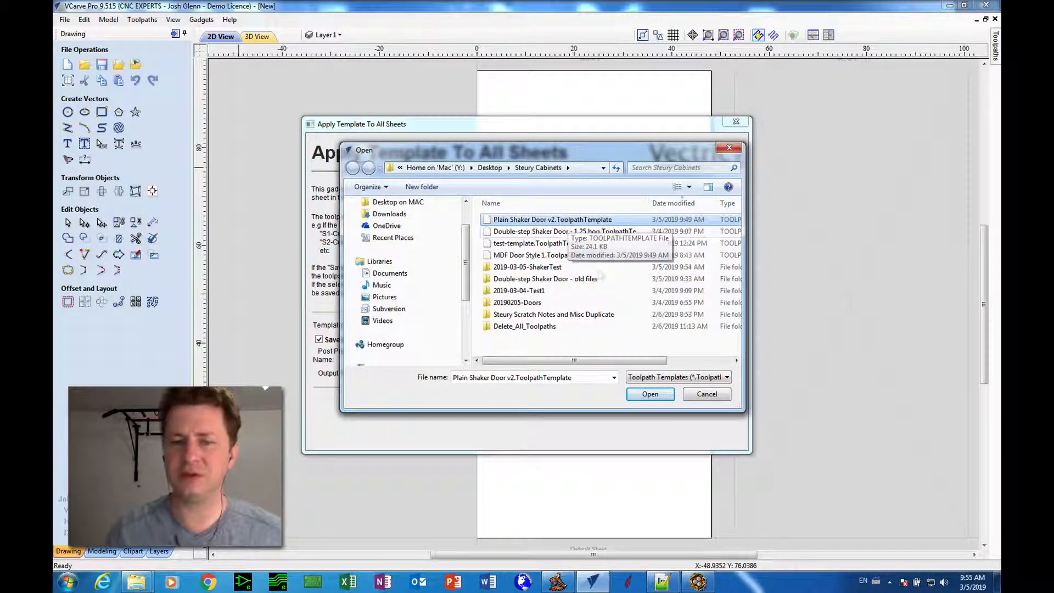
click(643, 395)
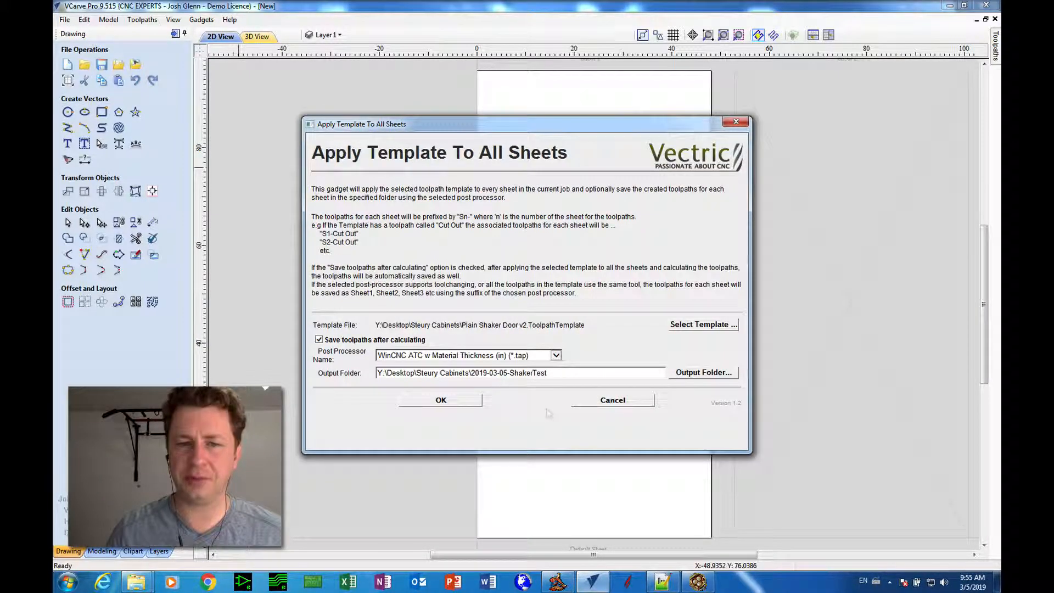
click(404, 404)
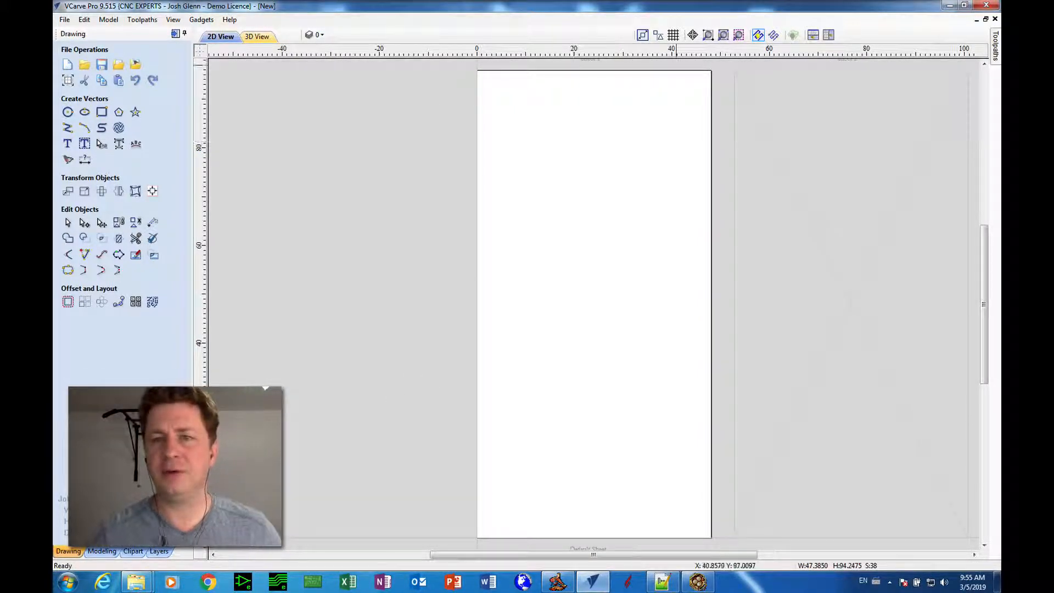
Make sheet 1 the active sheet and examine the toolpaths on its lower doors up close.
click(724, 35)
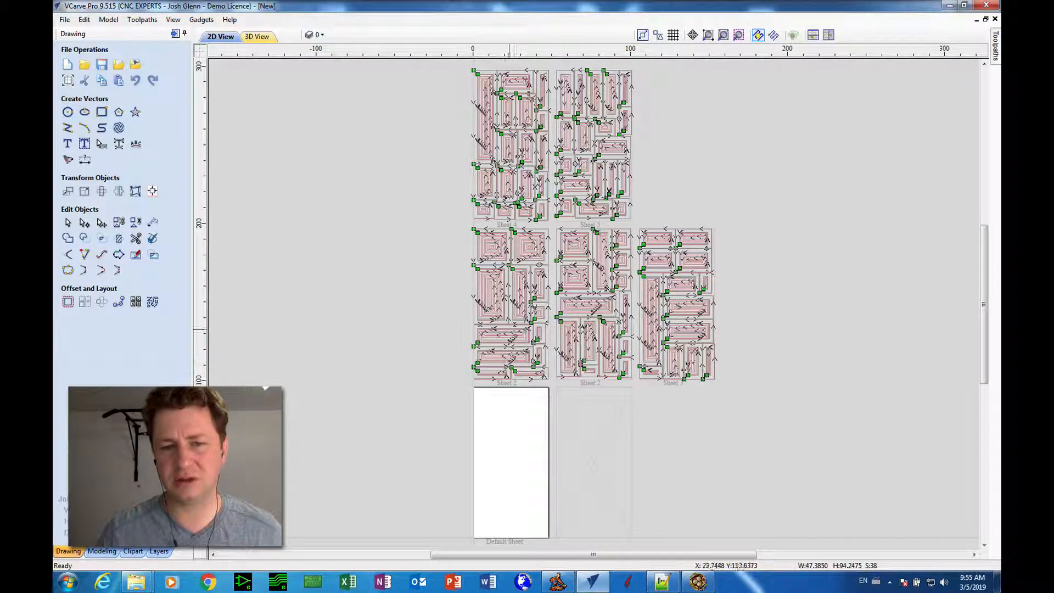
double_click(498, 308)
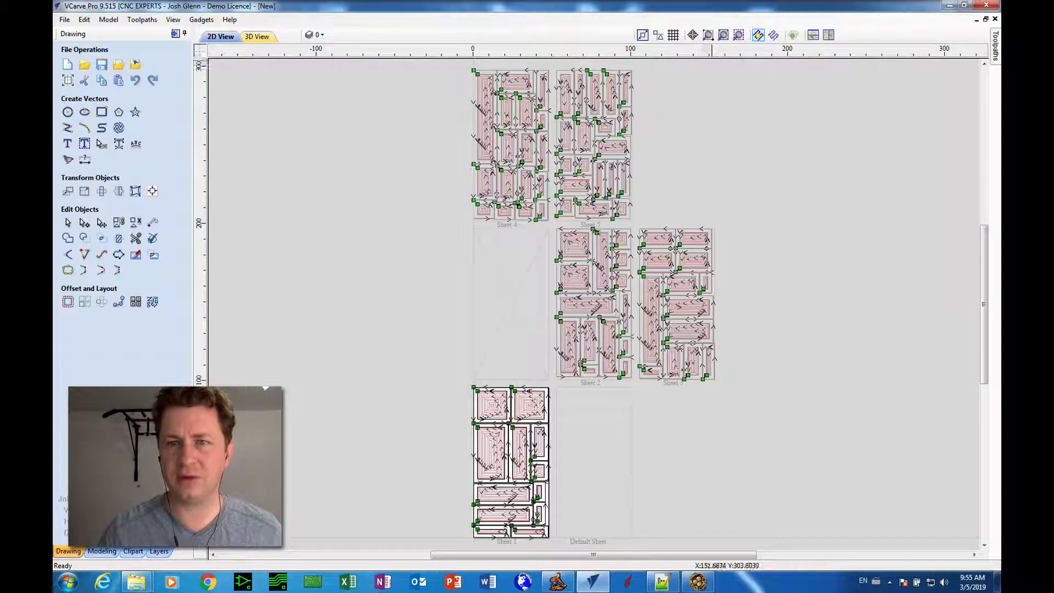
click(709, 35)
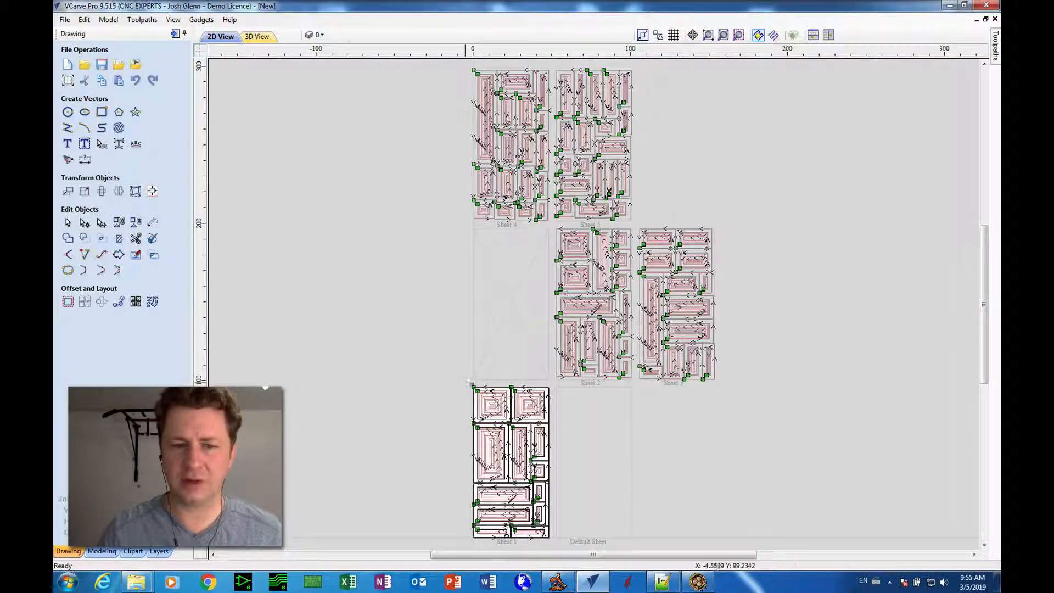
drag(536, 496, 553, 542)
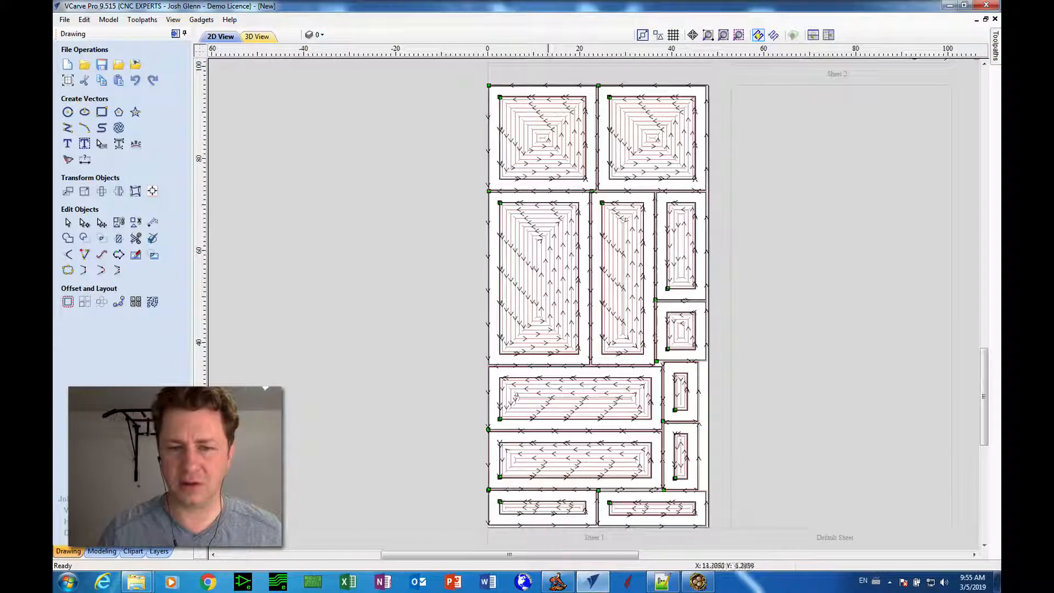
click(710, 36)
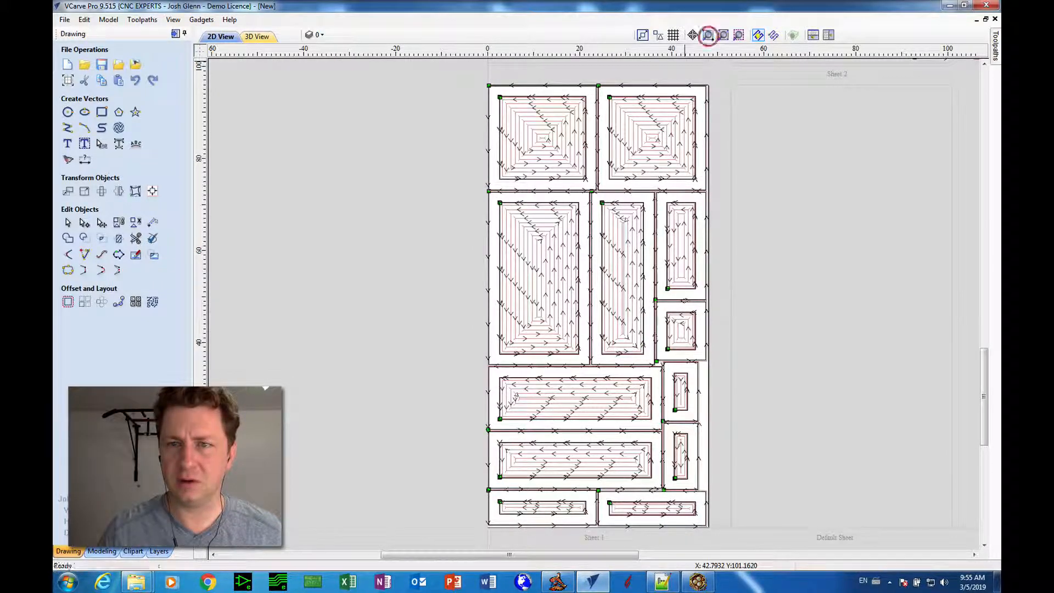
drag(488, 531, 663, 423)
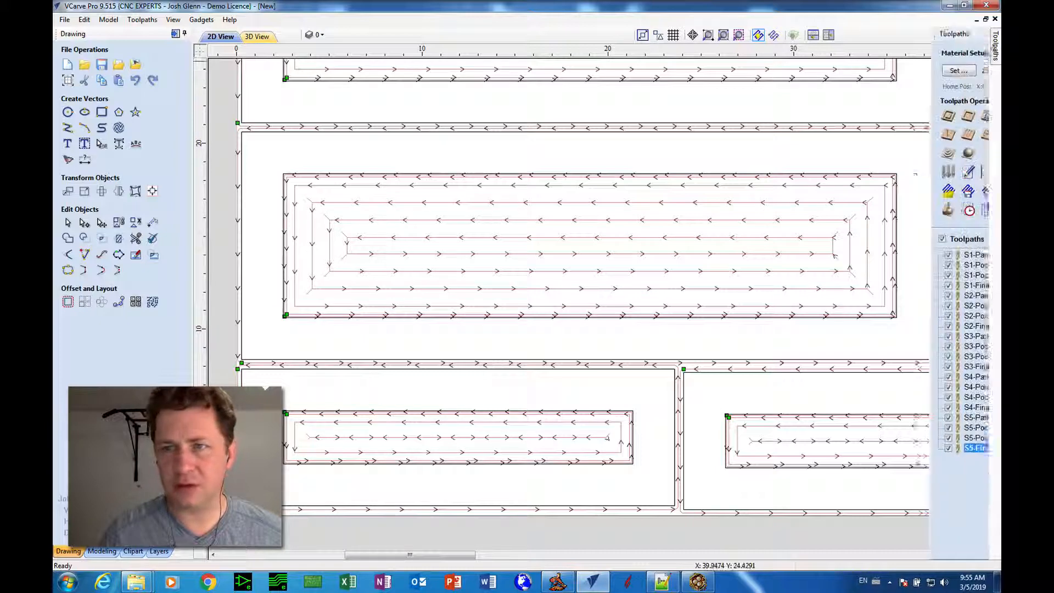
Bring up the toolpath list and show only S1-PanelPocket, S1-PocketSharpen, S1-Pocket38Sharpen and S1-Final Cut.
click(984, 34)
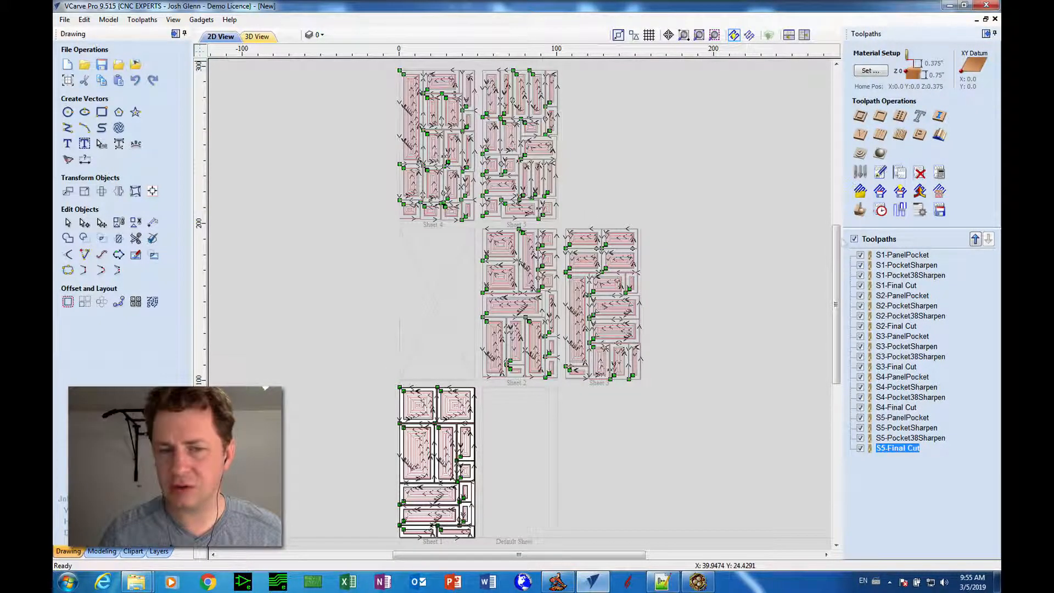
click(854, 238)
click(860, 255)
click(861, 264)
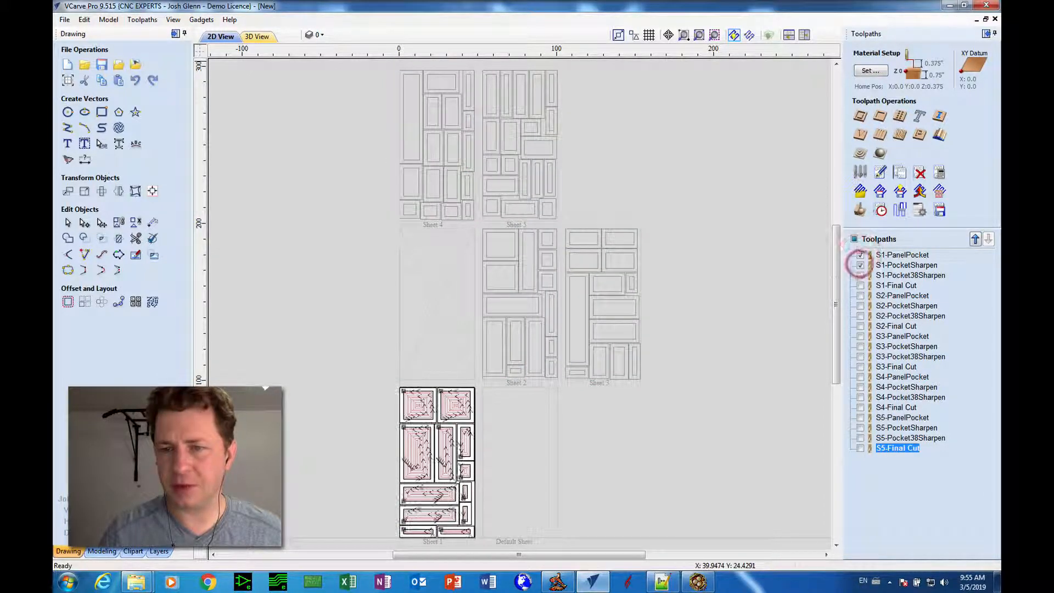
click(861, 275)
click(861, 285)
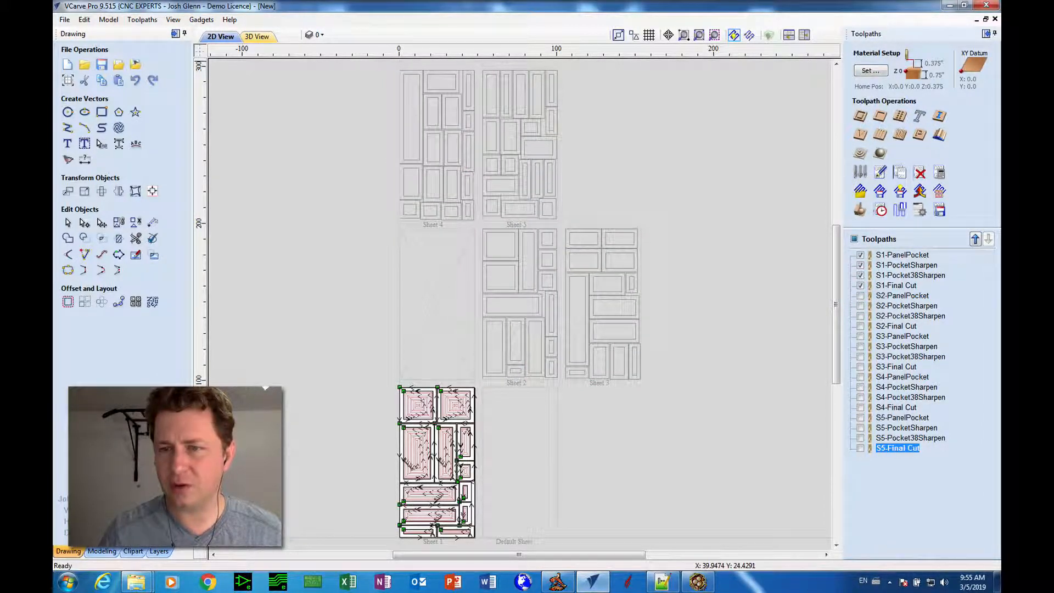
Preview all toolpaths on the 3D material and reset the preview.
click(861, 210)
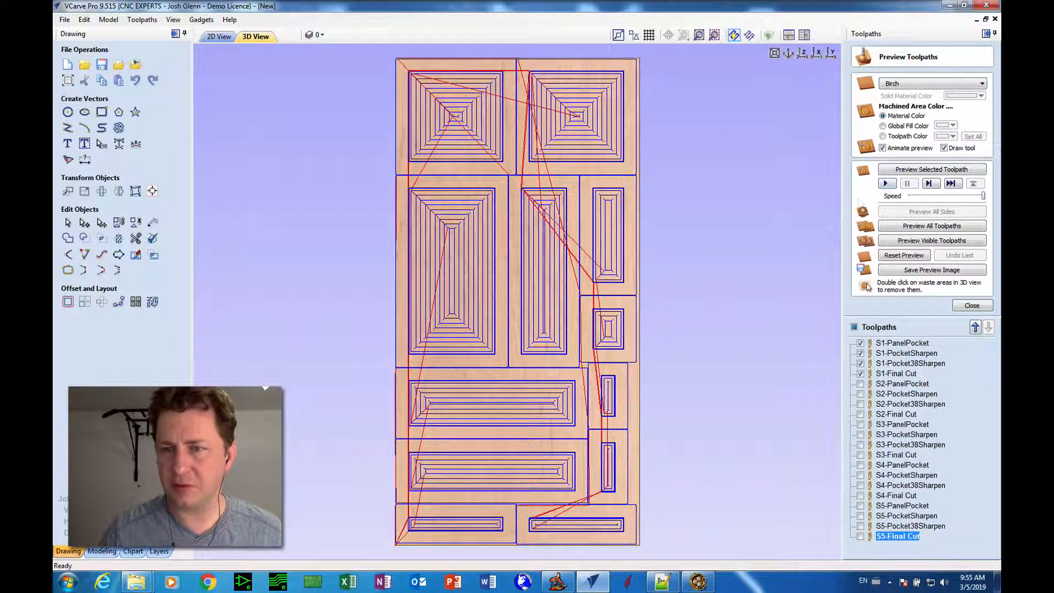
click(912, 226)
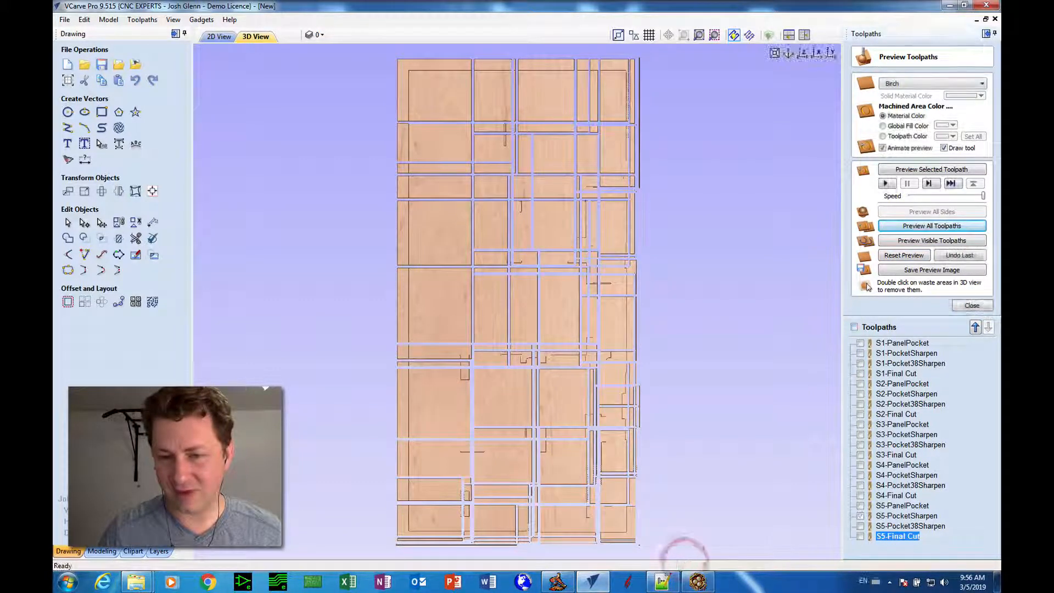
click(901, 256)
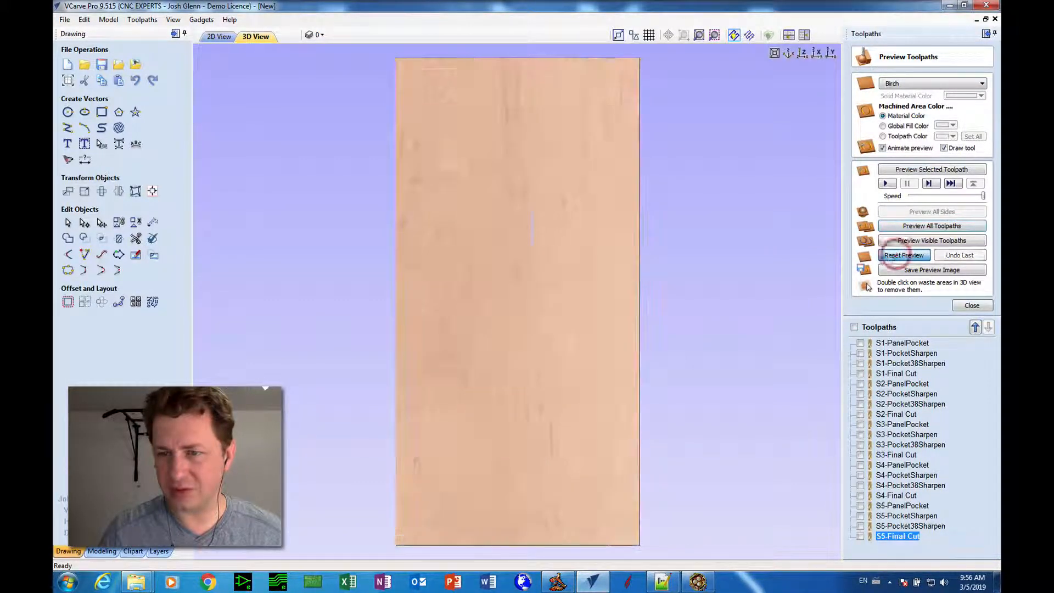
Make the four S1 toolpaths visible again and preview only the visible toolpaths.
click(861, 342)
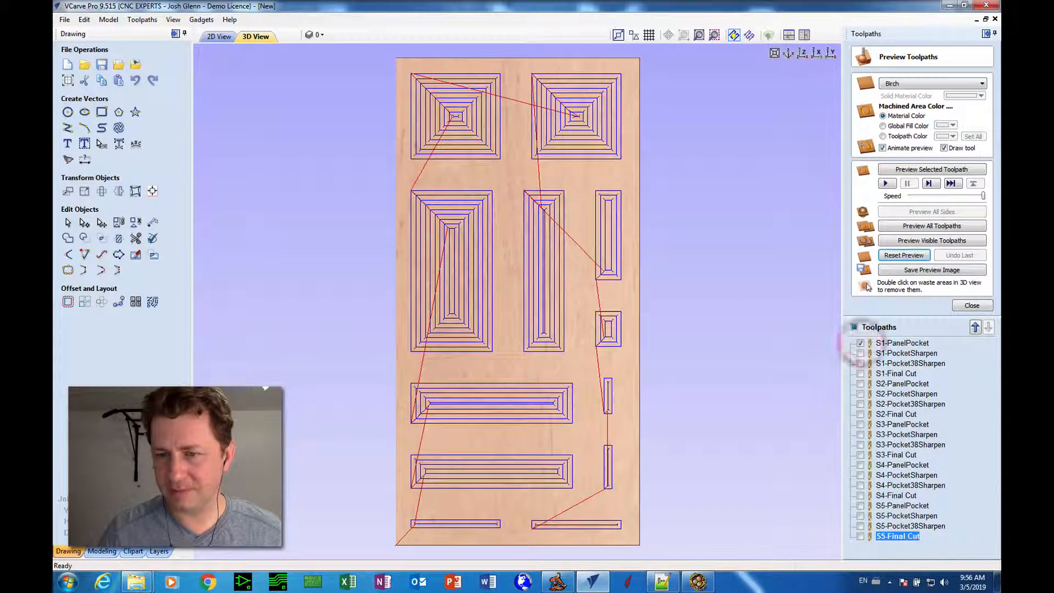
click(861, 353)
click(861, 363)
click(861, 374)
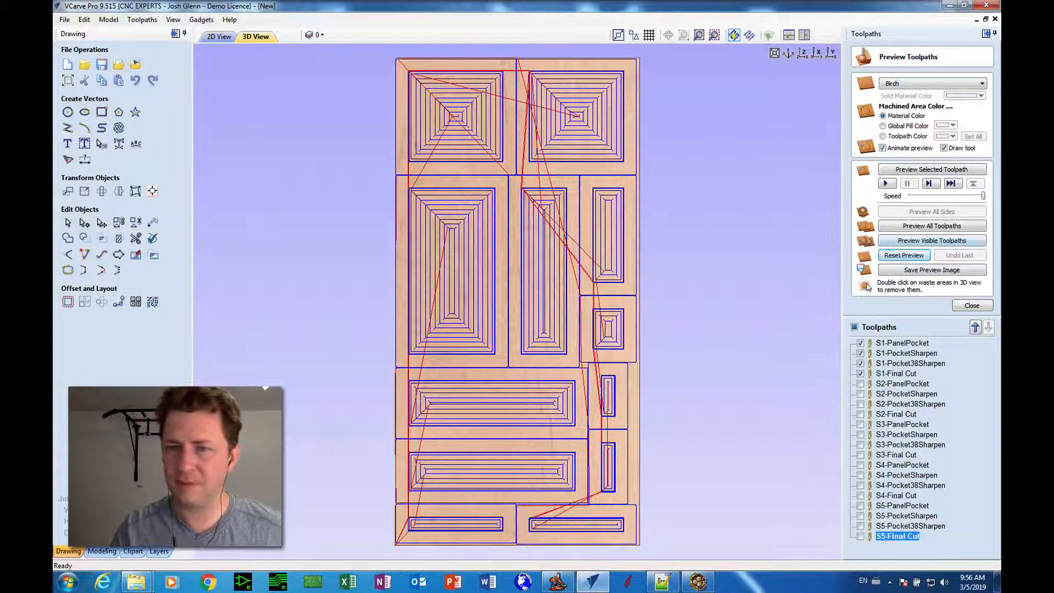
click(892, 242)
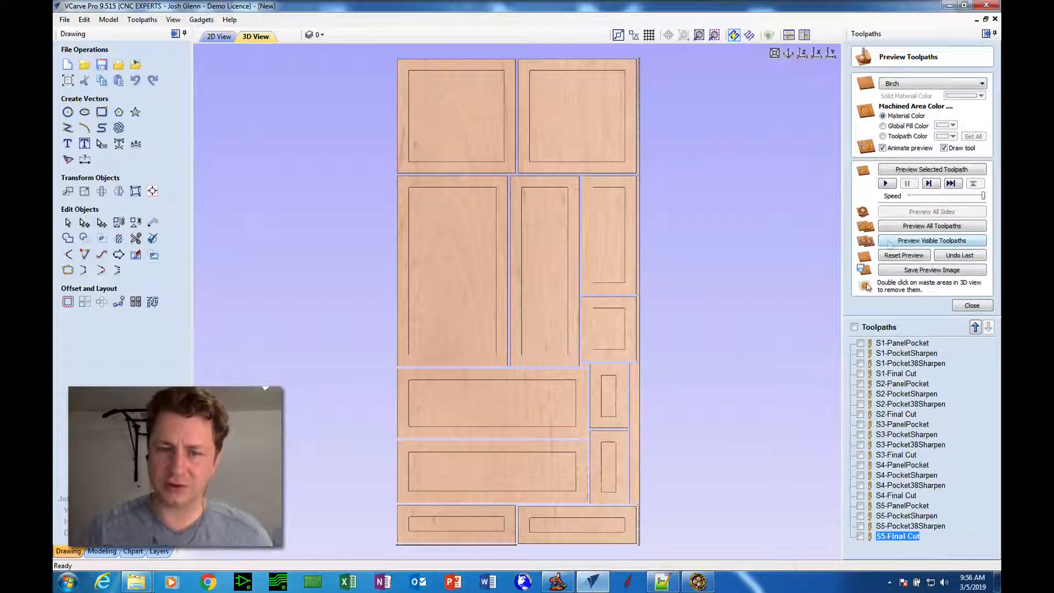
Inspect the simulated sheet 1 doors from several angles and close the toolpath preview.
drag(555, 421, 642, 411)
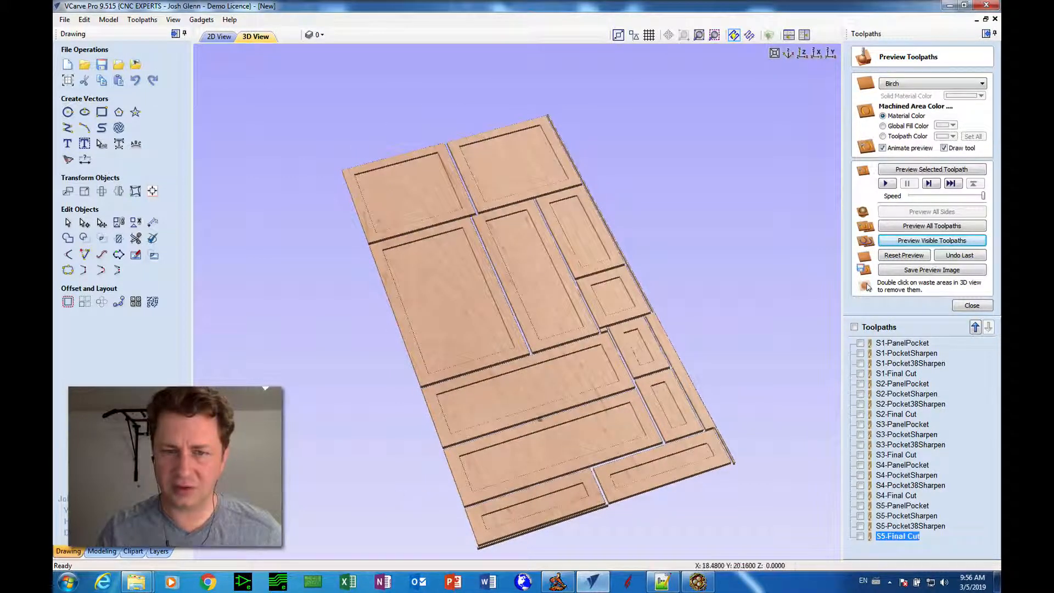
drag(540, 419, 645, 417)
drag(484, 289, 499, 264)
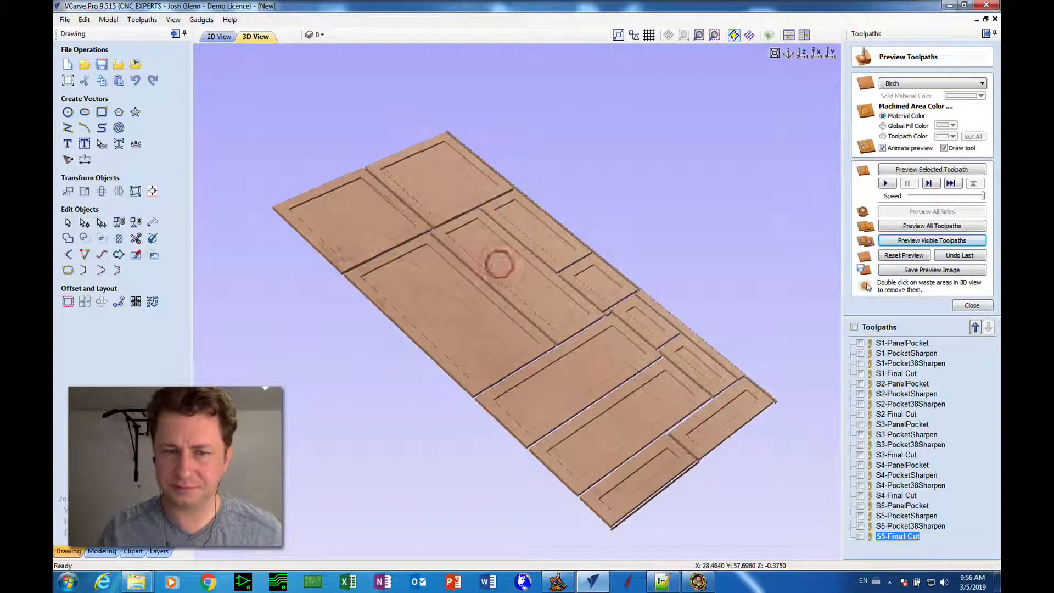
drag(381, 357, 365, 353)
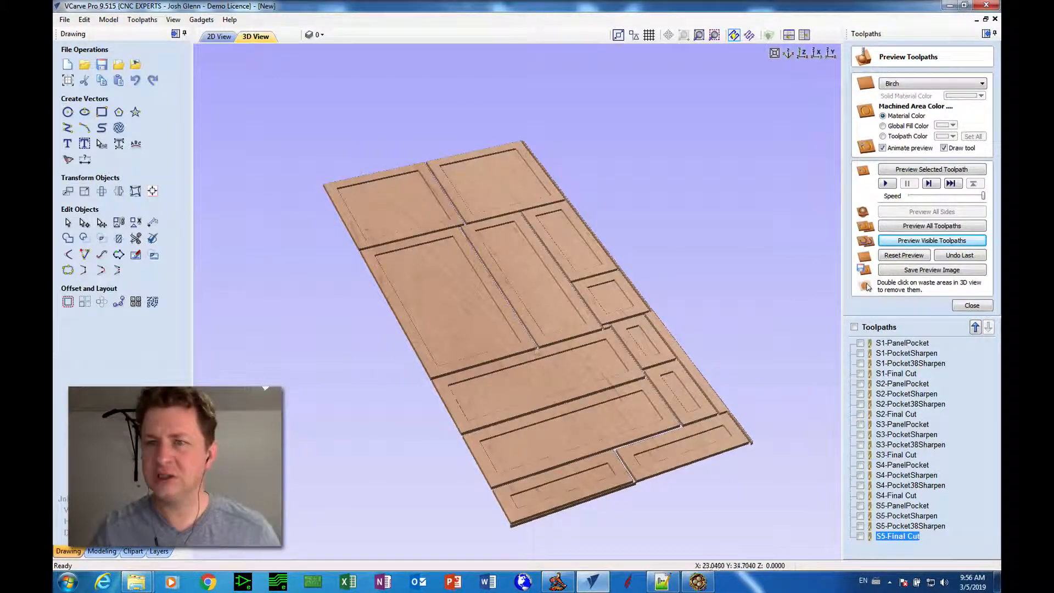
click(972, 306)
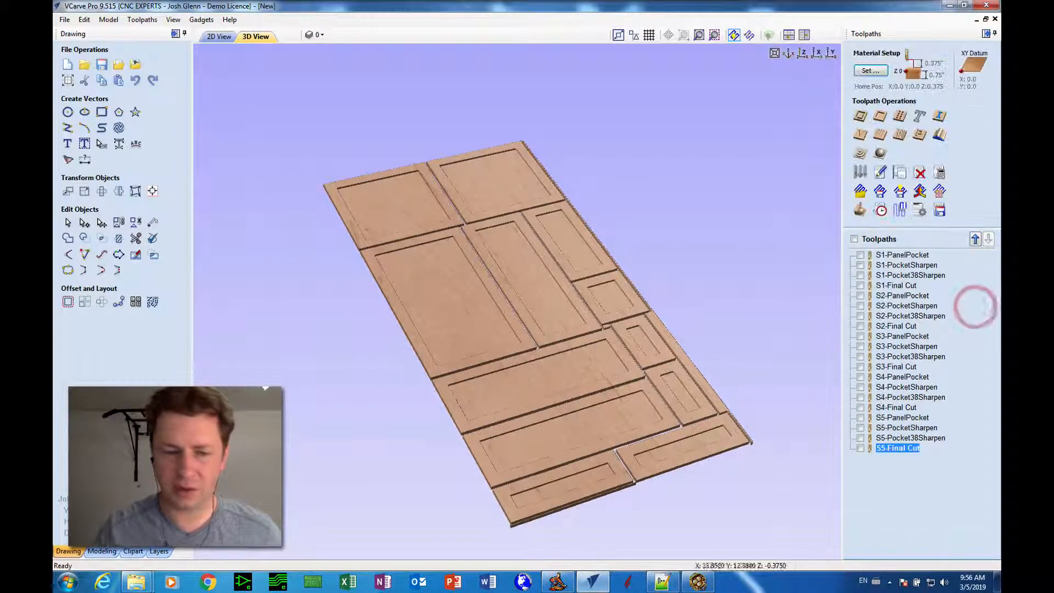
Switch to Windows Explorer and check the output files in the 2019-03-05-ShakerTest folder.
click(250, 515)
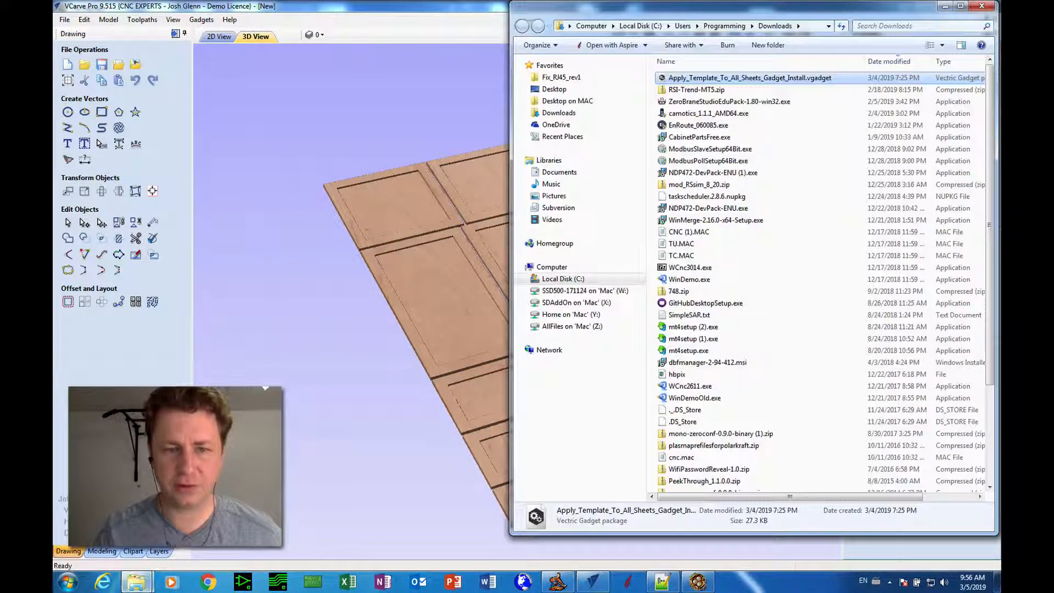
click(136, 582)
click(122, 516)
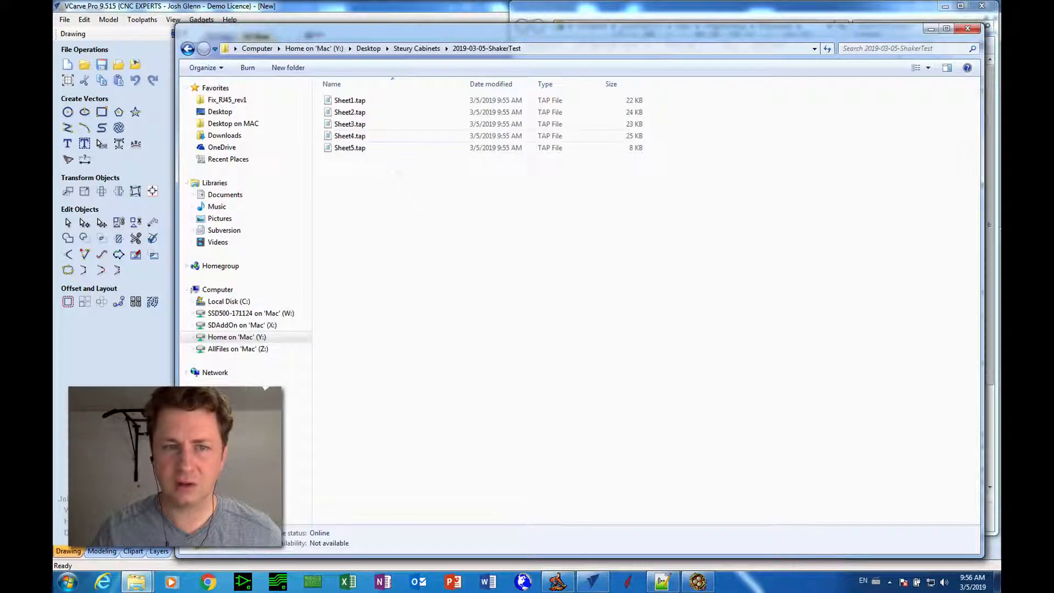
Go through the Sheet1.tap, Sheet2.tap and Sheet3.tap output files in the 2019-03-05-ShakerTest folder.
click(350, 100)
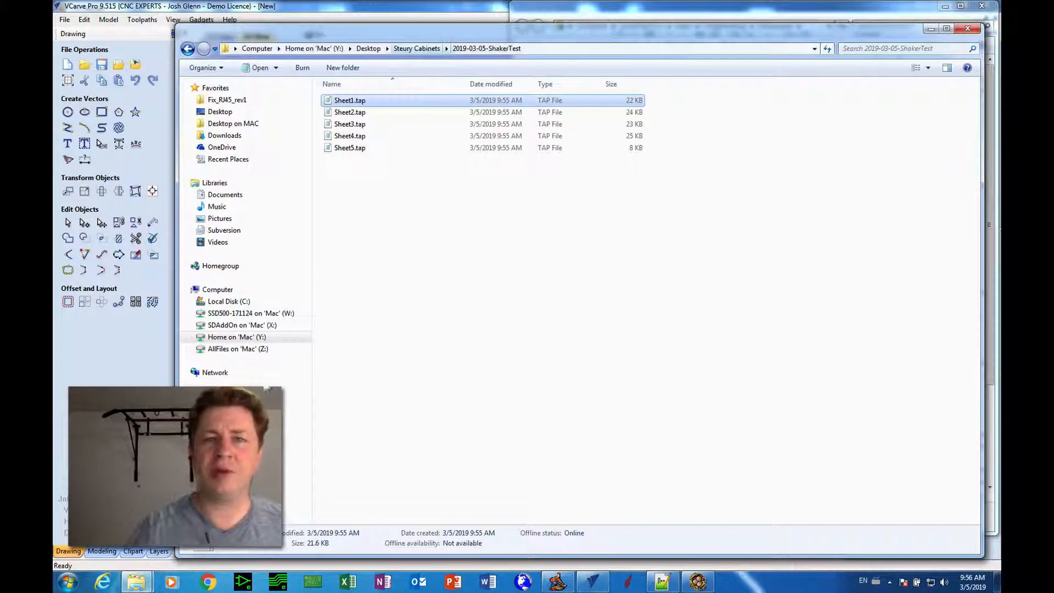
click(330, 112)
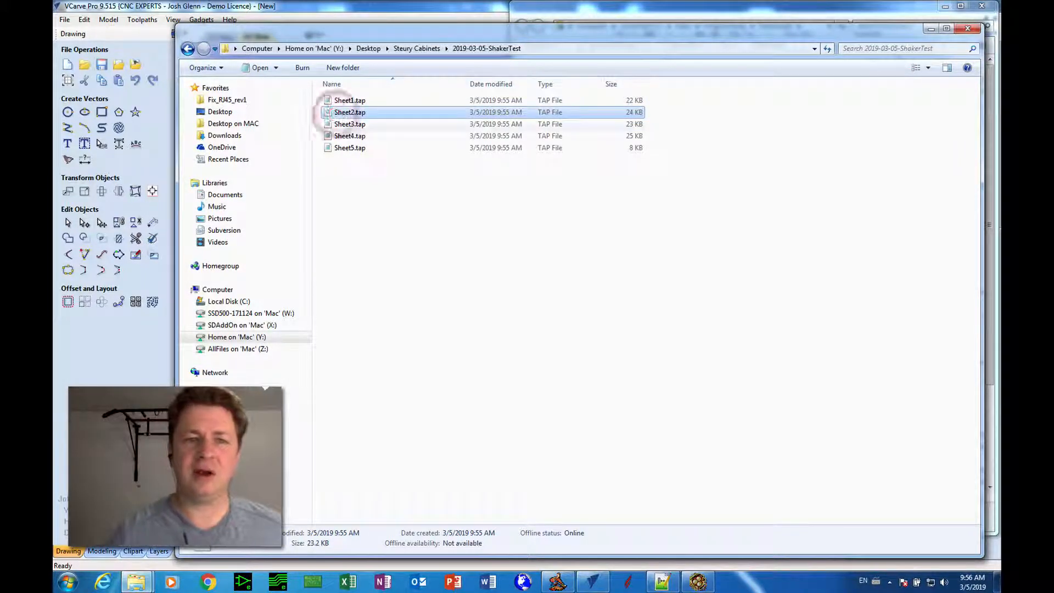
click(336, 124)
click(336, 100)
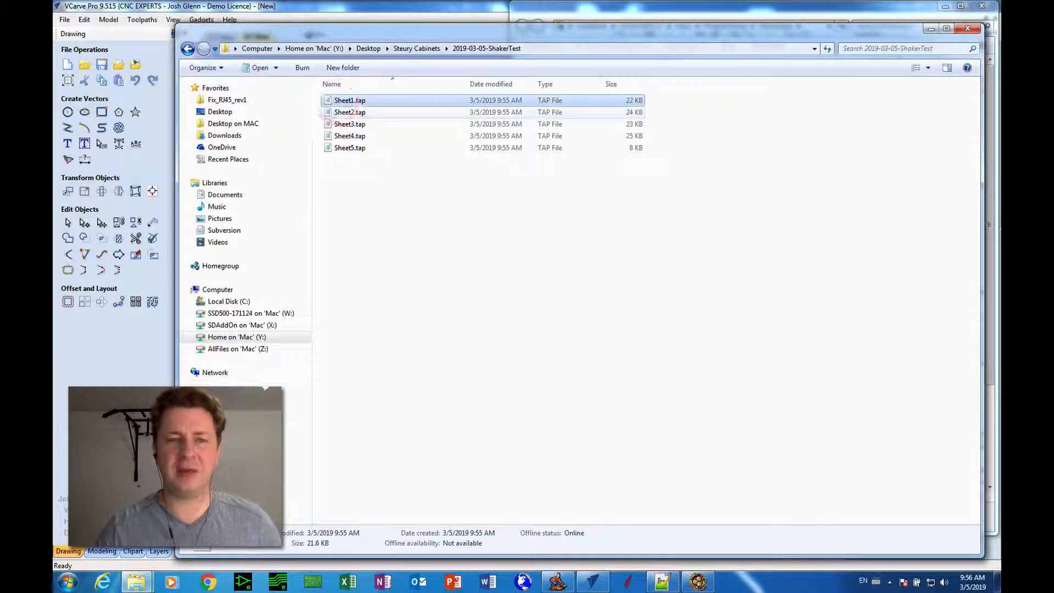
click(332, 112)
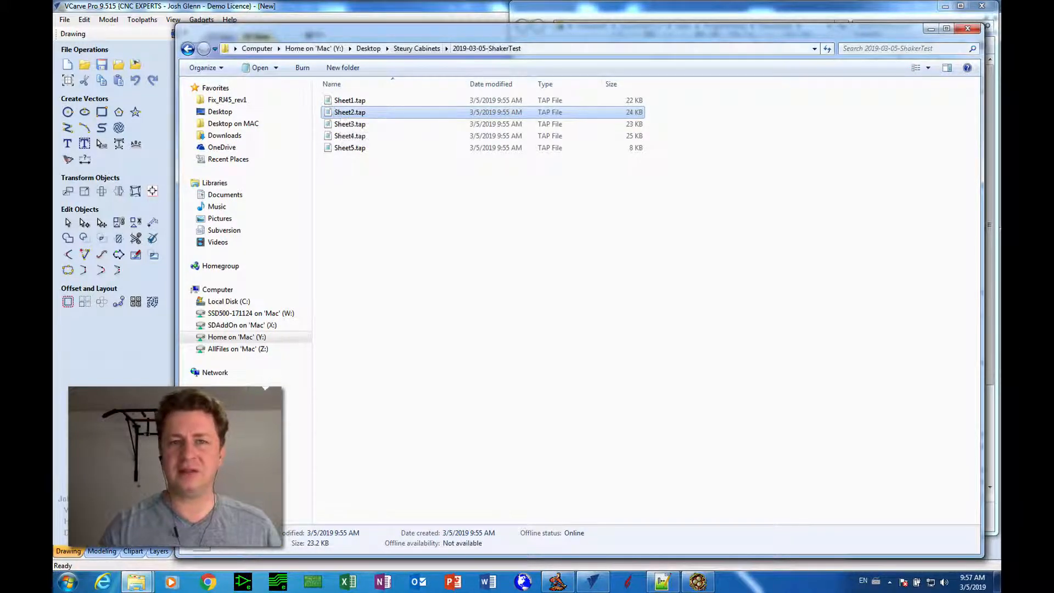
Go back to the Steury Cabinets folder and reopen 2019-03-05-ShakerTest to recheck the sheet output files.
click(409, 49)
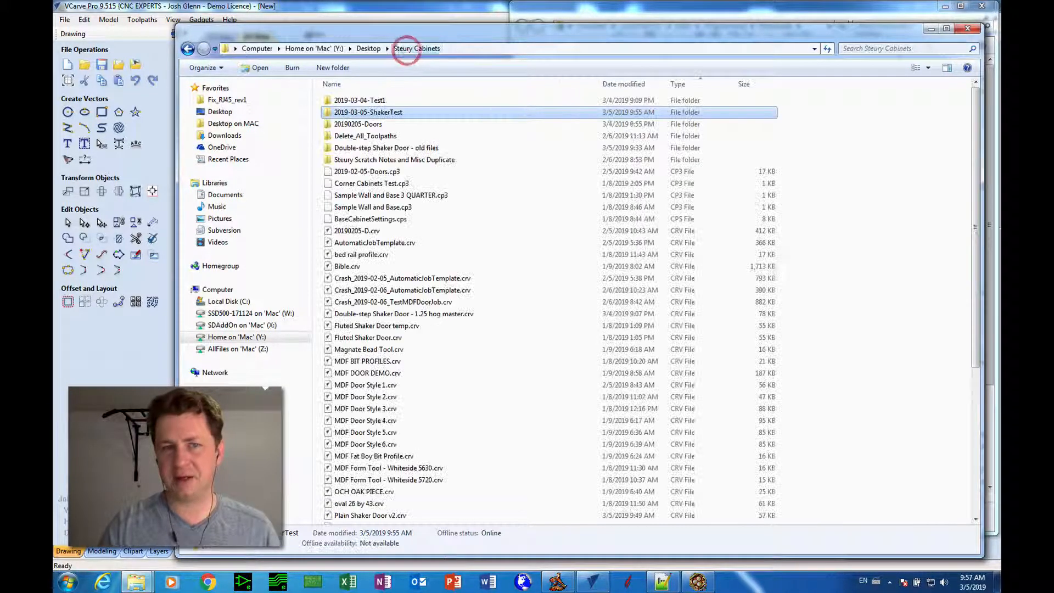
double_click(358, 112)
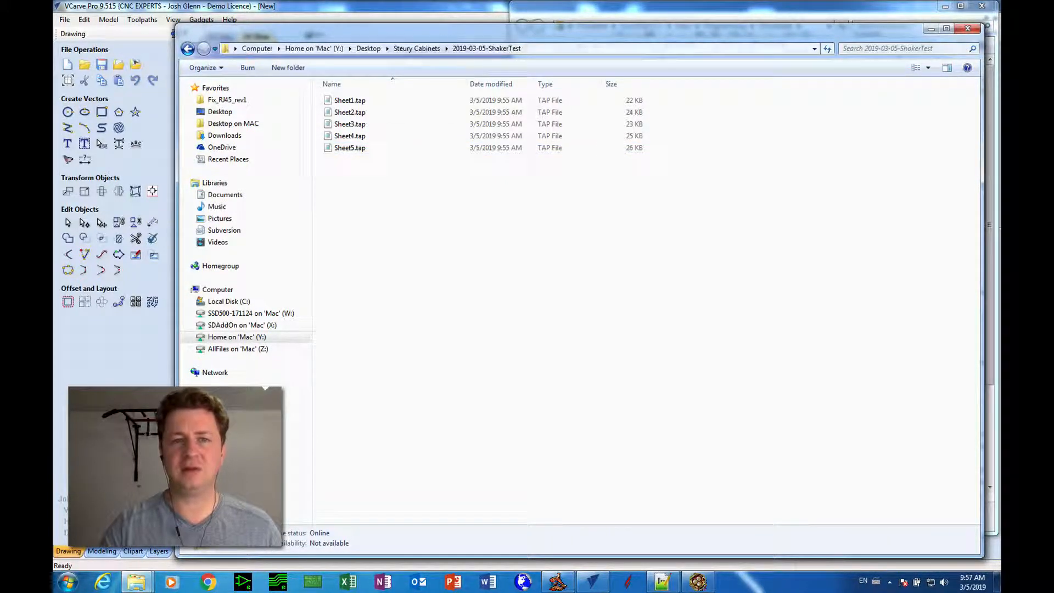
click(417, 48)
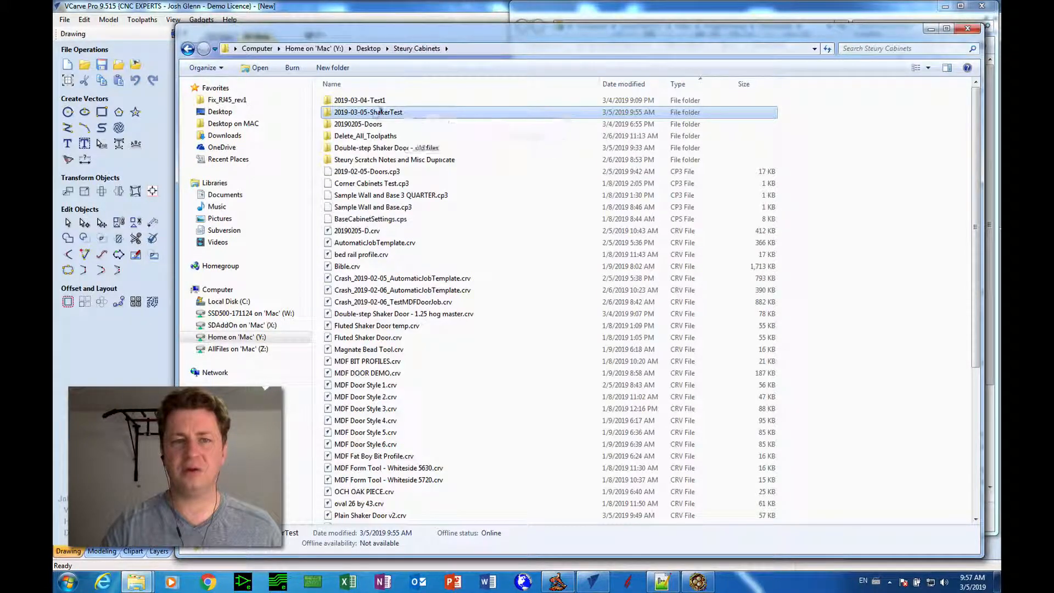
double_click(380, 112)
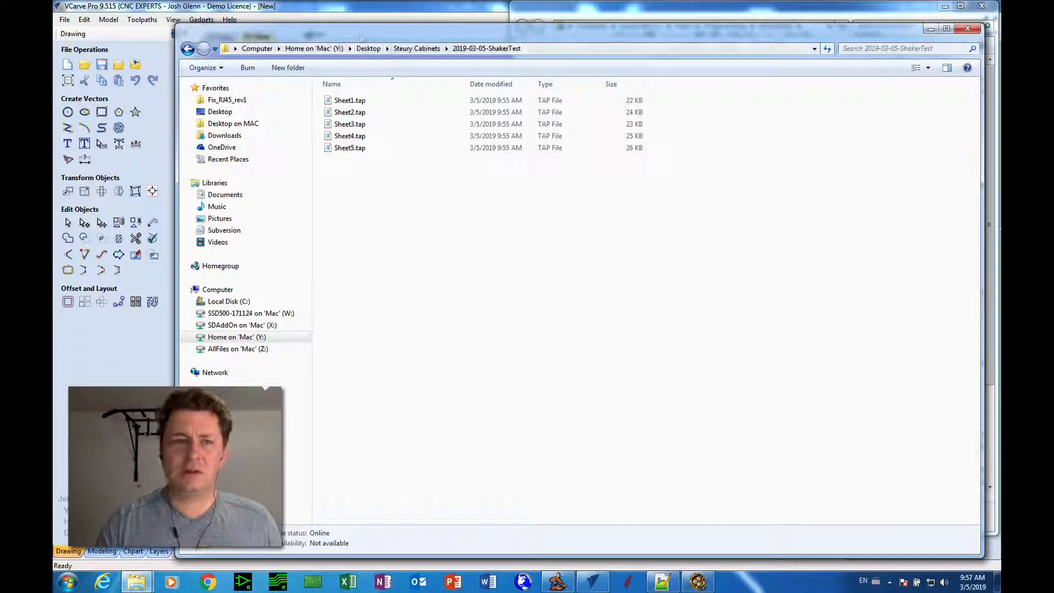
Shrink the 2019-03-05-ShakerTest folder window and place it beside the Downloads window's file list.
drag(176, 24, 441, 92)
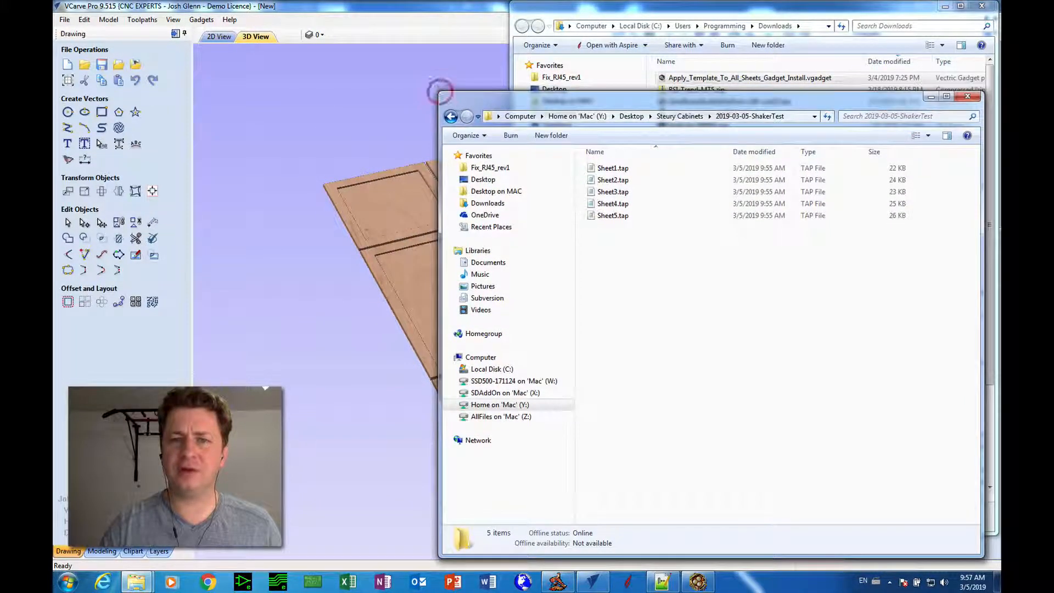
drag(501, 103, 137, 95)
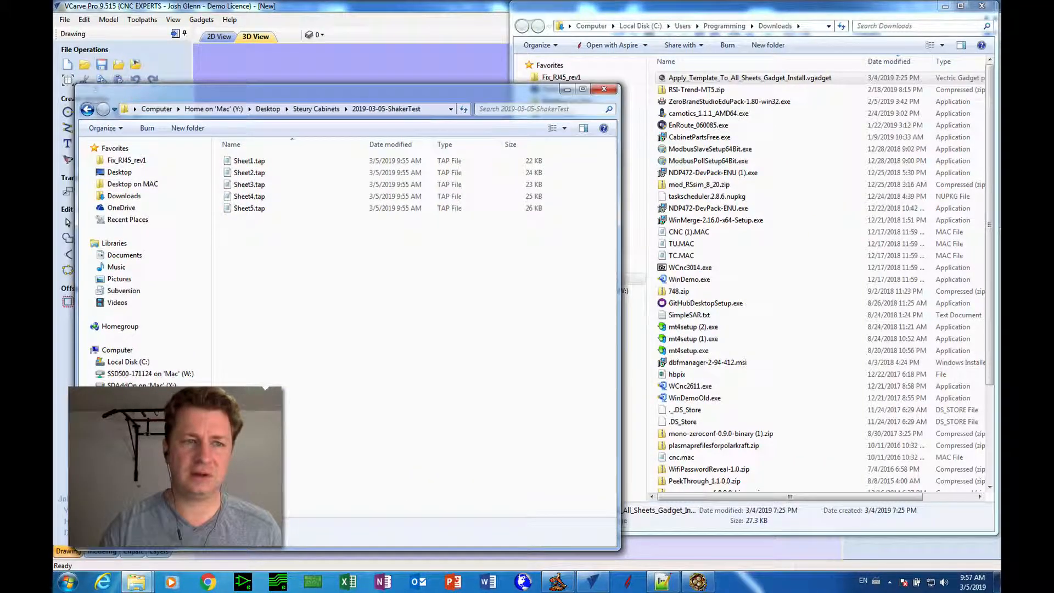
drag(76, 86, 121, 87)
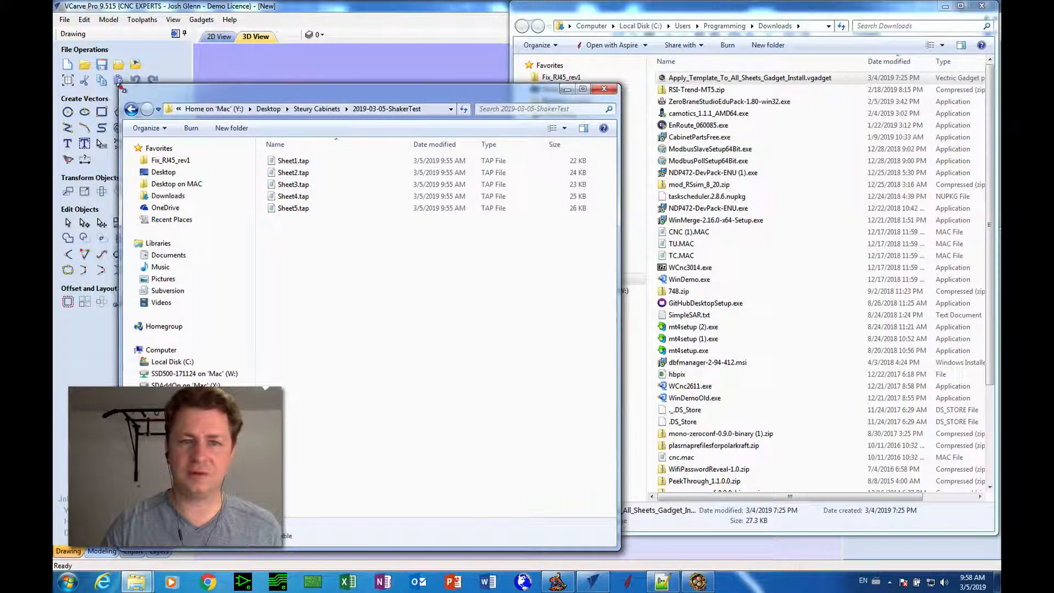